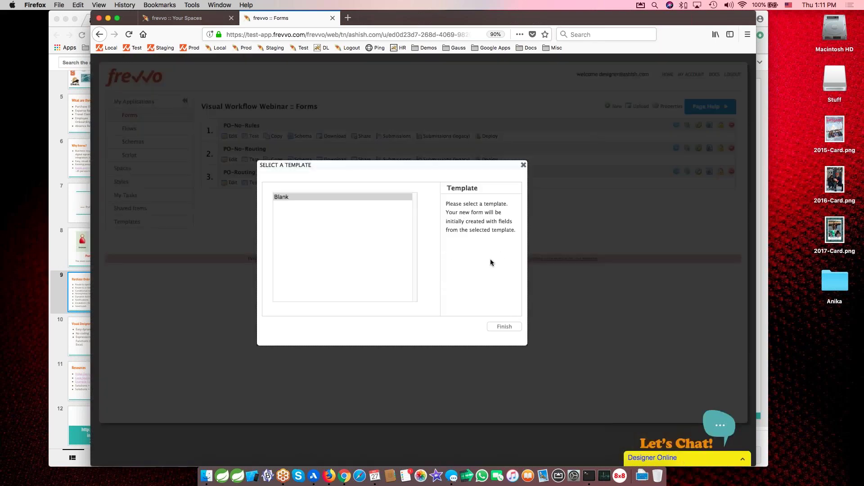
Create a new form from the Blank template
{"action": "left_click", "coordinate": [523, 165]}
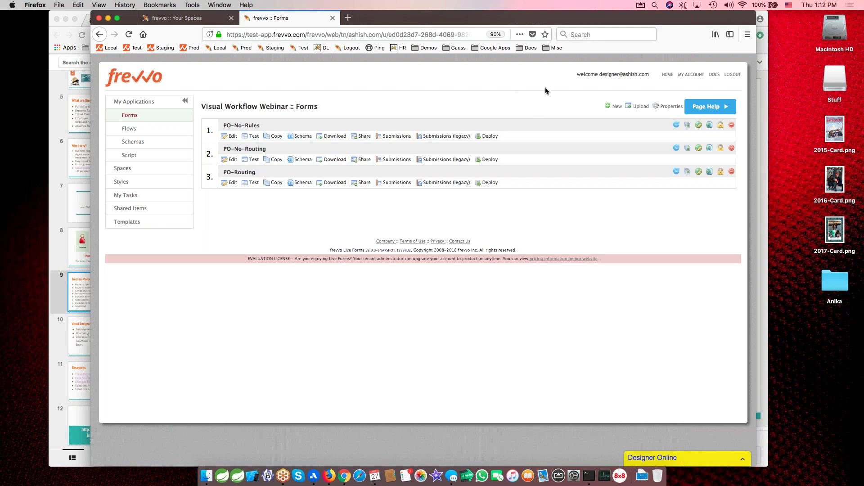
{"action": "left_click", "coordinate": [613, 107]}
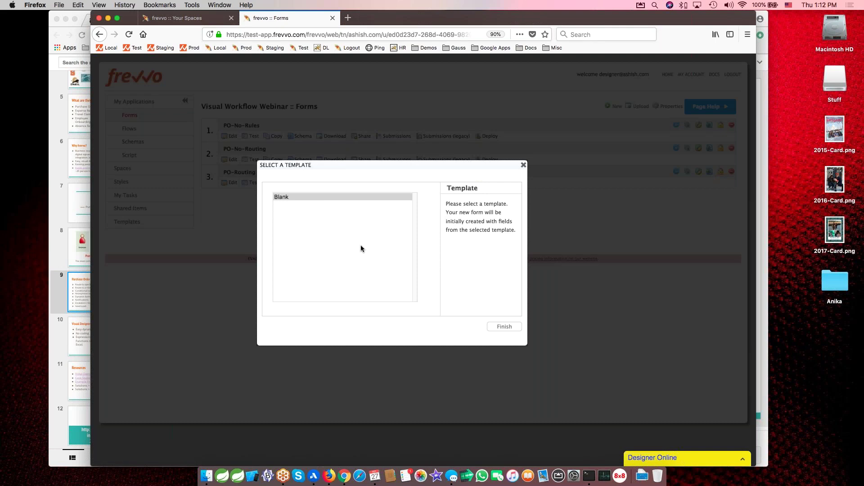
{"action": "left_click", "coordinate": [504, 327]}
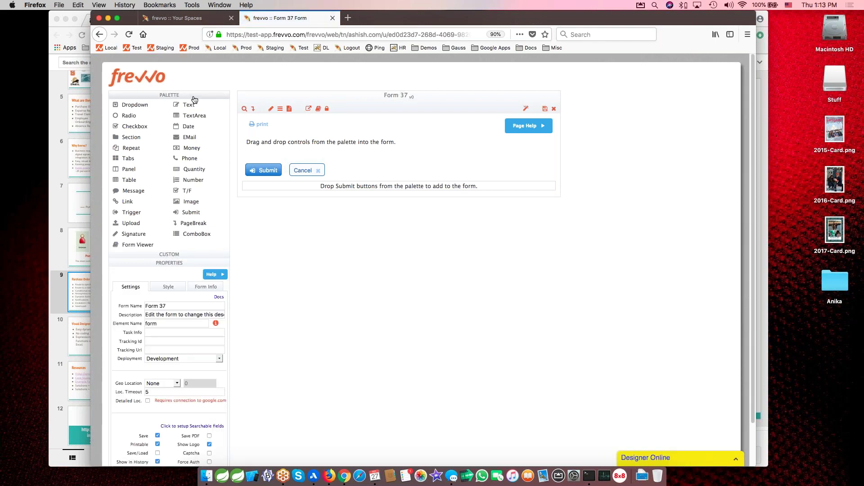
Reset the page zoom to its default and widen the browser window to give the form designer more room
{"action": "key", "text": "super+0"}
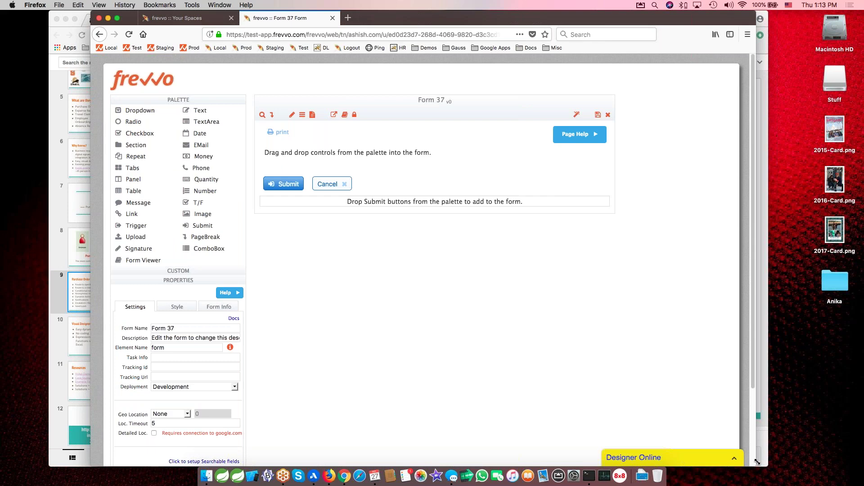
{"action": "left_click_drag", "start_coordinate": [756, 465], "coordinate": [786, 463]}
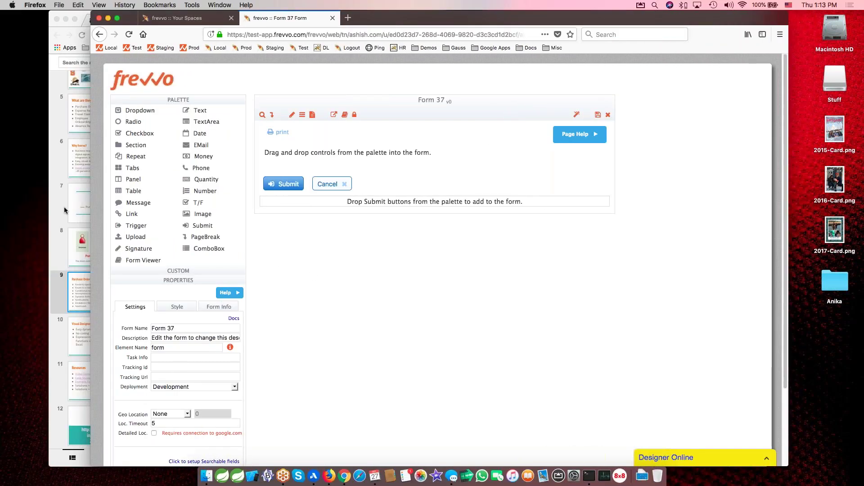
{"action": "left_click_drag", "start_coordinate": [86, 202], "coordinate": [53, 201]}
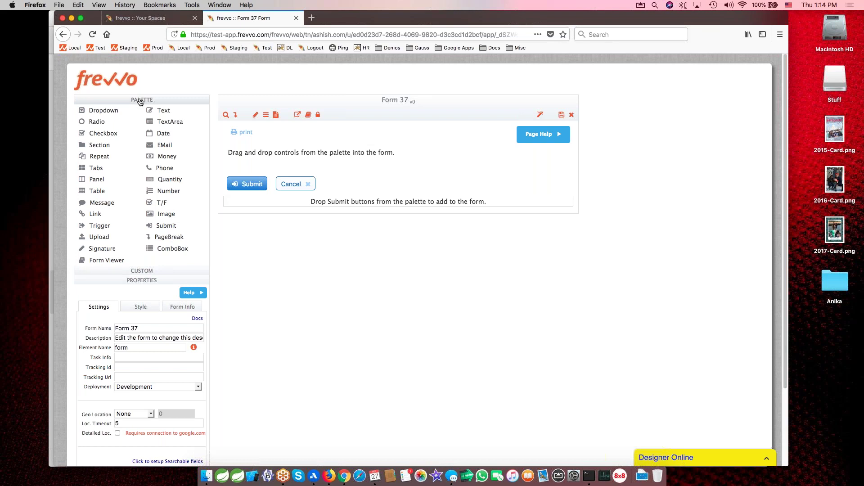
{"action": "left_click", "coordinate": [153, 272]}
{"action": "left_click", "coordinate": [153, 271]}
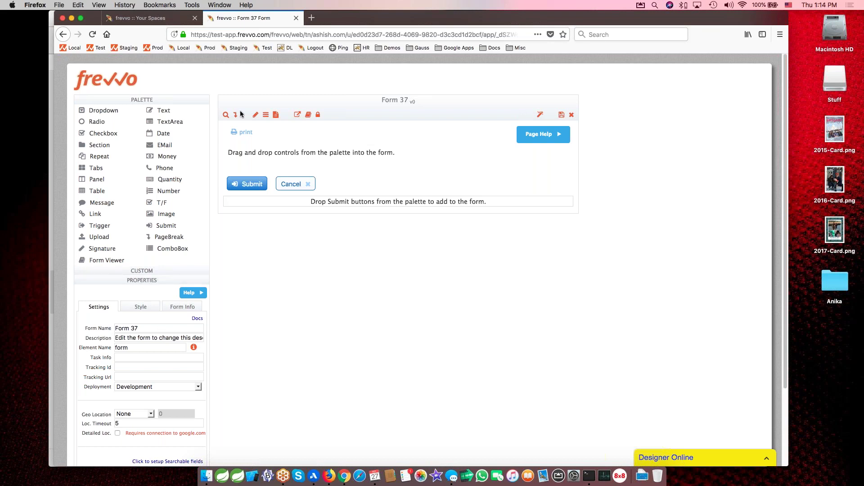
{"action": "left_click", "coordinate": [168, 105]}
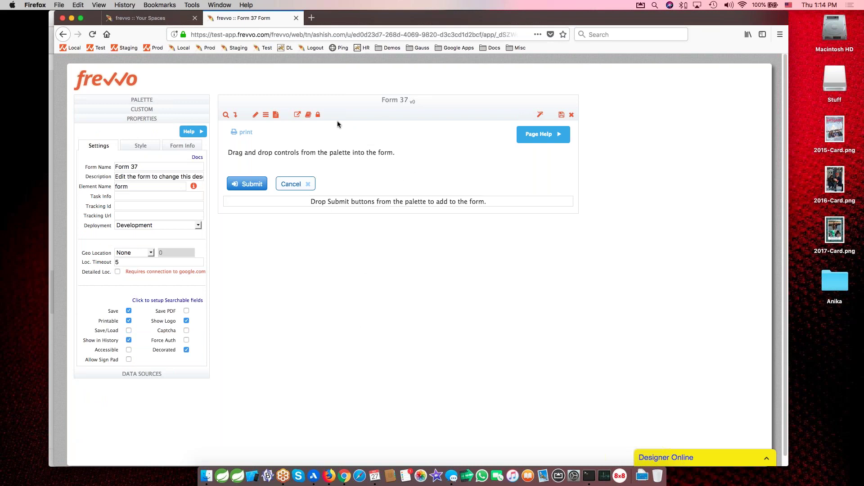
{"action": "left_click", "coordinate": [367, 110]}
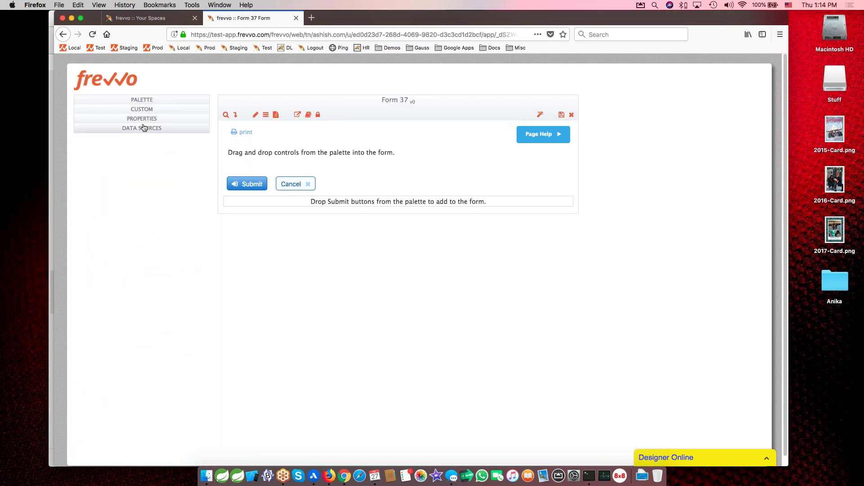
{"action": "left_click", "coordinate": [141, 100]}
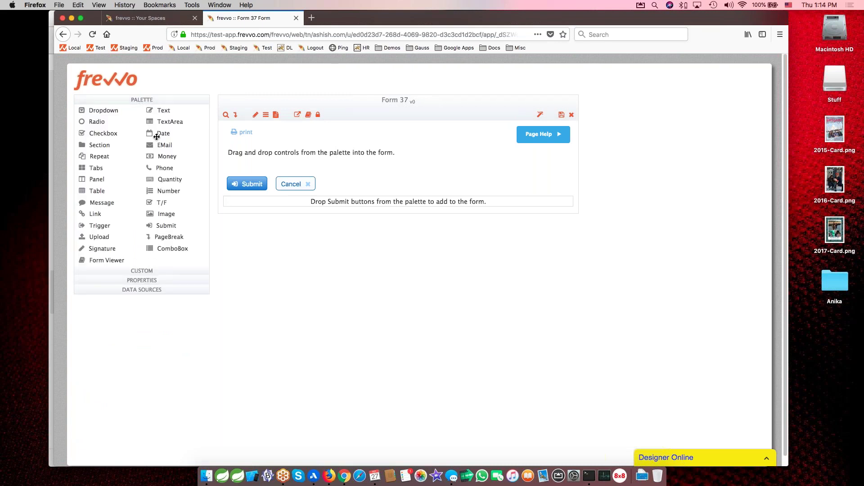
{"action": "key", "text": "super+r"}
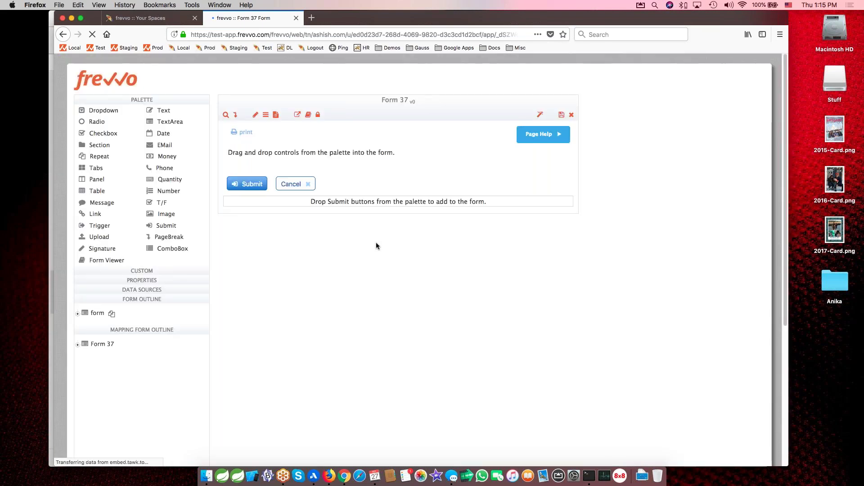
Rename the form to "PO Demo Form 1" in its properties
{"action": "left_click", "coordinate": [158, 282]}
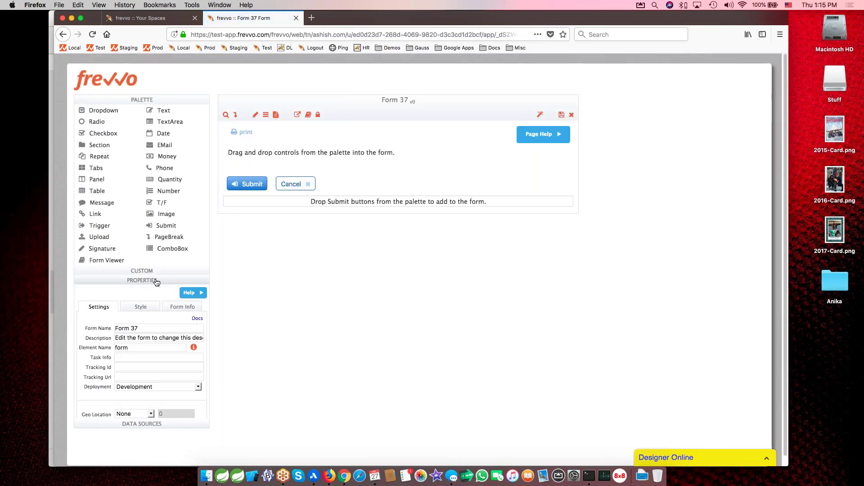
{"action": "left_click", "coordinate": [144, 99]}
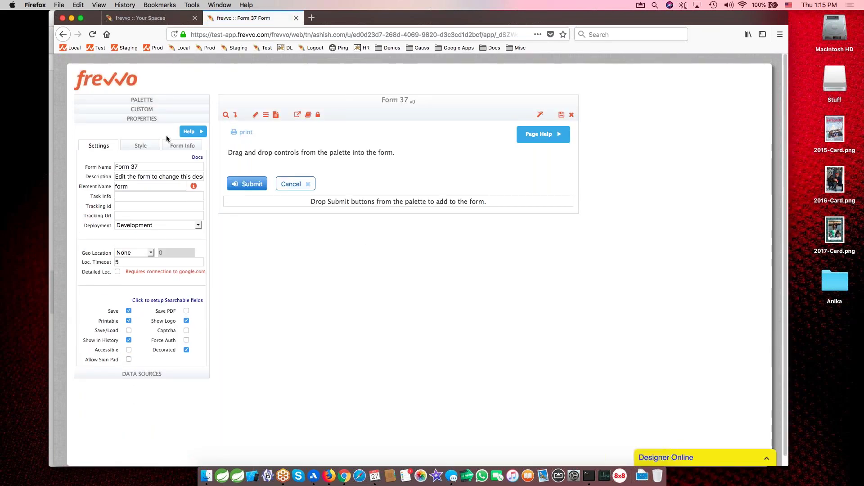
{"action": "triple_click", "coordinate": [148, 164]}
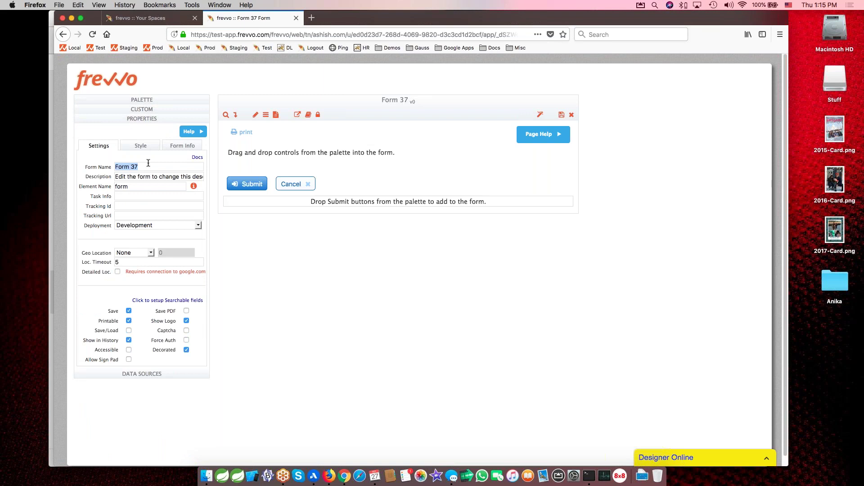
{"action": "type", "text": "PO Demo Fr"}
{"action": "type", "text": "om"}
{"action": "key", "text": "BackSpace"}
{"action": "key", "text": "BackSpace"}
{"action": "key", "text": "BackSpace"}
{"action": "type", "text": "orm 1"}
{"action": "key", "text": "Tab"}
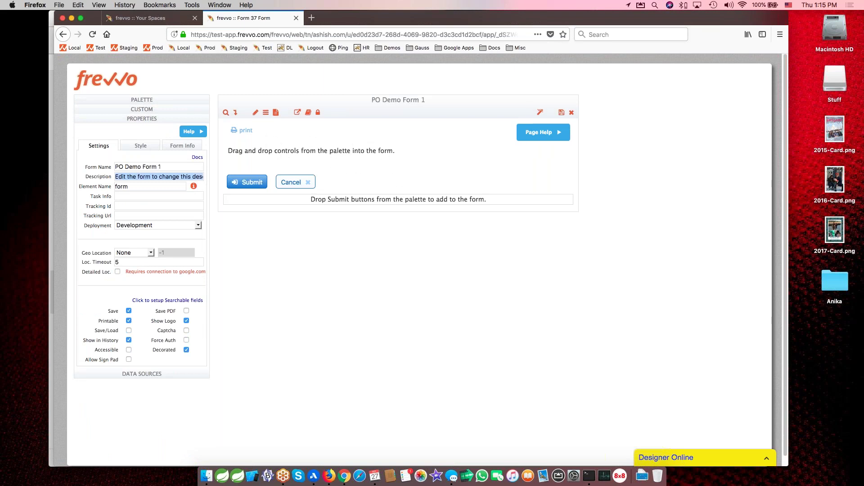
Add a Text control to the empty form and label it "First Name"
{"action": "left_click", "coordinate": [135, 101]}
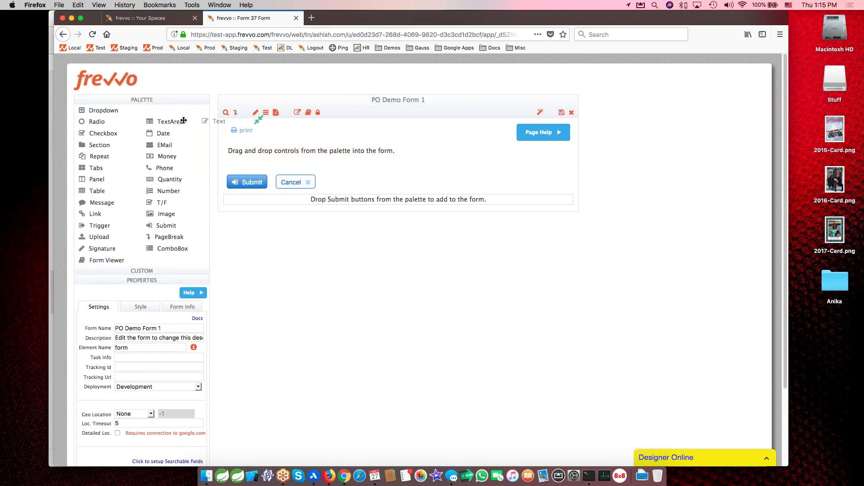
{"action": "left_click_drag", "start_coordinate": [153, 113], "coordinate": [234, 144]}
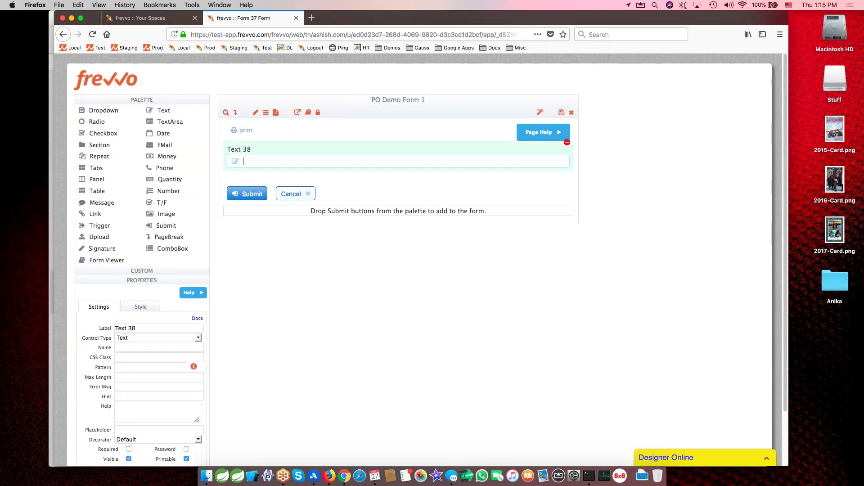
{"action": "left_click", "coordinate": [240, 152]}
{"action": "type", "text": "First Name"}
{"action": "key", "text": "Return"}
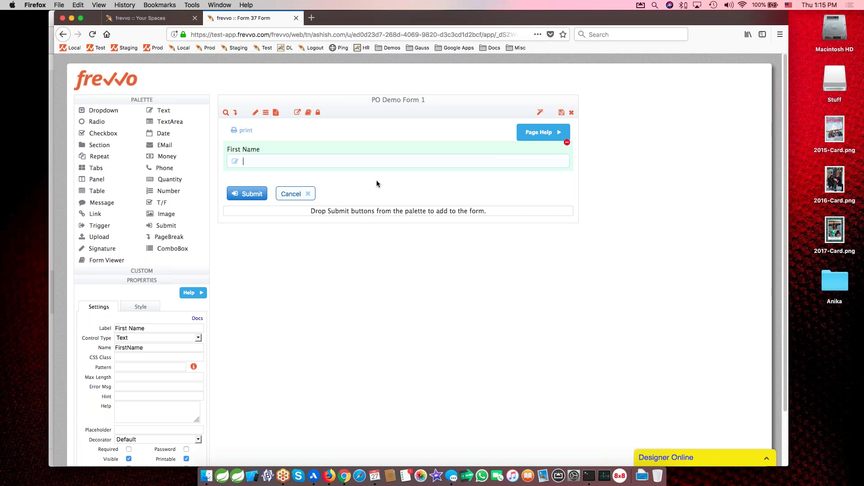
Set the First Name field's width to 4 grid columns
{"action": "left_click", "coordinate": [141, 307]}
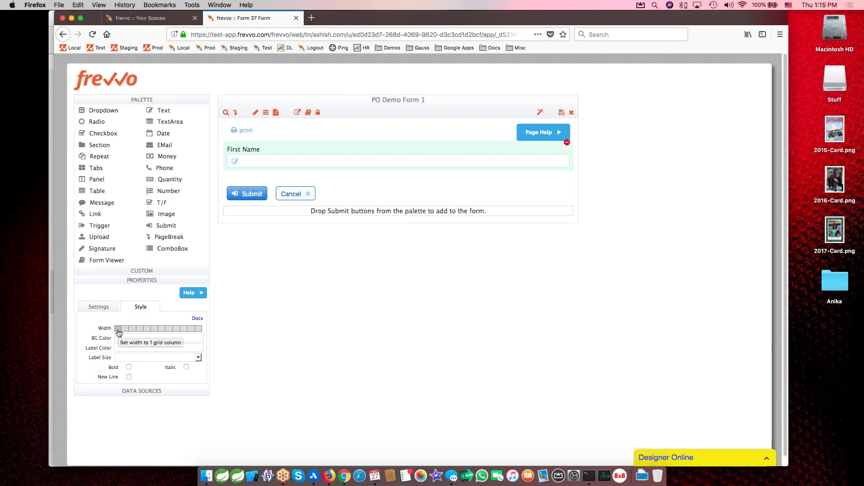
{"action": "left_click", "coordinate": [141, 332]}
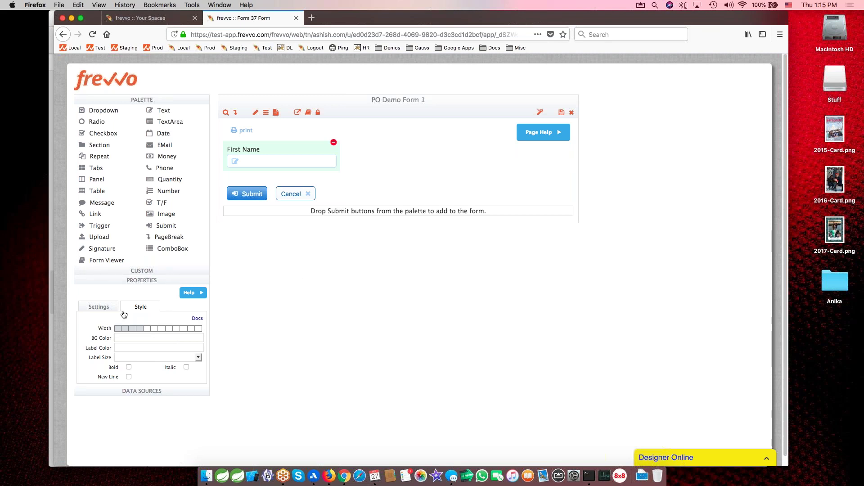
{"action": "left_click", "coordinate": [100, 307]}
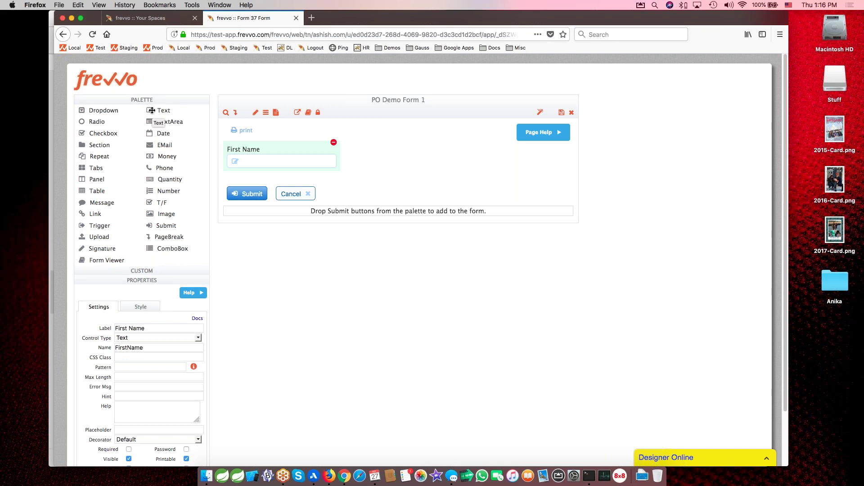
Add a second Text control beside the First Name field and label it "Last Name"
{"action": "left_click_drag", "start_coordinate": [160, 112], "coordinate": [336, 155]}
{"action": "left_click", "coordinate": [356, 148]}
{"action": "type", "text": "Last Name"}
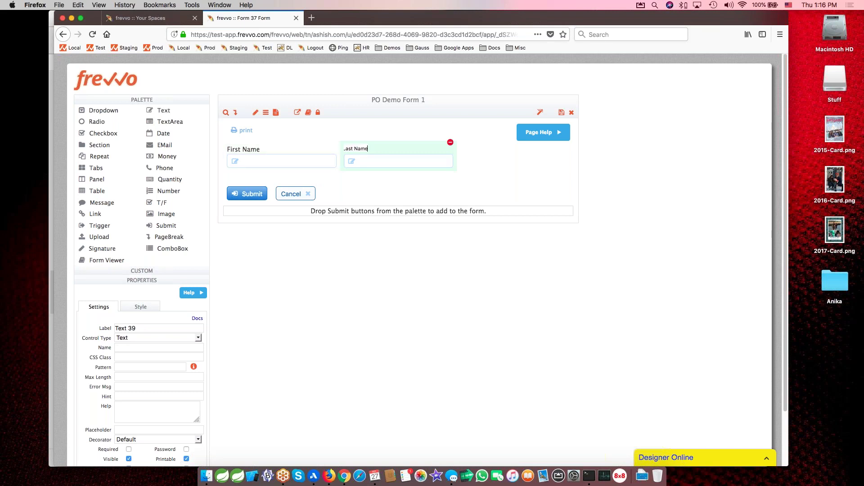
Add an EMail control beside the Last Name field and label it "Email Address"
{"action": "left_click_drag", "start_coordinate": [161, 145], "coordinate": [468, 149]}
{"action": "left_click", "coordinate": [475, 149]}
{"action": "type", "text": "Email Address"}
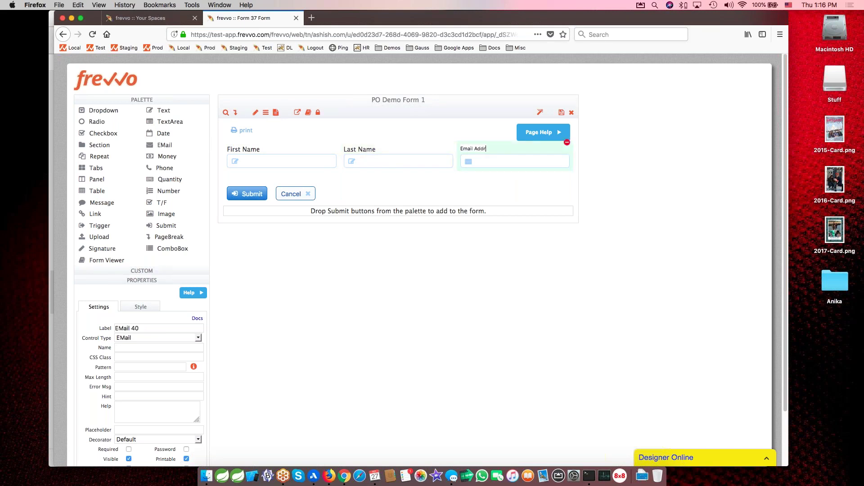
{"action": "key", "text": "Return"}
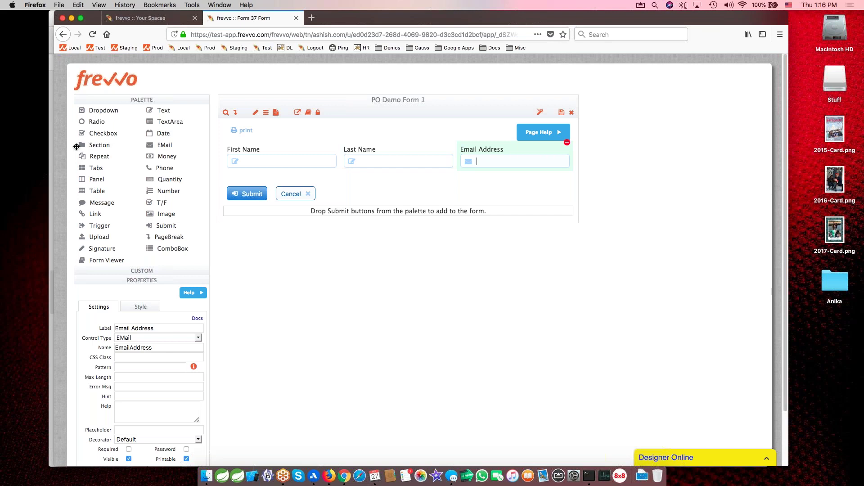
Add a Section above the three fields and label it "Employee"
{"action": "left_click_drag", "start_coordinate": [82, 145], "coordinate": [295, 144]}
{"action": "left_click", "coordinate": [262, 155]}
{"action": "type", "text": "Employee"}
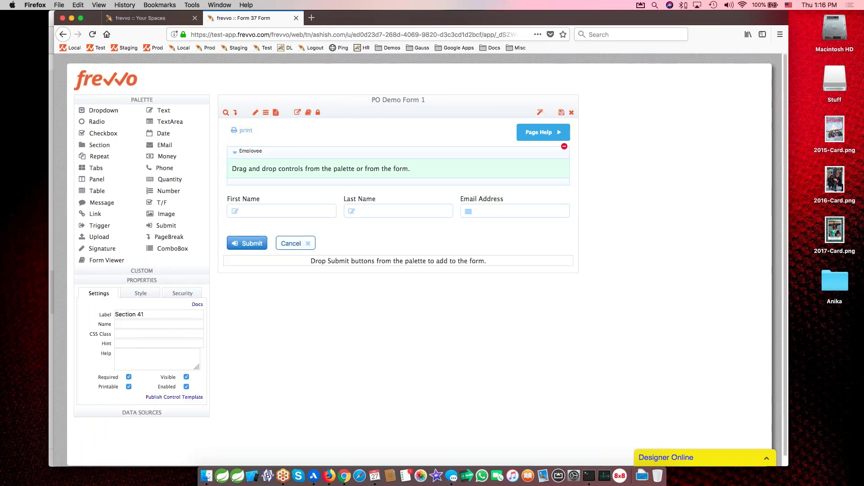
{"action": "key", "text": "Tab"}
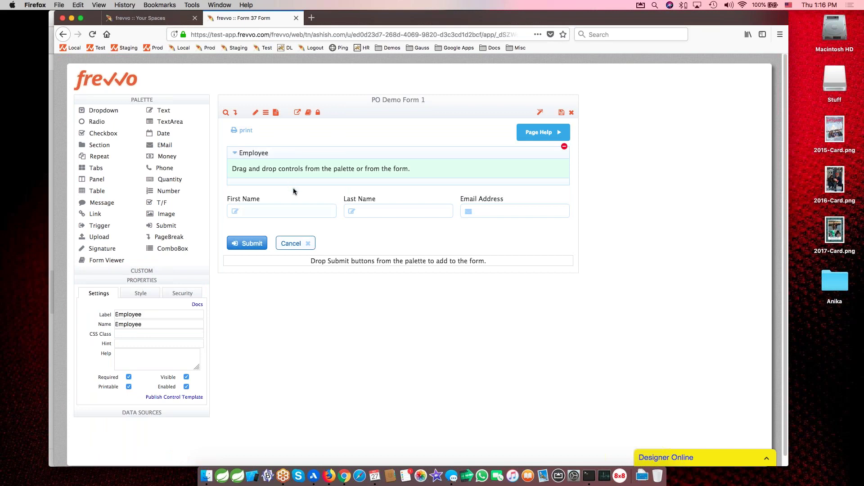
Move the First Name, Last Name and Email Address fields into the Employee section and test collapsing and expanding it
{"action": "left_click_drag", "start_coordinate": [277, 199], "coordinate": [278, 168]}
{"action": "left_click_drag", "start_coordinate": [293, 207], "coordinate": [360, 173]}
{"action": "left_click_drag", "start_coordinate": [299, 211], "coordinate": [475, 180]}
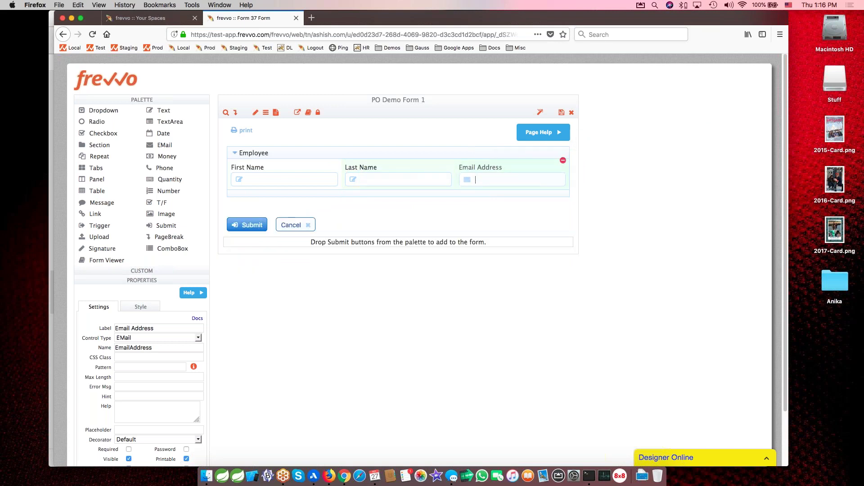
{"action": "left_click", "coordinate": [234, 153]}
{"action": "left_click", "coordinate": [233, 154]}
Add a Phone control to the Employee section and label it "Phone Number"
{"action": "left_click_drag", "start_coordinate": [160, 169], "coordinate": [558, 171]}
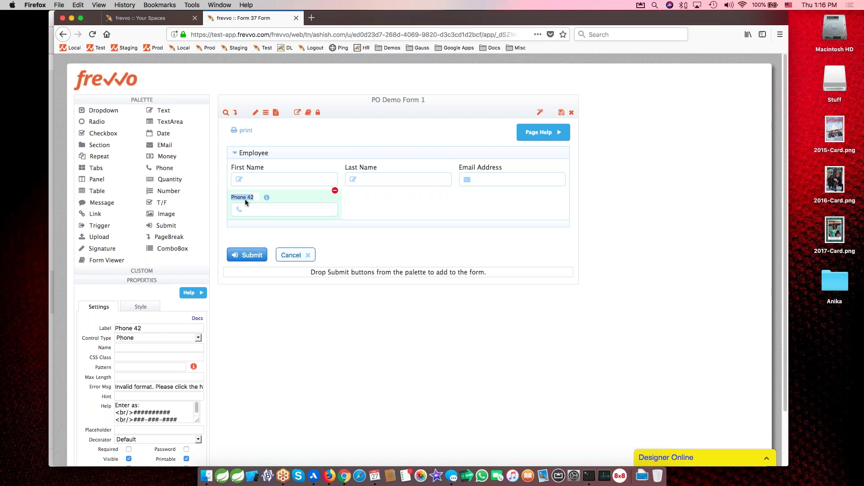
{"action": "type", "text": "NU"}
{"action": "type", "text": "umber"}
{"action": "key", "text": "Return"}
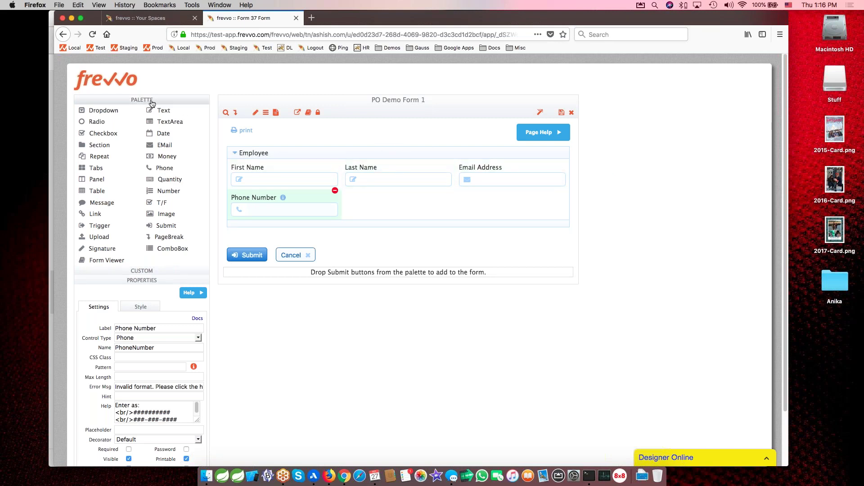
Give the Last Name field the help text "Last Name is required."
{"action": "left_click", "coordinate": [402, 170]}
{"action": "left_click", "coordinate": [173, 99]}
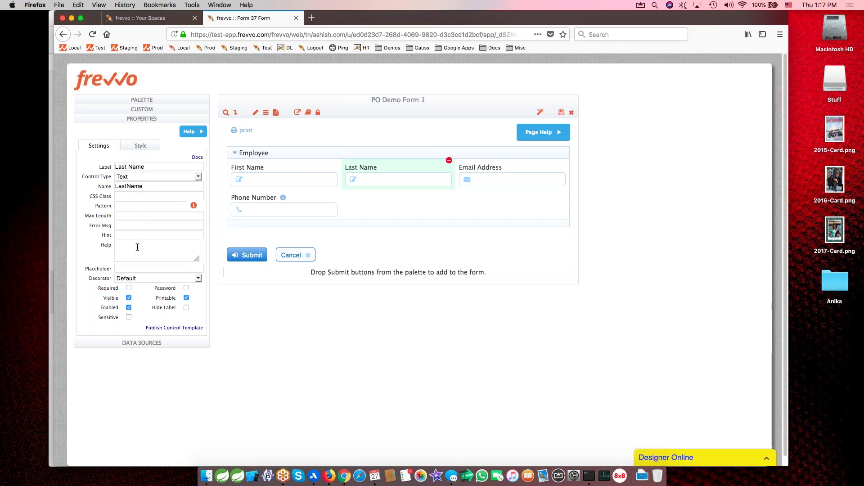
{"action": "type", "text": "Last Name is required."}
{"action": "left_click", "coordinate": [383, 168]}
{"action": "left_click", "coordinate": [474, 173]}
Set the Last Name field's hint to "Last Name" and make the field required
{"action": "left_click", "coordinate": [145, 234]}
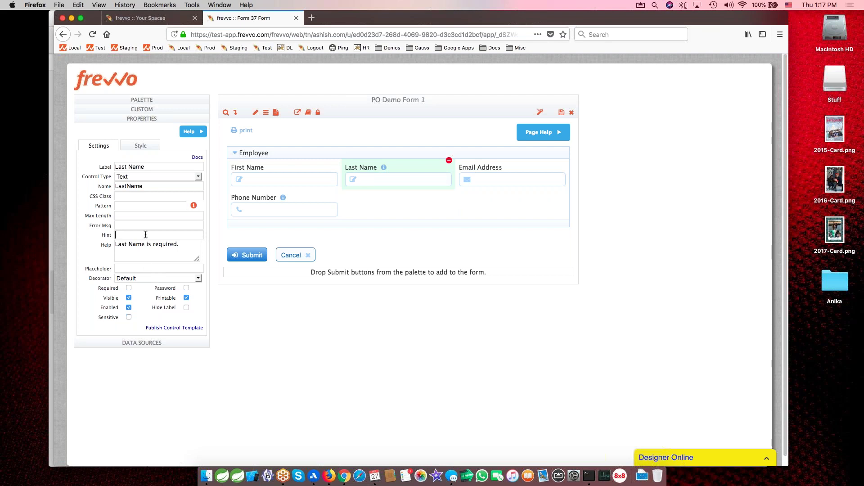
{"action": "type", "text": "Last Name"}
{"action": "key", "text": "Tab"}
{"action": "mouse_move", "coordinate": [414, 167]}
{"action": "left_click", "coordinate": [129, 288]}
Try out the Last Name field's Visible and Enabled options by switching each off and back on
{"action": "left_click", "coordinate": [129, 299]}
{"action": "left_click", "coordinate": [312, 181]}
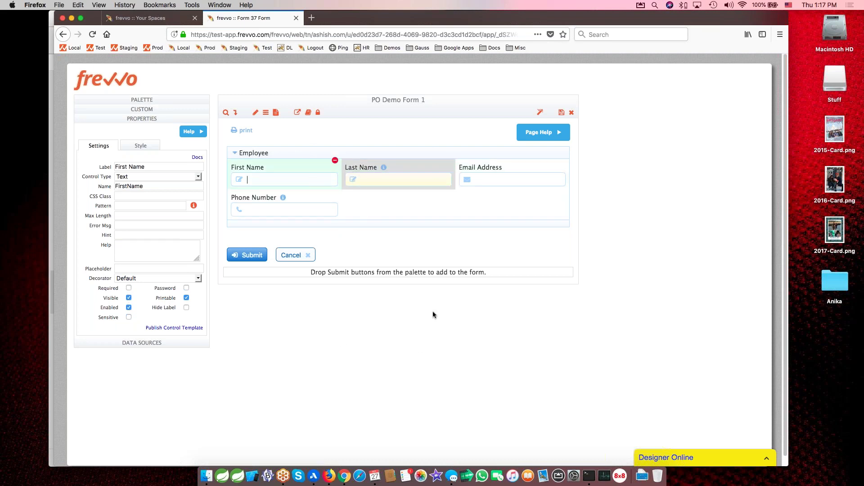
{"action": "left_click", "coordinate": [404, 168]}
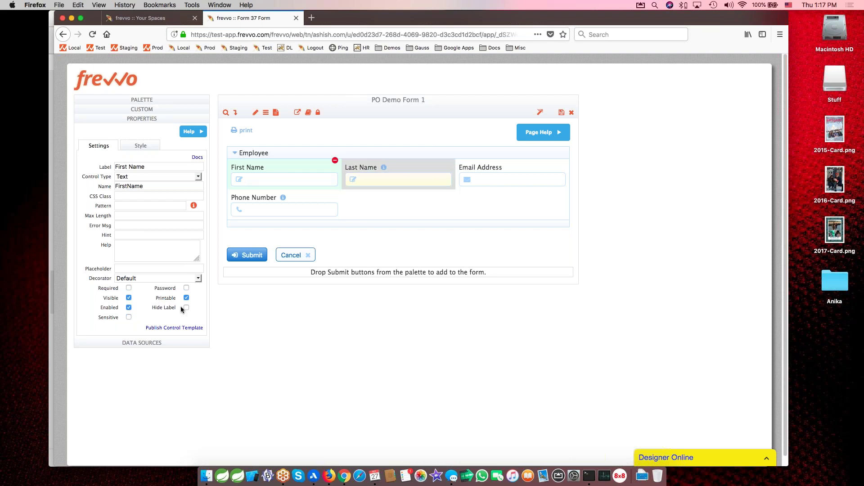
{"action": "left_click", "coordinate": [130, 309]}
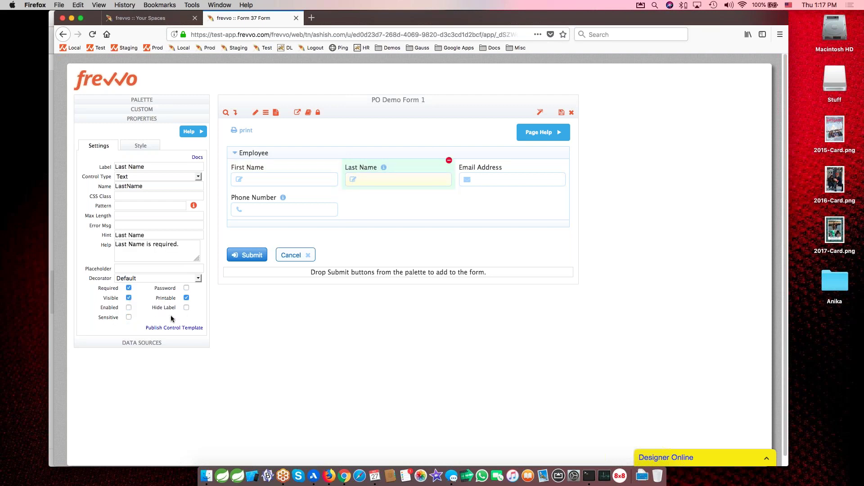
{"action": "left_click", "coordinate": [129, 308]}
{"action": "left_click", "coordinate": [129, 100]}
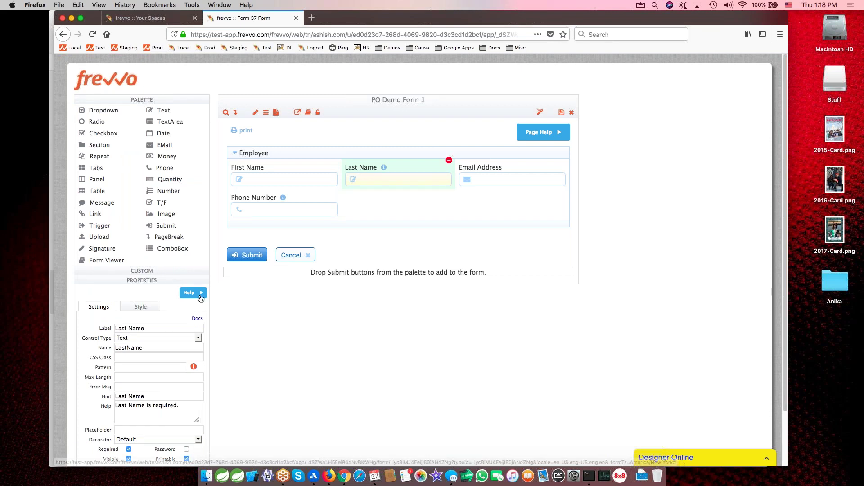
Add a Table control below the Employee section and label its first column "Item Description"
{"action": "left_click_drag", "start_coordinate": [88, 191], "coordinate": [333, 224]}
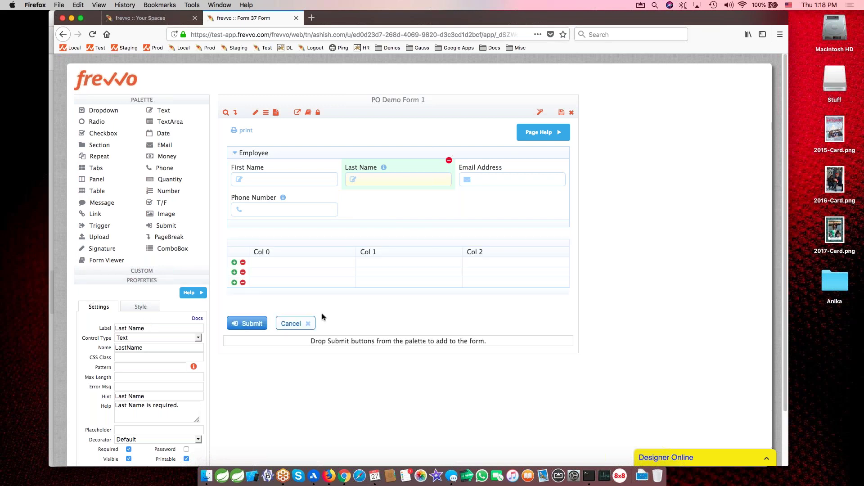
{"action": "left_click", "coordinate": [288, 252]}
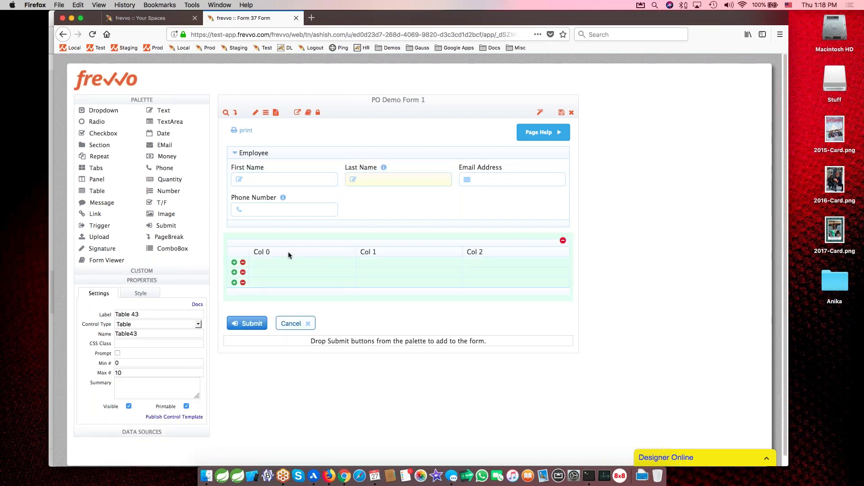
{"action": "left_click", "coordinate": [280, 250]}
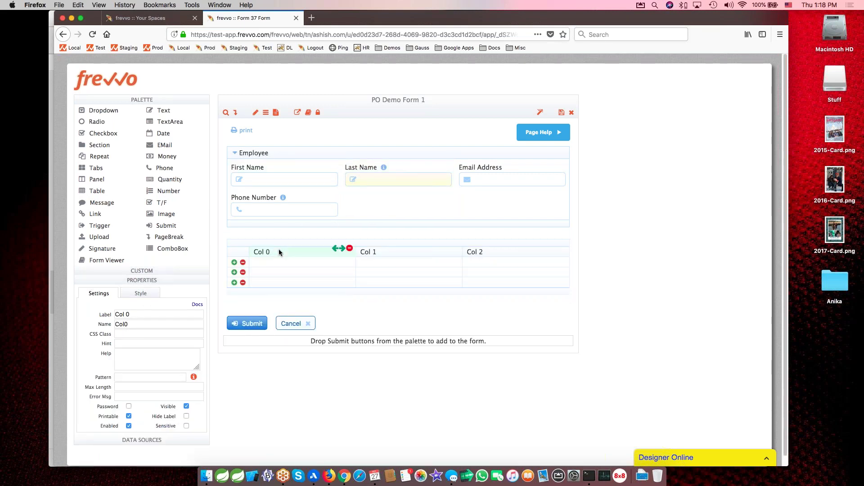
{"action": "triple_click", "coordinate": [131, 314]}
{"action": "type", "text": "Ite"}
{"action": "type", "text": "m Desic"}
{"action": "type", "text": "cription"}
{"action": "key", "text": "Tab"}
{"action": "key", "text": "BackSpace"}
{"action": "key", "text": "Tab"}
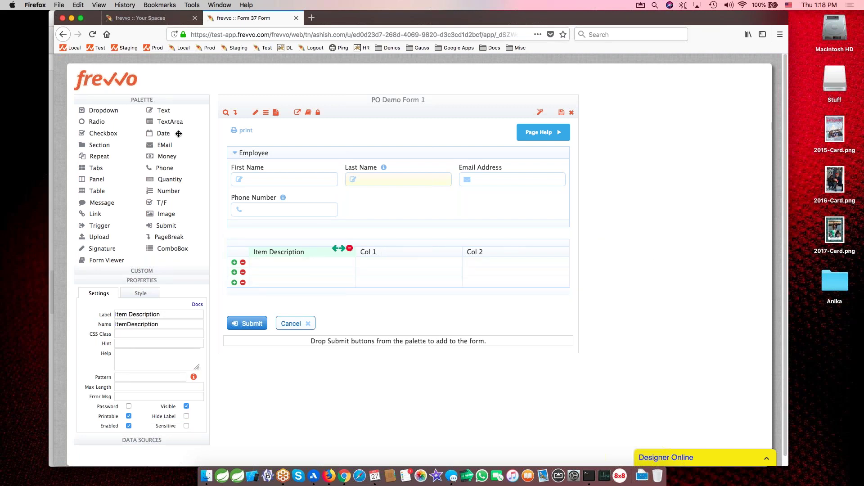
Add a Money column between Col 1 and Col 2 of the table and label it "Price"
{"action": "left_click_drag", "start_coordinate": [182, 164], "coordinate": [471, 251]}
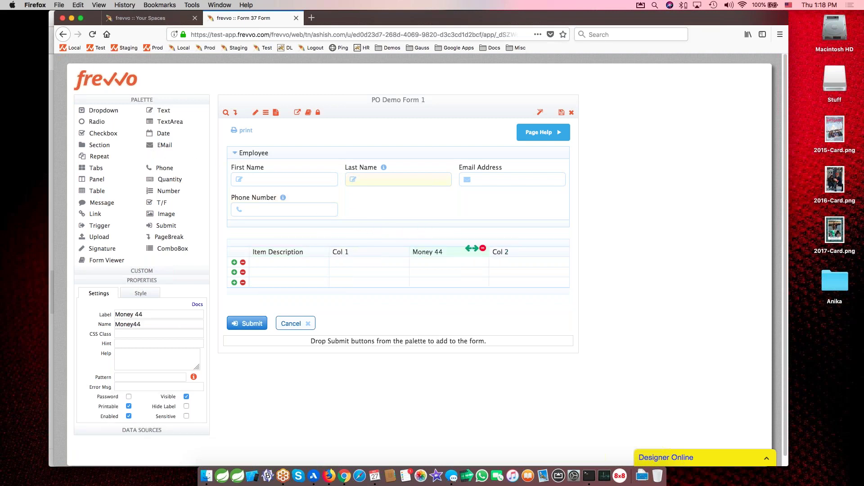
{"action": "triple_click", "coordinate": [150, 316]}
{"action": "type", "text": "Price"}
{"action": "key", "text": "Tab"}
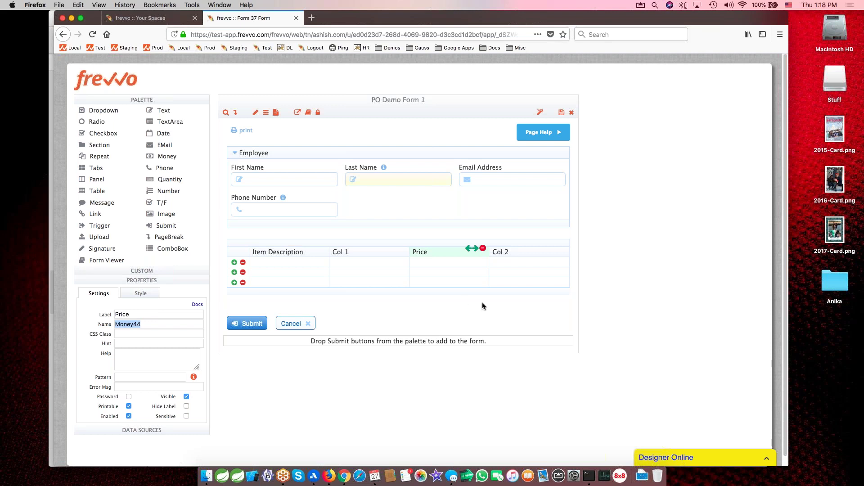
{"action": "key", "text": "BackSpace"}
Set the table's minimum number of rows to 1
{"action": "left_click", "coordinate": [351, 242]}
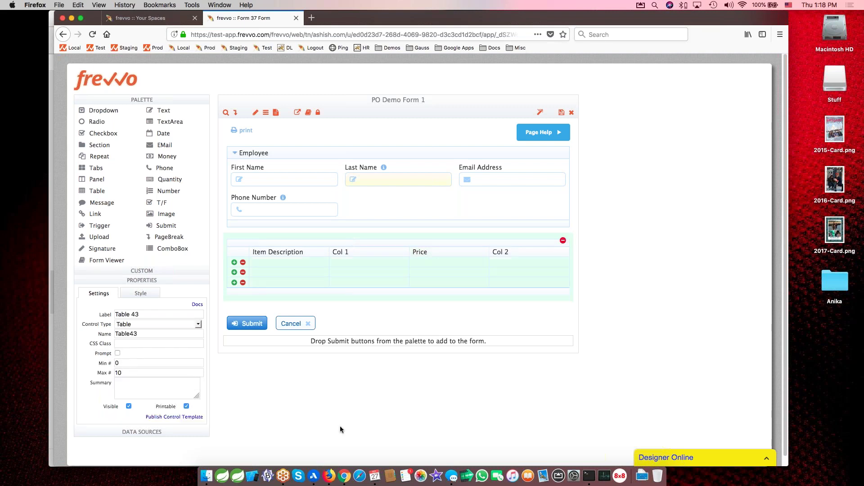
{"action": "left_click", "coordinate": [126, 363]}
{"action": "type", "text": "1"}
{"action": "key", "text": "Tab"}
{"action": "left_click", "coordinate": [398, 241]}
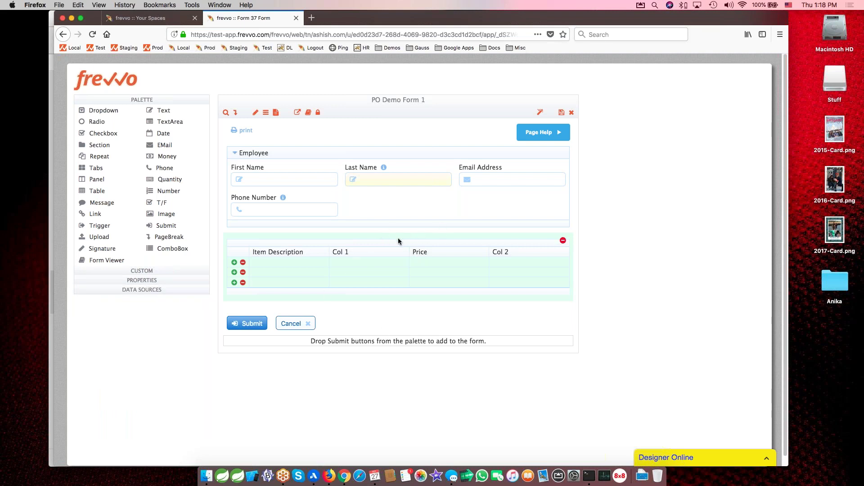
Add an Upload control below the table and label it "Attach relevant files"
{"action": "left_click", "coordinate": [145, 99]}
{"action": "left_click", "coordinate": [145, 100]}
{"action": "left_click_drag", "start_coordinate": [92, 238], "coordinate": [316, 298]}
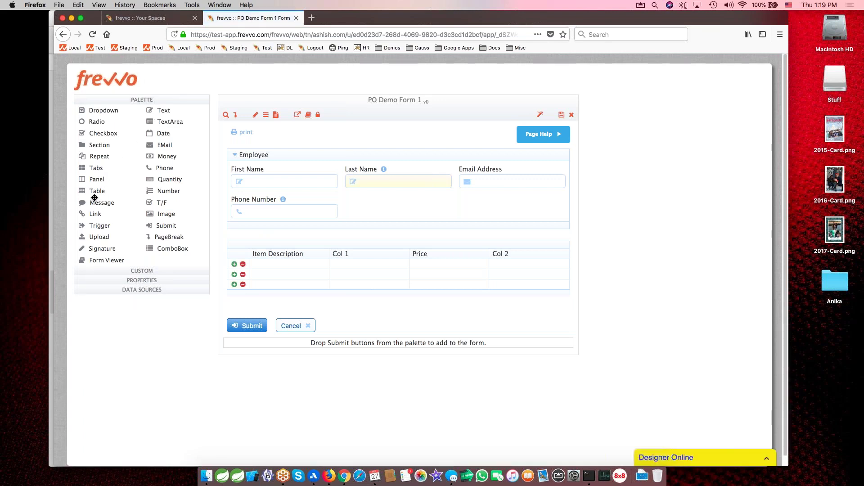
{"action": "left_click_drag", "start_coordinate": [112, 242], "coordinate": [251, 315]}
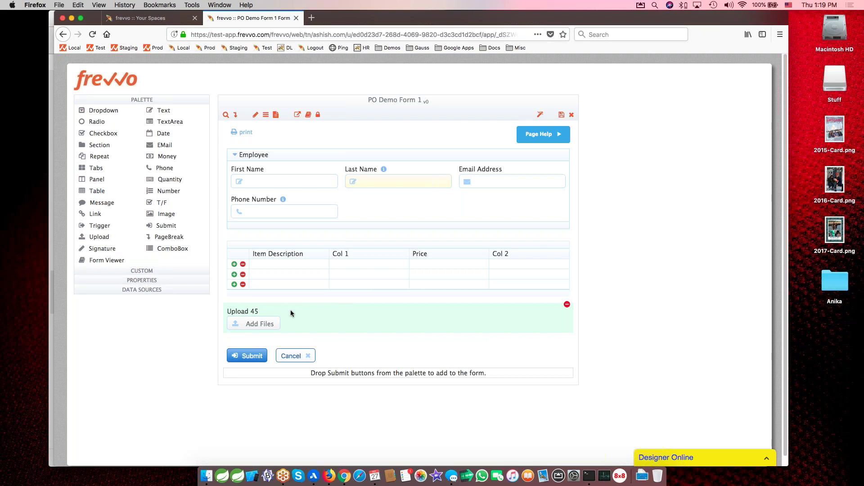
{"action": "left_click", "coordinate": [157, 281]}
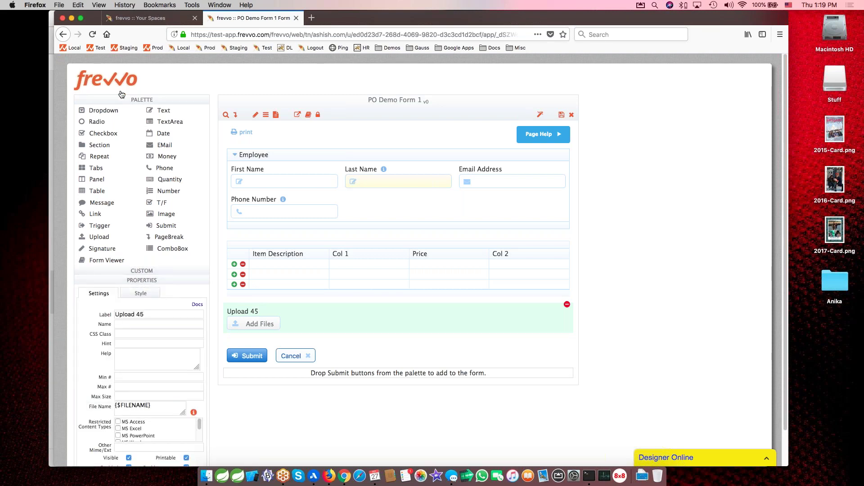
{"action": "left_click", "coordinate": [134, 214]}
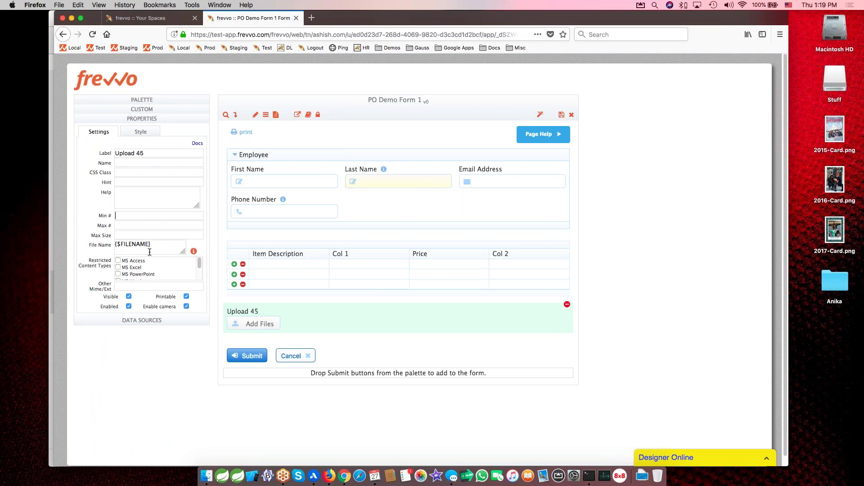
{"action": "scroll", "coordinate": [160, 270], "scroll_direction": "down", "scroll_amount": 5}
{"action": "scroll", "coordinate": [161, 270], "scroll_direction": "up", "scroll_amount": 5}
{"action": "triple_click", "coordinate": [154, 151]}
{"action": "type", "text": "Attach relevant files"}
{"action": "key", "text": "Tab"}
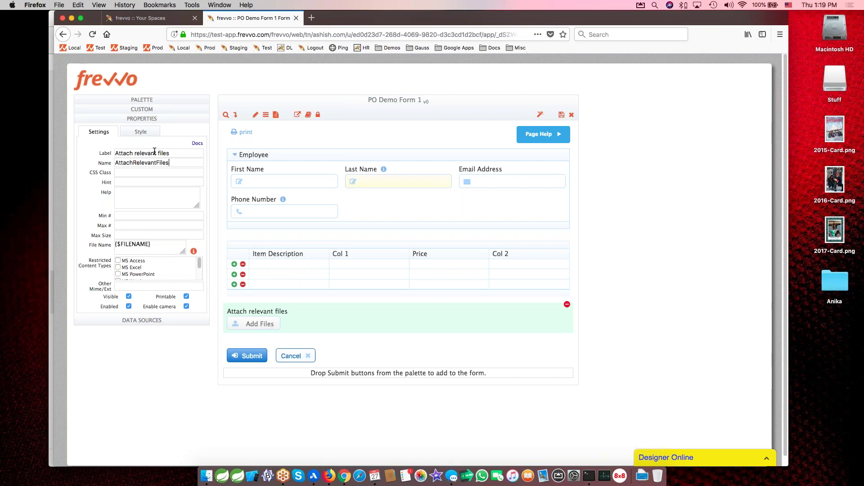
Add a Signature control labelled "Please sign" below the upload field and save the form
{"action": "left_click", "coordinate": [141, 99]}
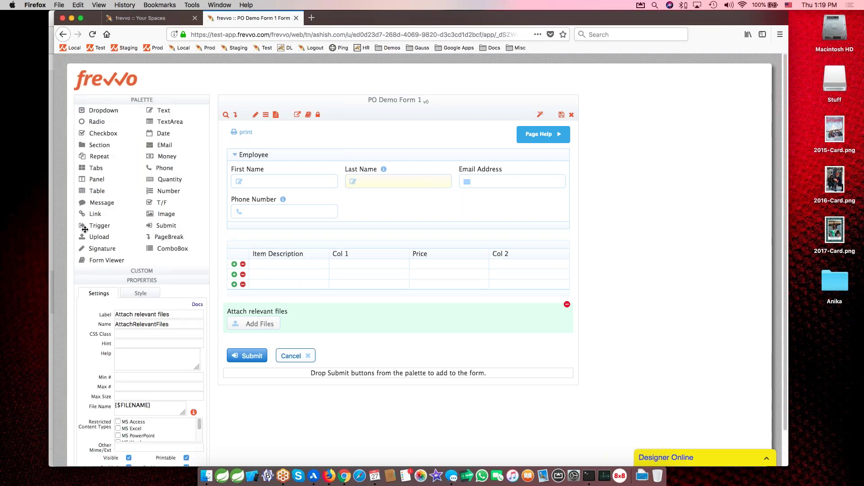
{"action": "mouse_move", "coordinate": [84, 248]}
{"action": "left_mouse_down"}
{"action": "mouse_move", "coordinate": [270, 295]}
{"action": "mouse_move", "coordinate": [317, 331]}
{"action": "left_mouse_up"}
{"action": "left_click", "coordinate": [160, 315]}
{"action": "triple_click", "coordinate": [161, 315]}
{"action": "type", "text": "Please sign"}
{"action": "key", "text": "Tab"}
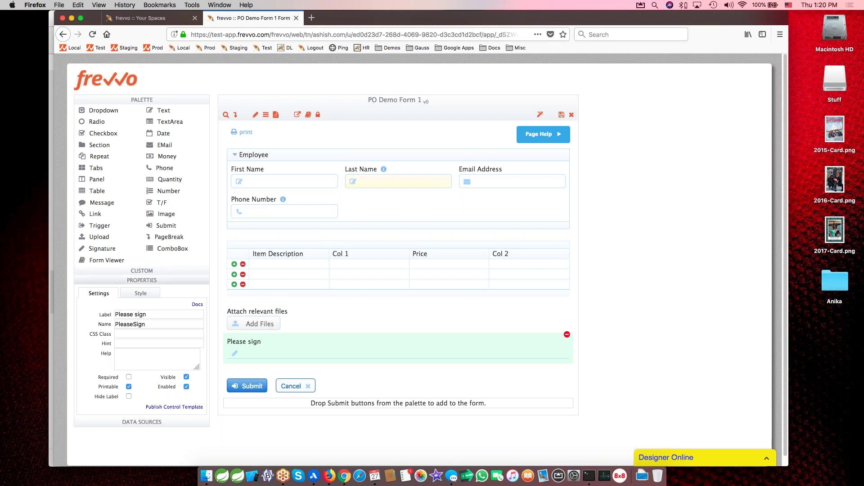
{"action": "left_click", "coordinate": [562, 114]}
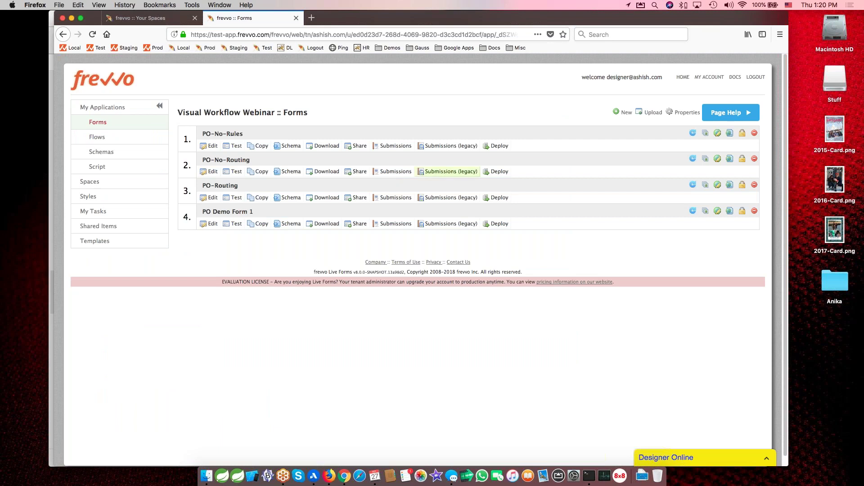
Run the PO-No-Rules form in test mode and look through its purchase order fields, including the item table
{"action": "left_click", "coordinate": [238, 147]}
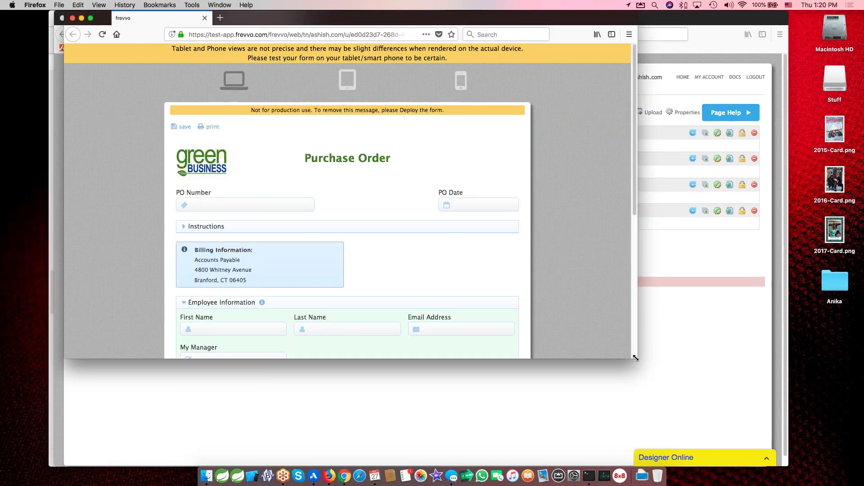
{"action": "left_click_drag", "start_coordinate": [636, 359], "coordinate": [641, 427]}
{"action": "scroll", "coordinate": [340, 327], "scroll_direction": "down", "scroll_amount": 2}
{"action": "scroll", "coordinate": [340, 326], "scroll_direction": "down", "scroll_amount": 6}
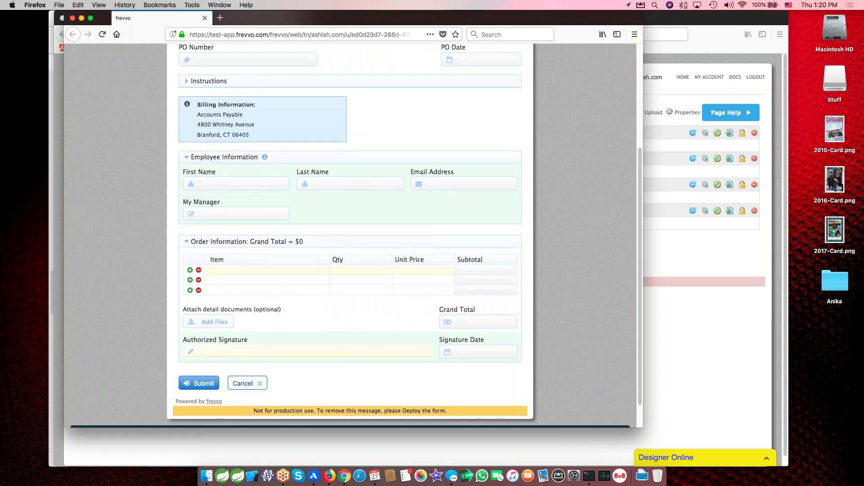
{"action": "scroll", "coordinate": [119, 189], "scroll_direction": "up", "scroll_amount": 3}
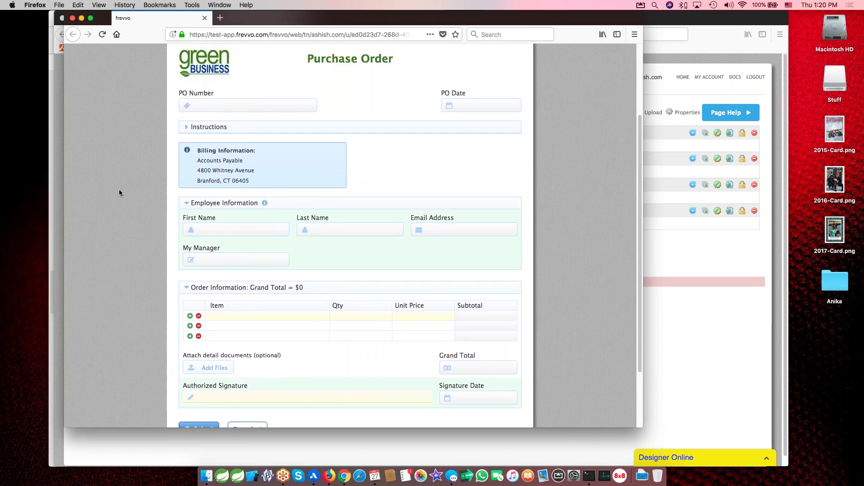
{"action": "left_click", "coordinate": [230, 316]}
{"action": "scroll", "coordinate": [295, 328], "scroll_direction": "down", "scroll_amount": 3}
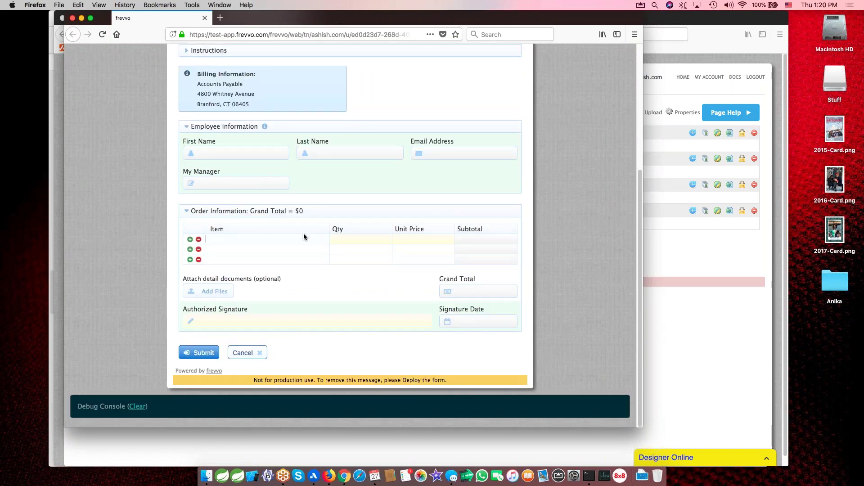
Try browsing for a detail document to attach to the order, and dismiss the file picker and upload dialog
{"action": "left_click", "coordinate": [204, 292]}
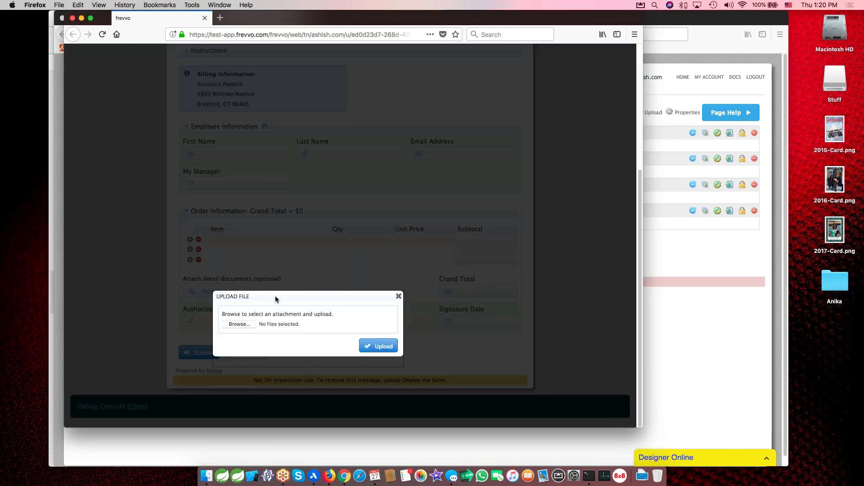
{"action": "left_click", "coordinate": [239, 325]}
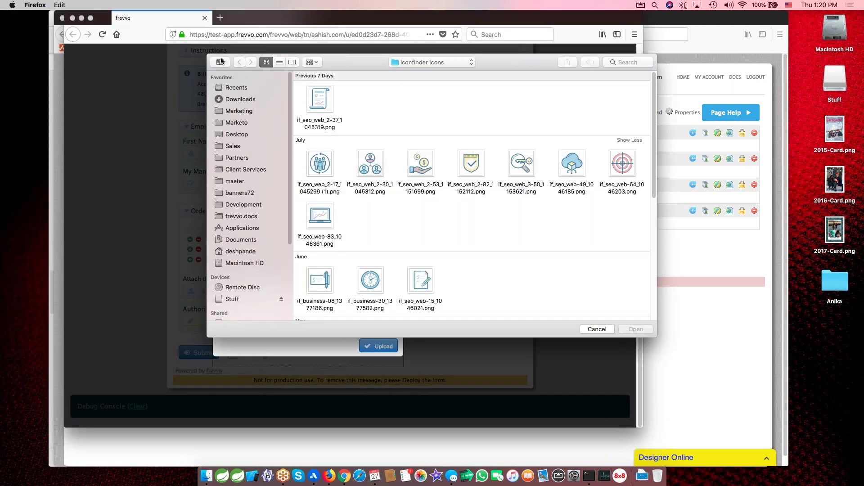
{"action": "left_click", "coordinate": [589, 329]}
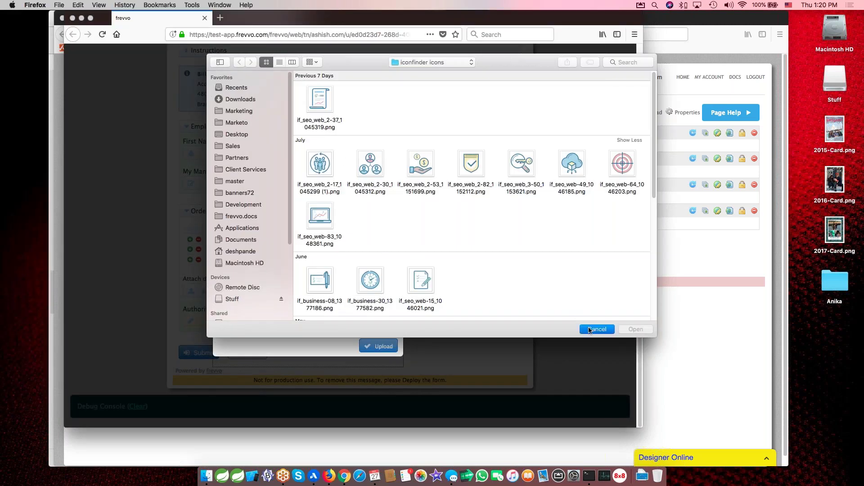
{"action": "left_click", "coordinate": [399, 298]}
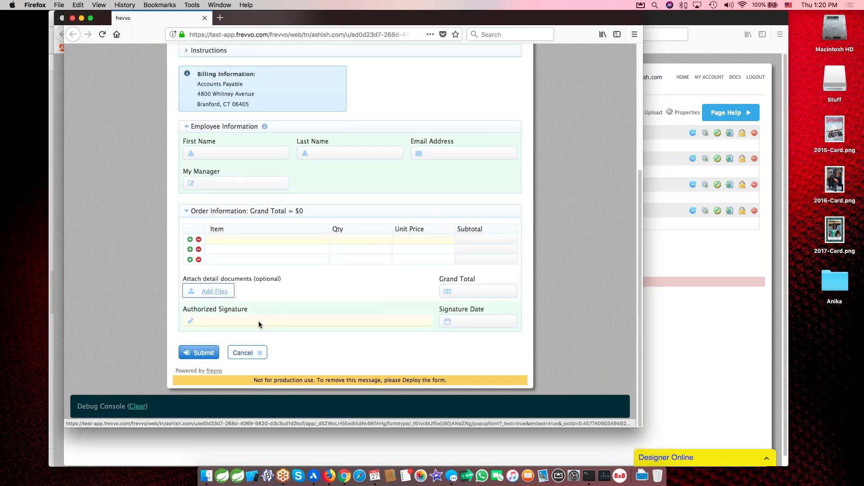
Draw a trial signature in the Authorized Signature field, discard it and close the test form
{"action": "left_click", "coordinate": [228, 324]}
{"action": "mouse_move", "coordinate": [248, 217]}
{"action": "left_mouse_down"}
{"action": "mouse_move", "coordinate": [210, 231]}
{"action": "mouse_move", "coordinate": [418, 252]}
{"action": "left_mouse_up"}
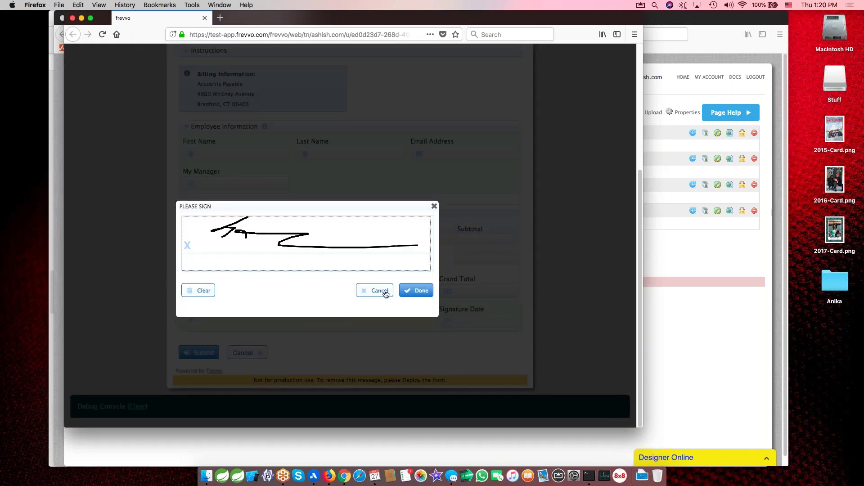
{"action": "left_click", "coordinate": [387, 291]}
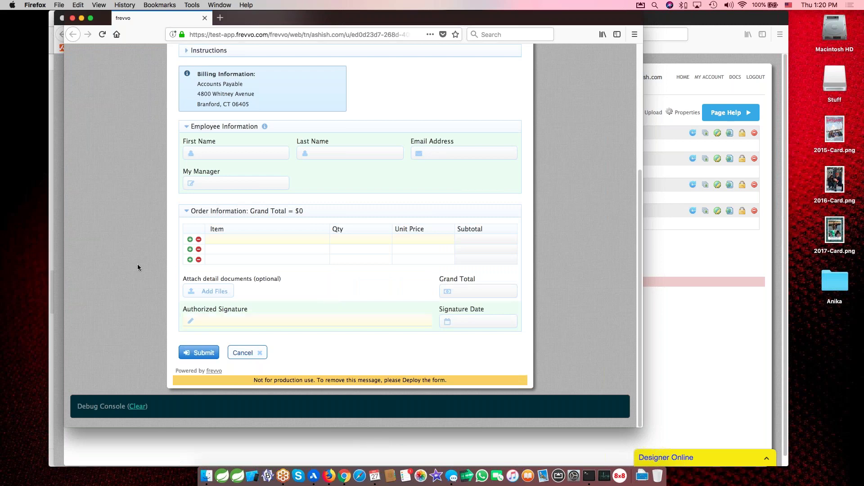
{"action": "left_click", "coordinate": [72, 18]}
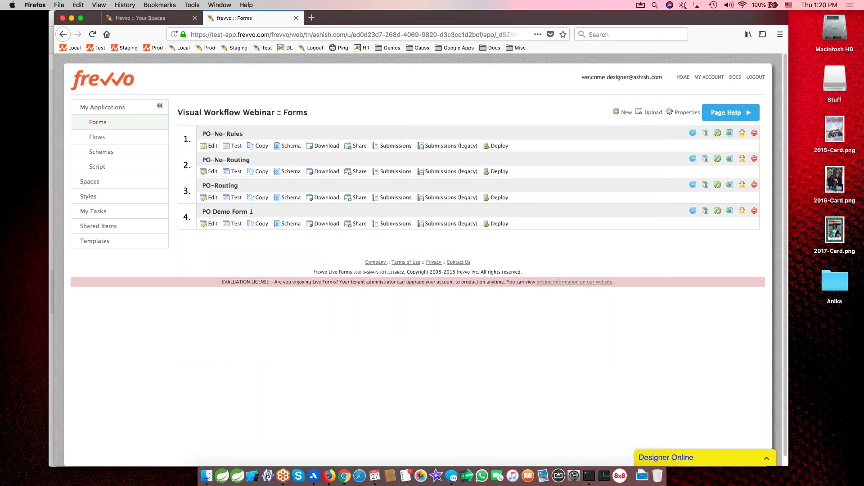
Open the PO-No-Rules form for editing and examine its employee, order information and manager approval sections
{"action": "left_click", "coordinate": [210, 147]}
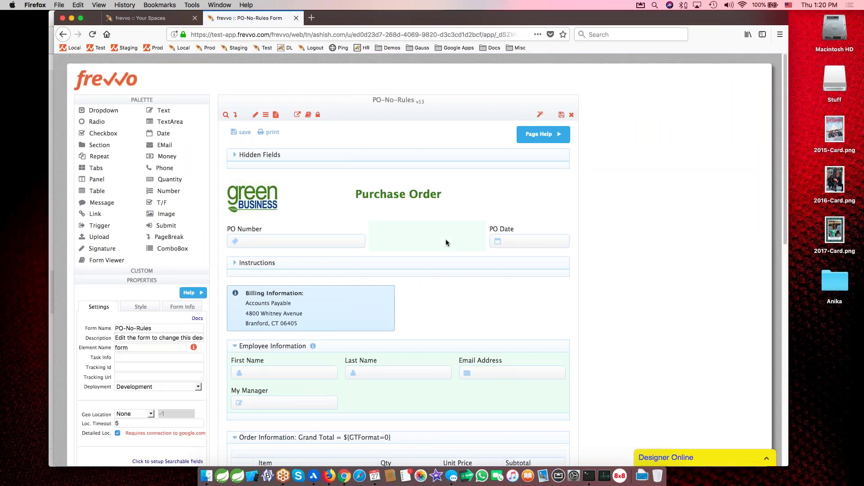
{"action": "left_click", "coordinate": [150, 100]}
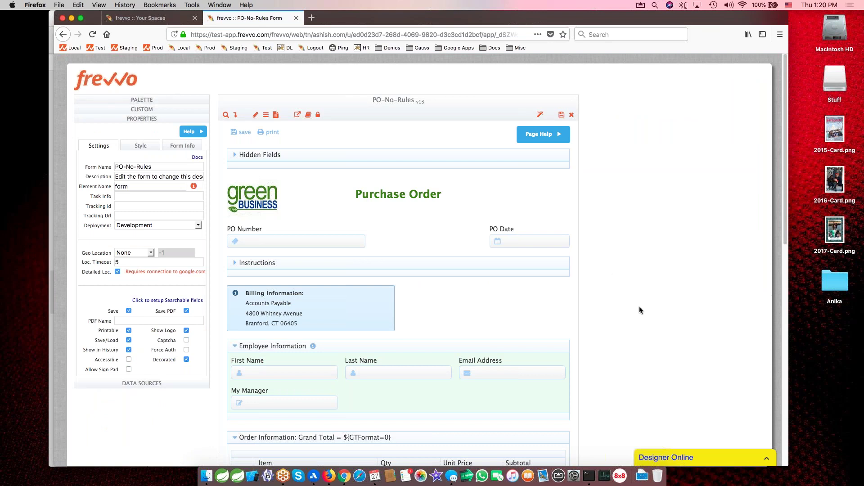
{"action": "scroll", "coordinate": [640, 315], "scroll_direction": "down", "scroll_amount": 5}
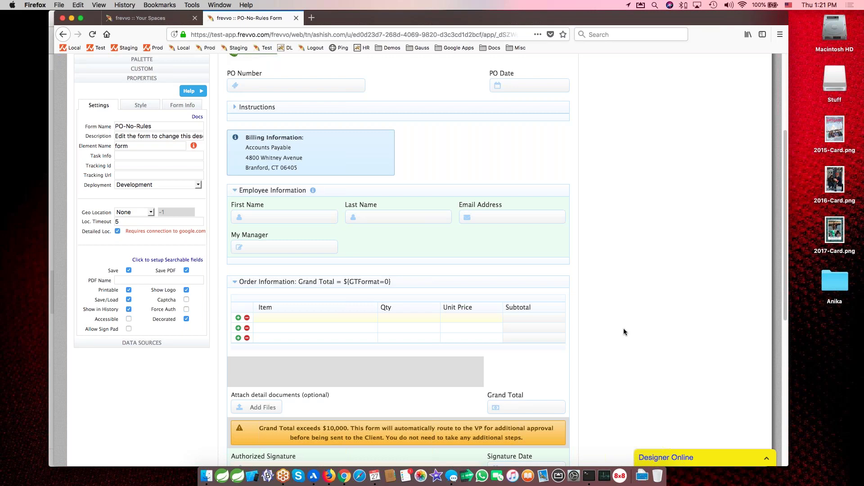
{"action": "scroll", "coordinate": [624, 329], "scroll_direction": "down", "scroll_amount": 3}
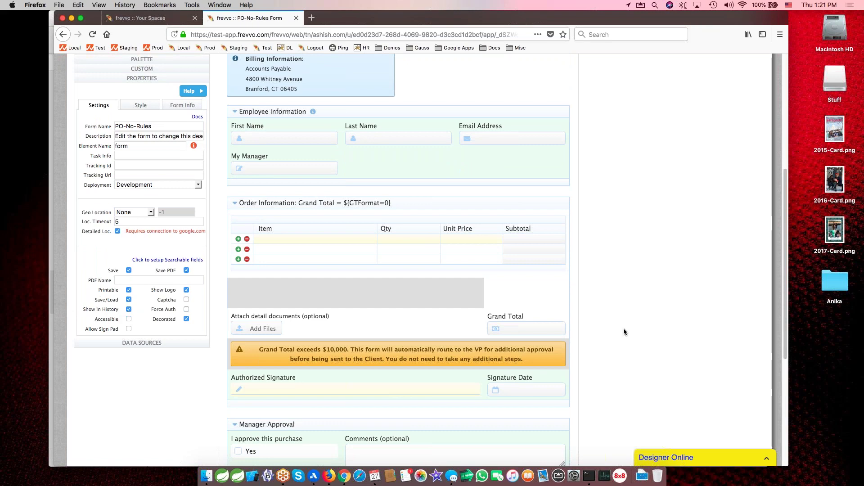
{"action": "scroll", "coordinate": [624, 332], "scroll_direction": "up", "scroll_amount": 5}
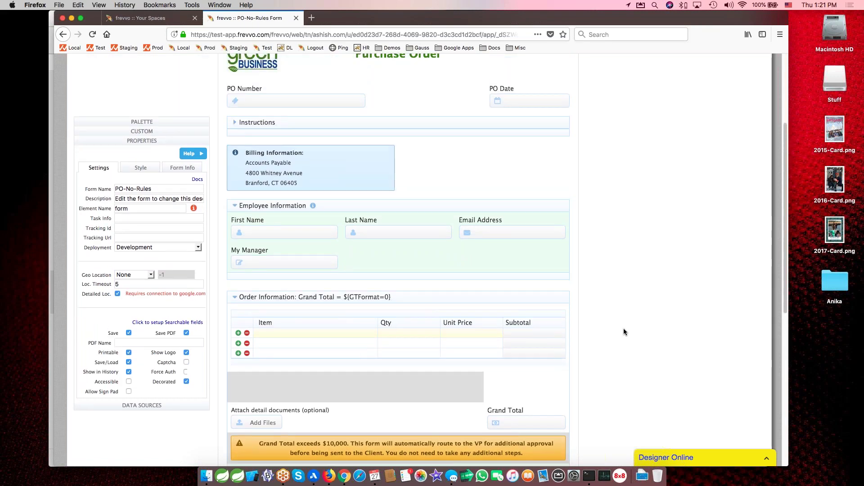
{"action": "scroll", "coordinate": [624, 331], "scroll_direction": "down", "scroll_amount": 5}
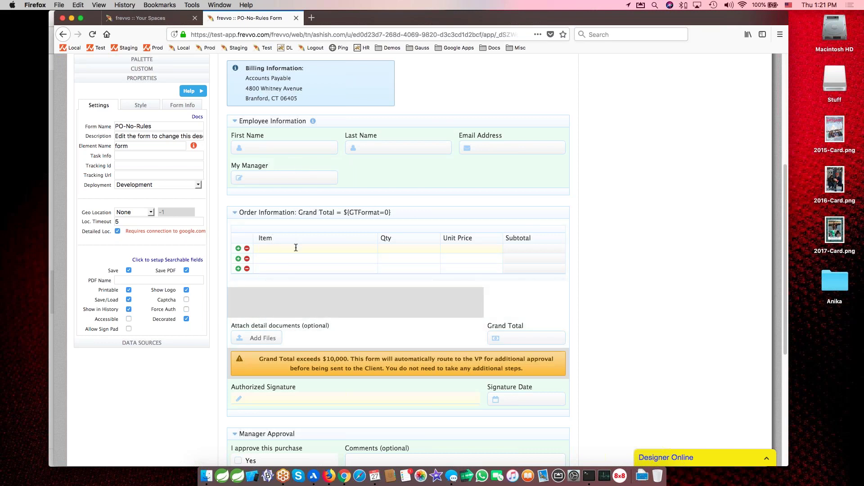
{"action": "left_click", "coordinate": [522, 250]}
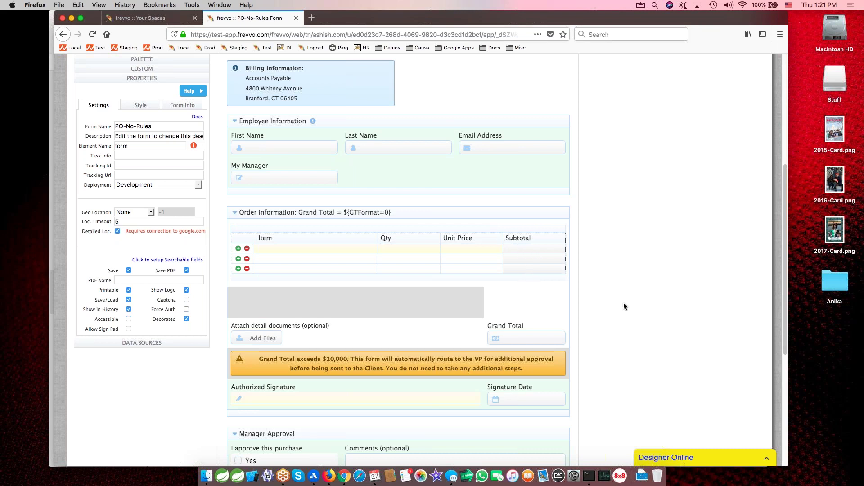
{"action": "scroll", "coordinate": [623, 302], "scroll_direction": "down", "scroll_amount": 2}
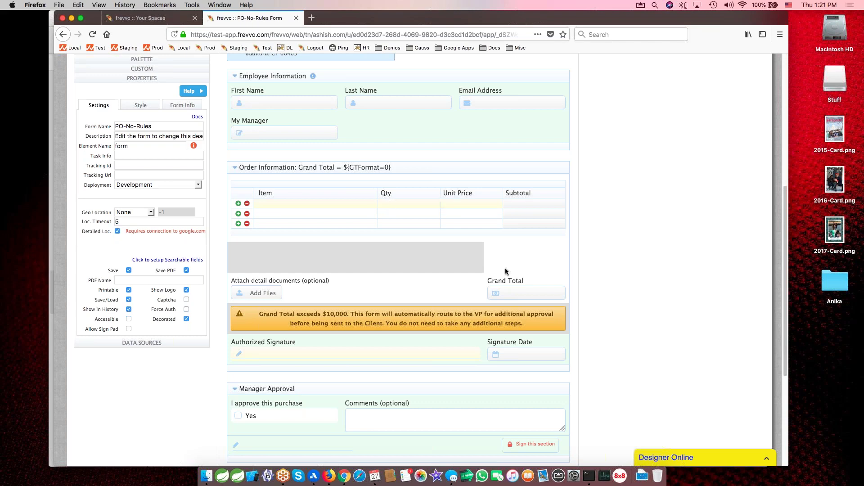
Examine the Grand Total control's settings and look over the form's approval sections
{"action": "left_click", "coordinate": [532, 286]}
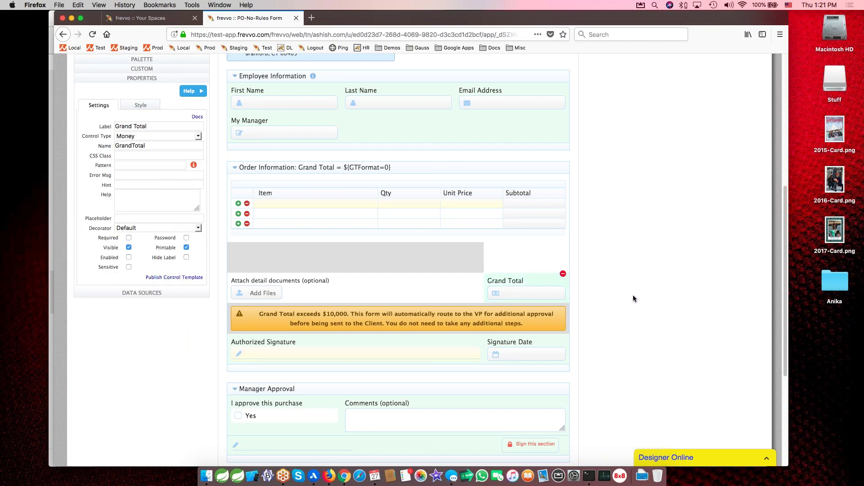
{"action": "scroll", "coordinate": [669, 380], "scroll_direction": "down", "scroll_amount": 5}
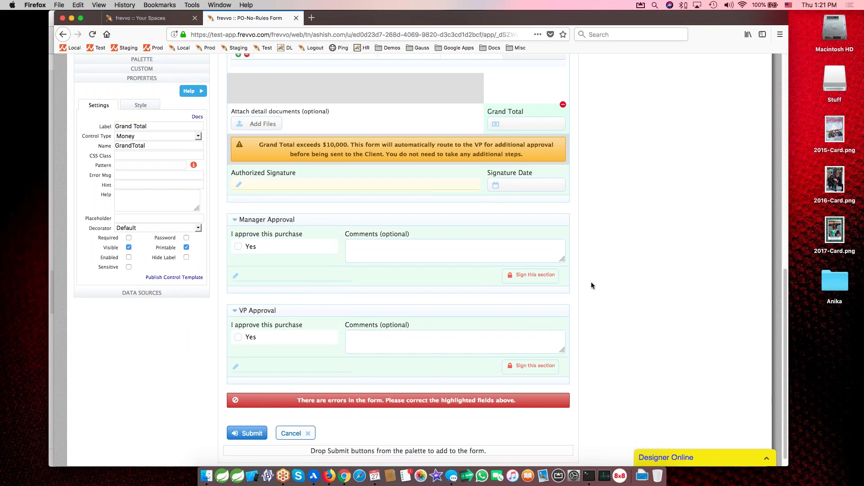
{"action": "scroll", "coordinate": [679, 285], "scroll_direction": "up", "scroll_amount": 10}
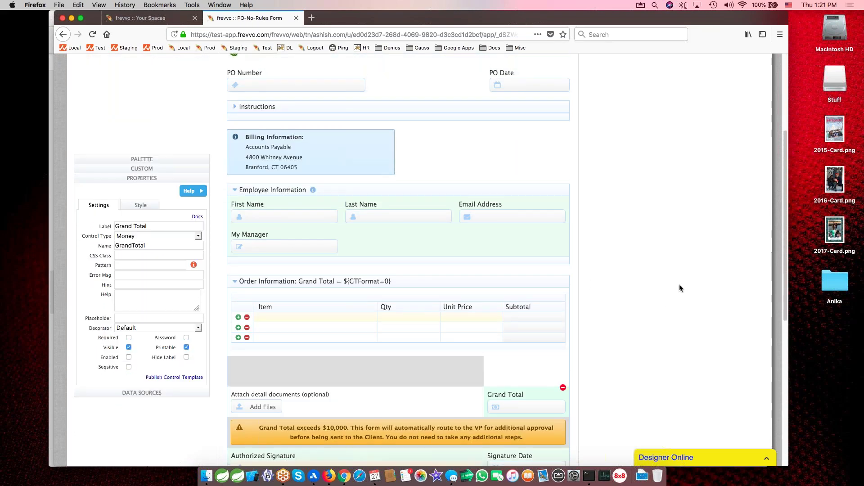
Create a new rule for the PO-No-Rules form and name it "Initialize the form"
{"action": "left_click", "coordinate": [266, 73]}
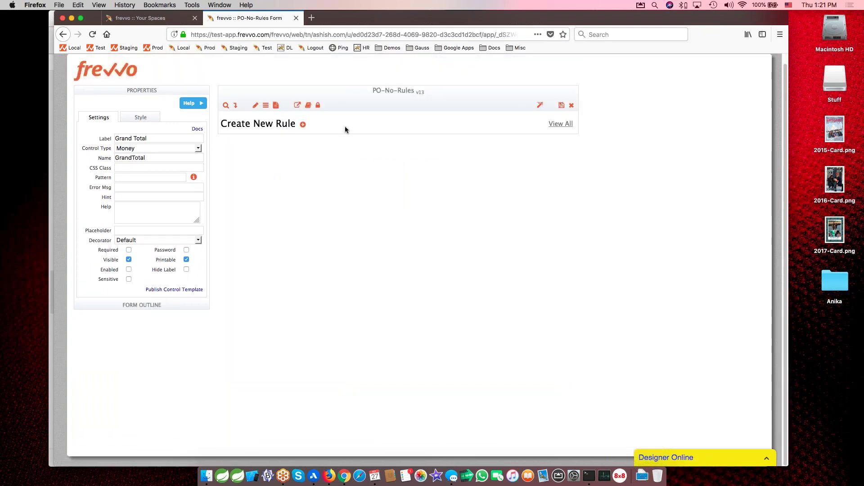
{"action": "left_click", "coordinate": [303, 124]}
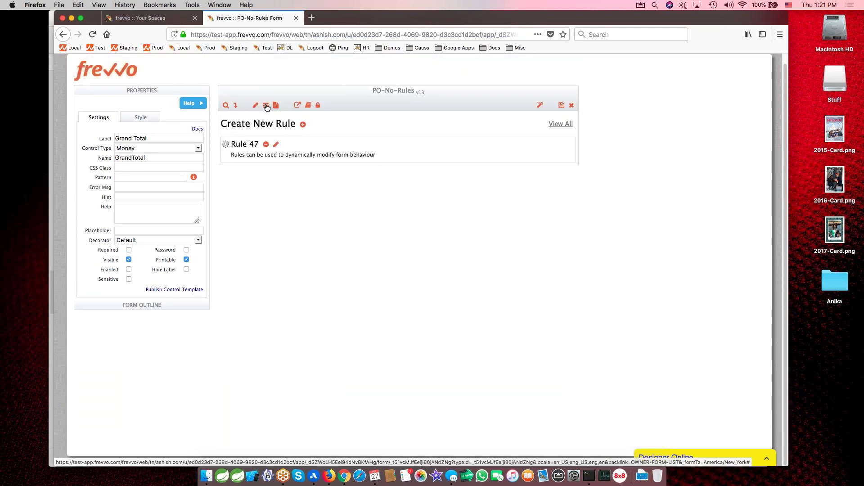
{"action": "left_click", "coordinate": [276, 145]}
{"action": "key", "text": "shift+alt+Left"}
{"action": "key", "text": "shift+alt+Left"}
{"action": "type", "text": "Initialize the form"}
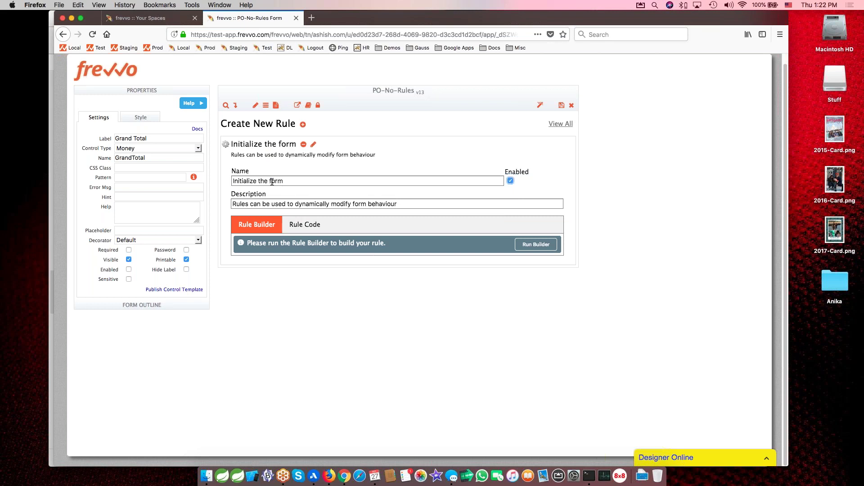
Run the Rule Builder for the rule, restrict it to initialization only, and proceed to its actions without adding conditions
{"action": "left_click", "coordinate": [533, 246]}
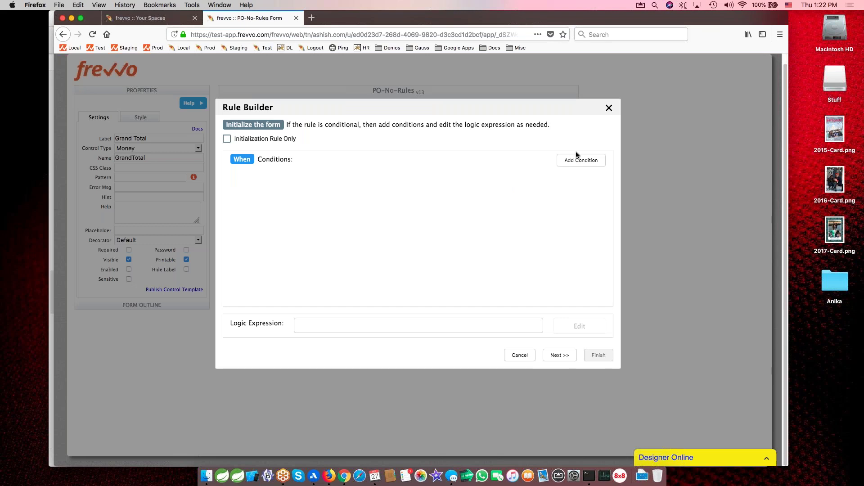
{"action": "left_click", "coordinate": [246, 140]}
{"action": "left_click", "coordinate": [561, 354]}
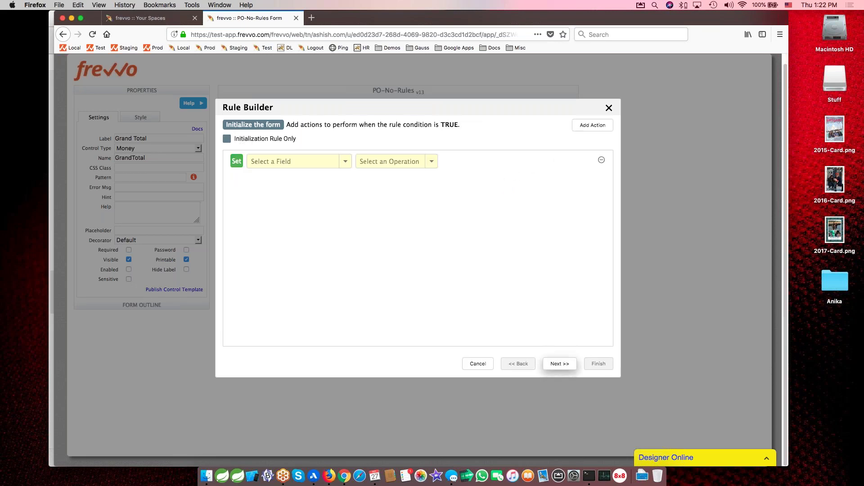
Define the first action so that PODate is set to today()
{"action": "left_click", "coordinate": [299, 161]}
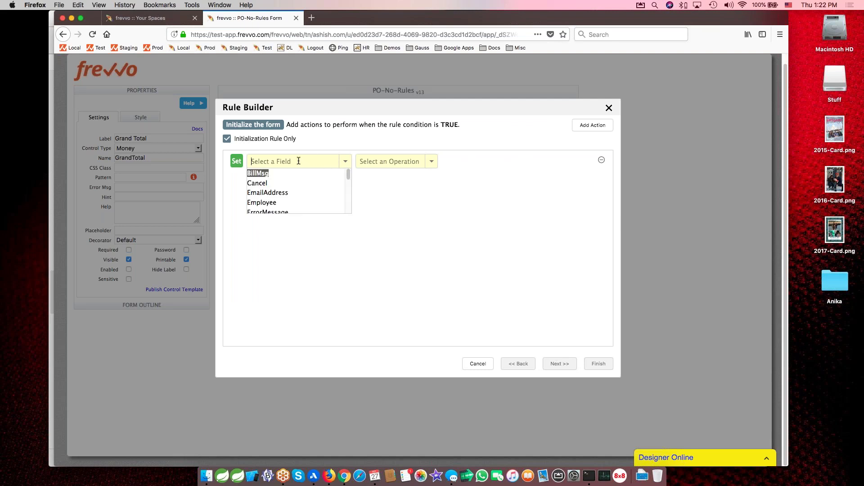
{"action": "type", "text": "POD"}
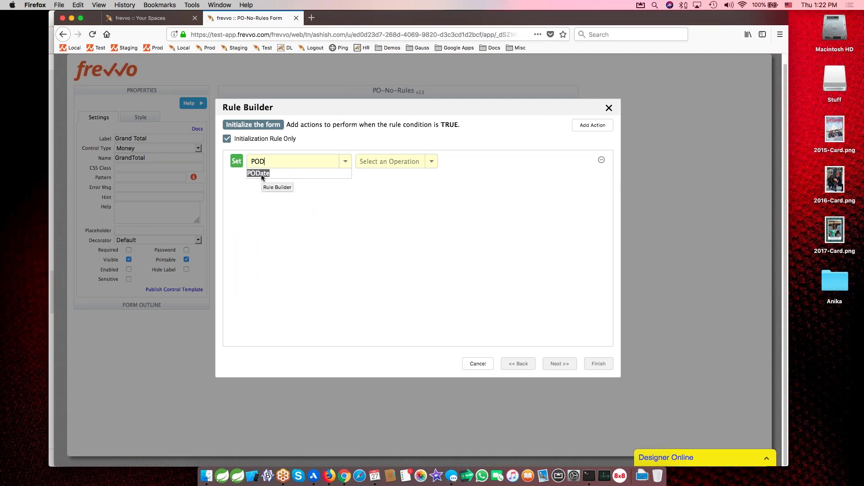
{"action": "left_click", "coordinate": [261, 175]}
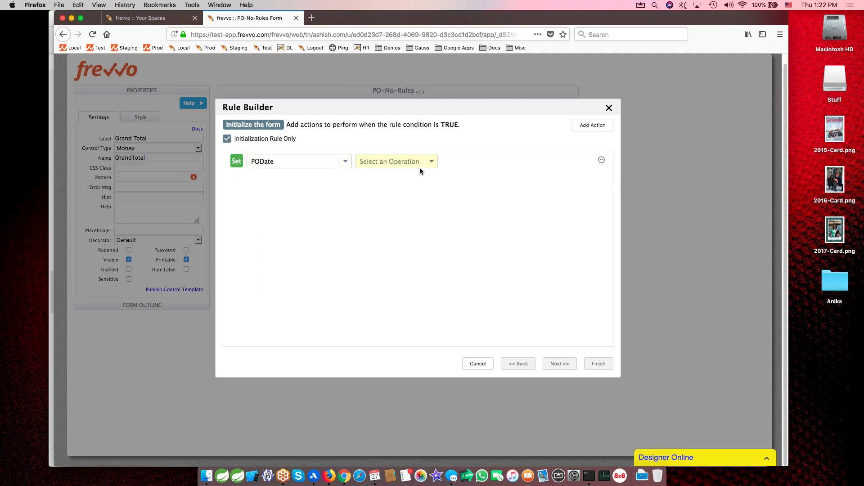
{"action": "left_click", "coordinate": [394, 161]}
{"action": "scroll", "coordinate": [402, 188], "scroll_direction": "down", "scroll_amount": 2}
{"action": "left_click", "coordinate": [371, 186]}
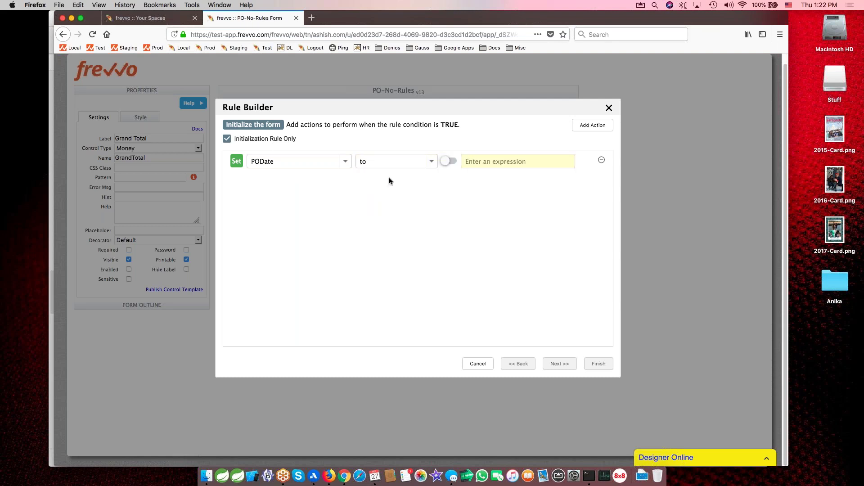
{"action": "type", "text": "tod"}
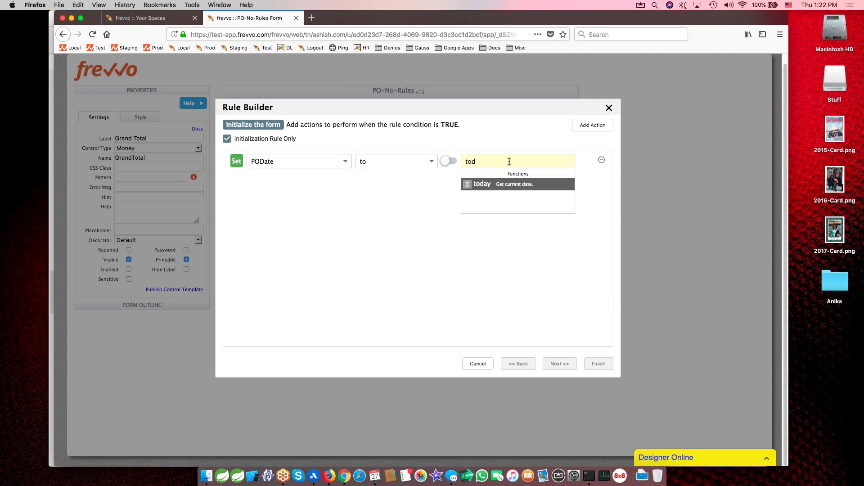
{"action": "key", "text": "Return"}
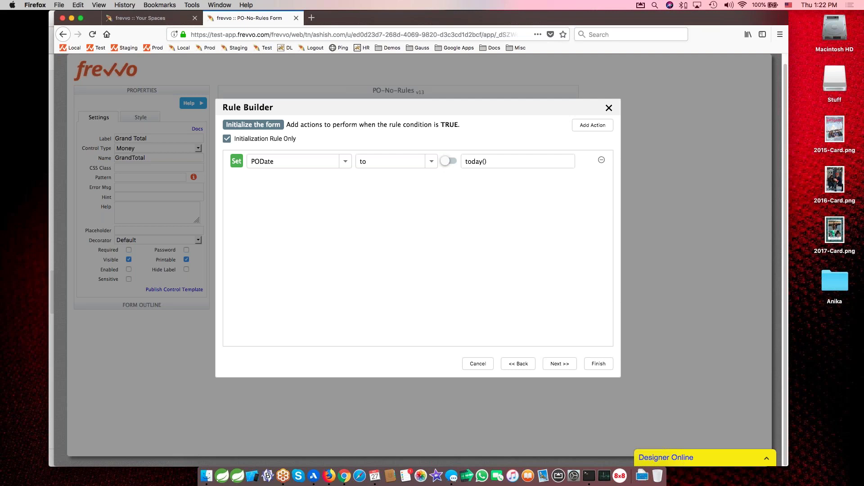
Add a second action that sets FirstName to userFirstName()
{"action": "left_click", "coordinate": [591, 126]}
{"action": "left_click", "coordinate": [289, 183]}
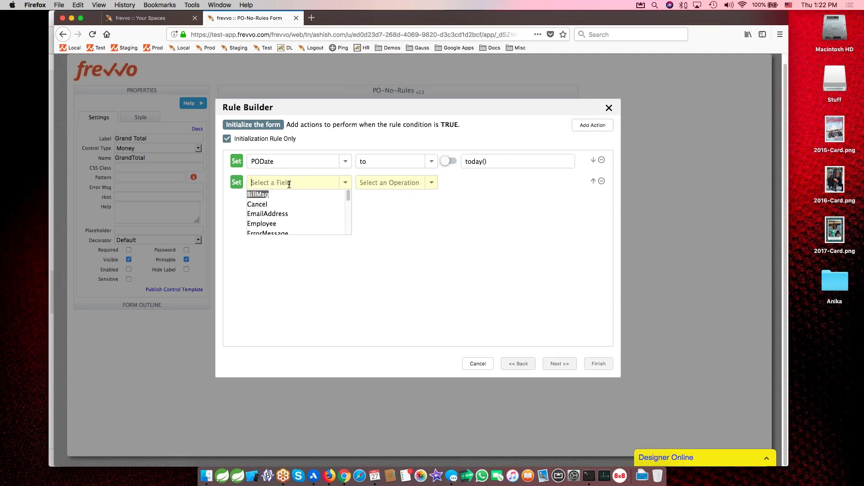
{"action": "type", "text": "First"}
{"action": "left_click", "coordinate": [277, 199]}
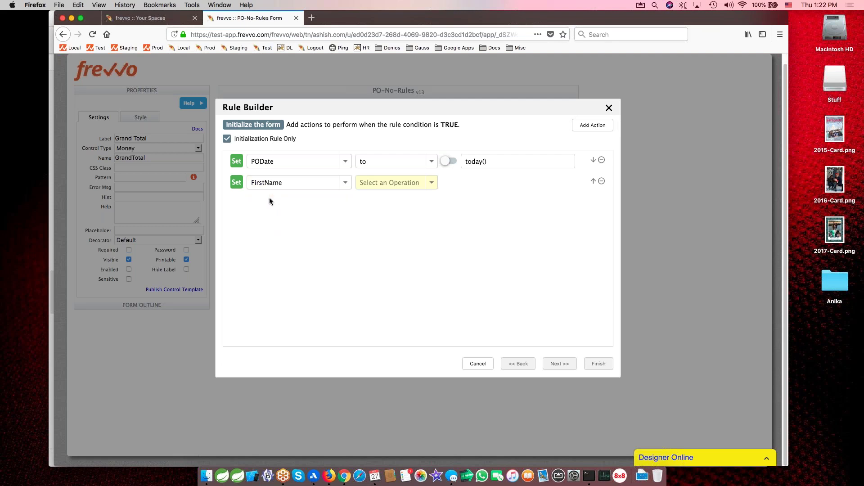
{"action": "left_click", "coordinate": [401, 182]}
{"action": "type", "text": "to"}
{"action": "key", "text": "Down"}
{"action": "key", "text": "Down"}
{"action": "key", "text": "Down"}
{"action": "key", "text": "Down"}
{"action": "key", "text": "Down"}
{"action": "key", "text": "Down"}
{"action": "key", "text": "Return"}
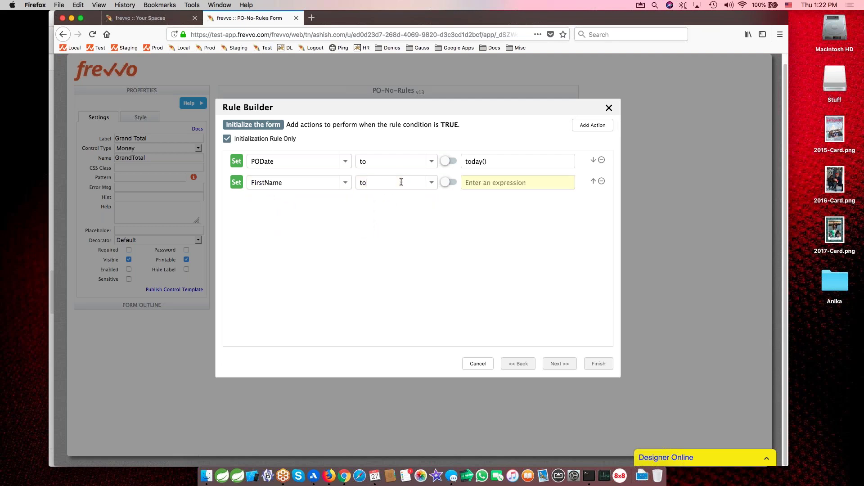
{"action": "left_click", "coordinate": [516, 182]}
{"action": "type", "text": "userF"}
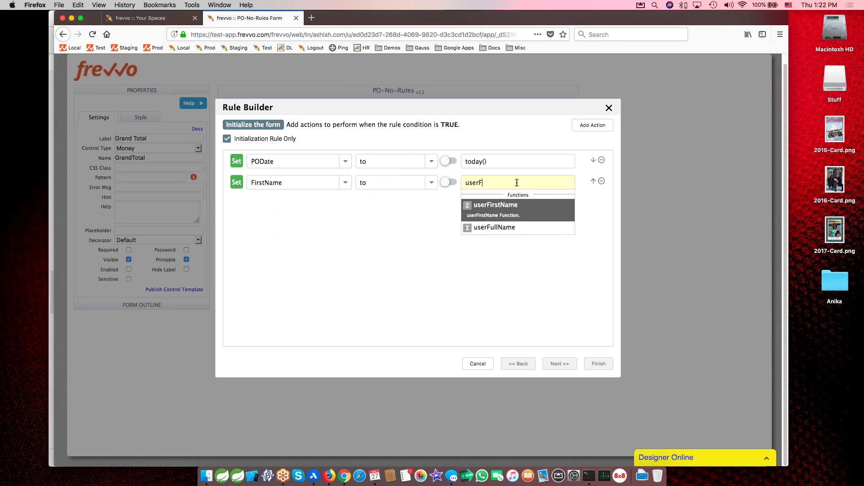
{"action": "key", "text": "Return"}
{"action": "type", "text": ")"}
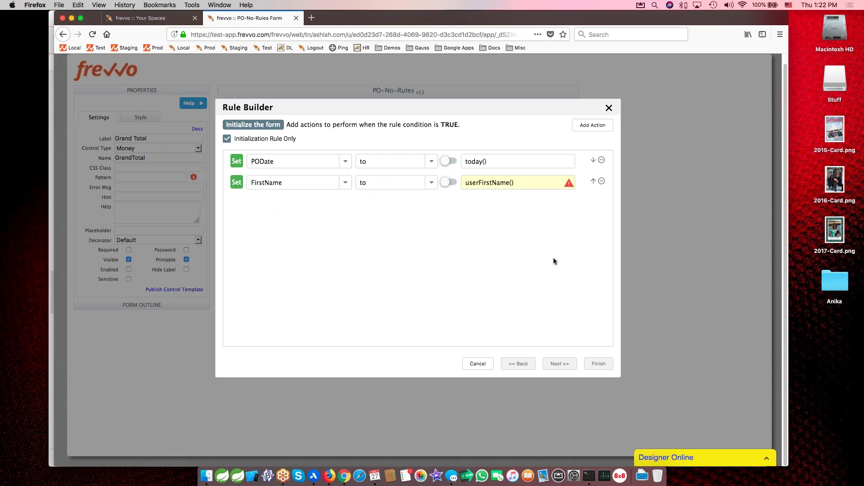
{"action": "left_click", "coordinate": [555, 265]}
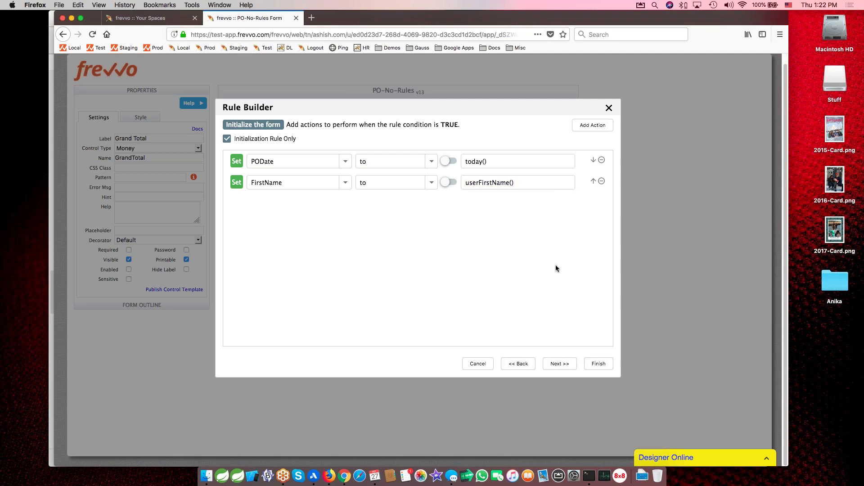
Add a third action that sets LastName to userLastName() and finish building the rule
{"action": "left_click", "coordinate": [592, 125]}
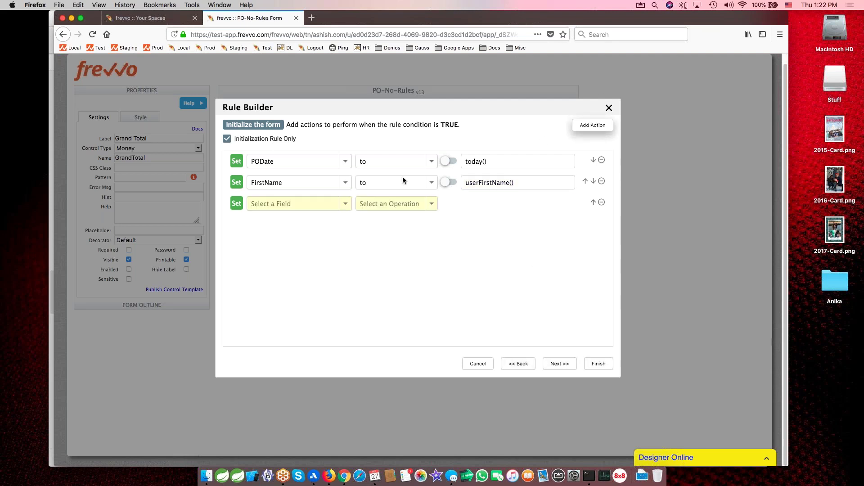
{"action": "left_click", "coordinate": [293, 205]}
{"action": "type", "text": "Last"}
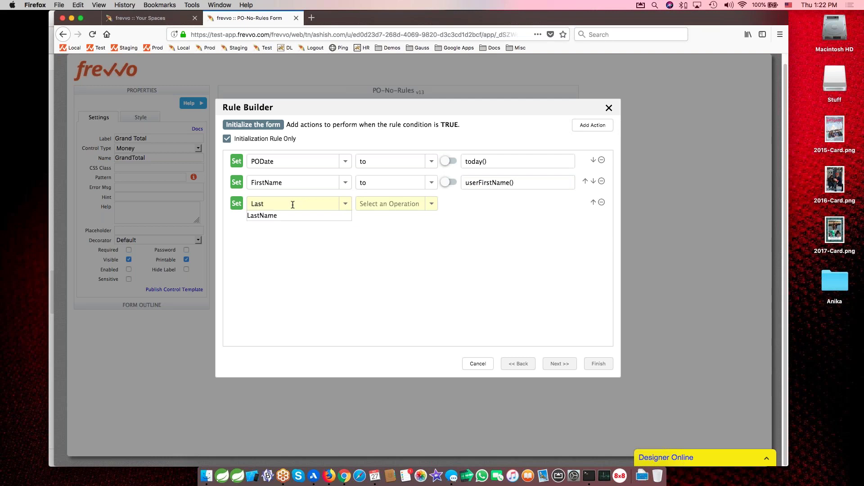
{"action": "type", "text": "n"}
{"action": "key", "text": "Down"}
{"action": "key", "text": "Return"}
{"action": "left_click", "coordinate": [431, 203]}
{"action": "scroll", "coordinate": [401, 223], "scroll_direction": "down", "scroll_amount": 3}
{"action": "scroll", "coordinate": [402, 223], "scroll_direction": "down", "scroll_amount": 1}
{"action": "left_click", "coordinate": [401, 224]}
{"action": "type", "text": "userL"}
{"action": "key", "text": "Return"}
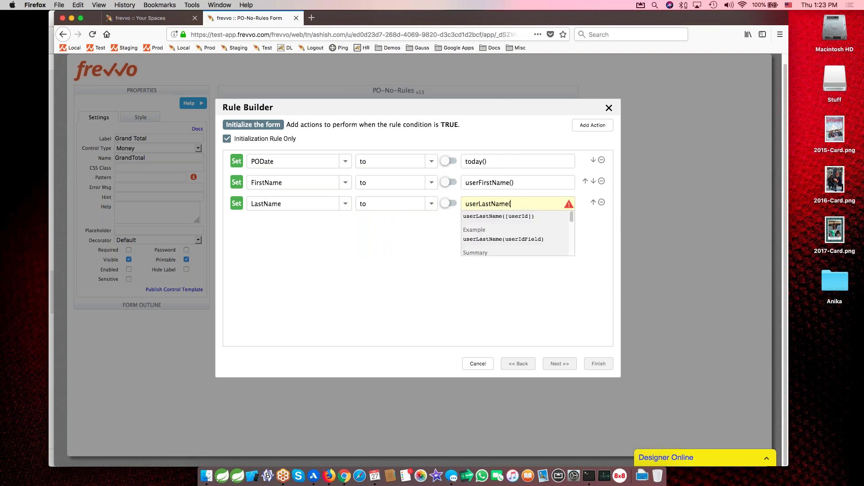
{"action": "left_click", "coordinate": [599, 364]}
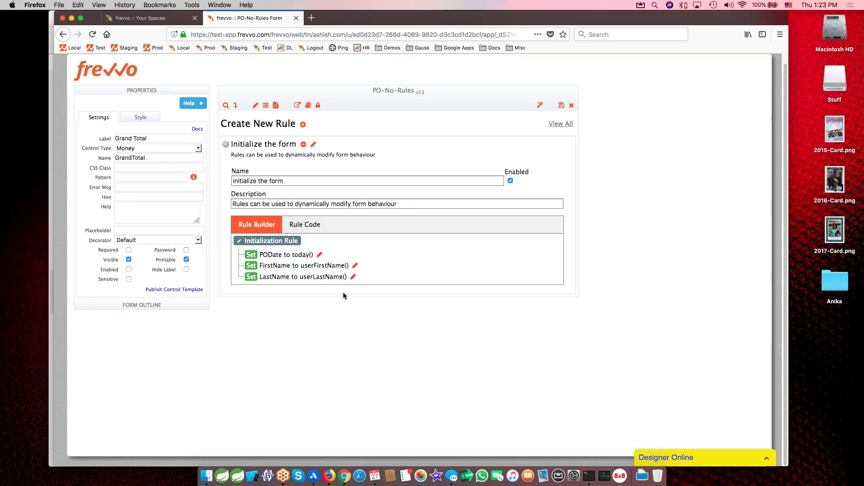
Compare the rule's generated code with its Rule Builder summary, and collapse the "Initialize the form" rule
{"action": "left_click", "coordinate": [305, 227]}
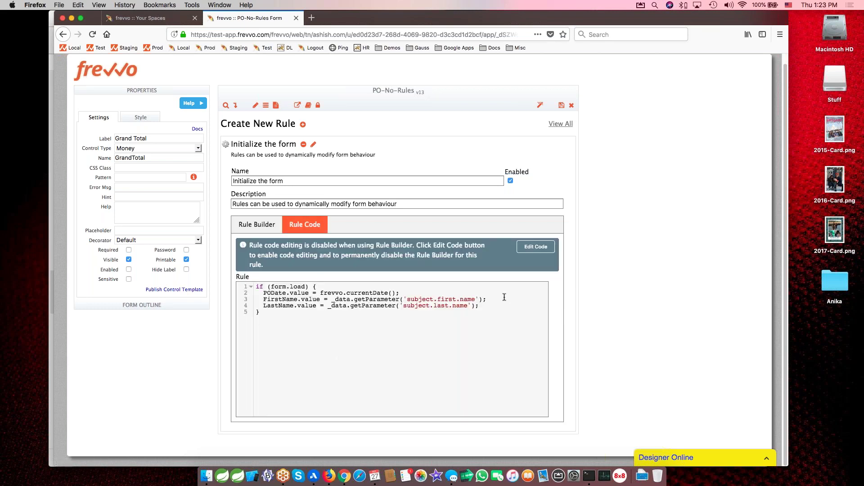
{"action": "left_click", "coordinate": [258, 229]}
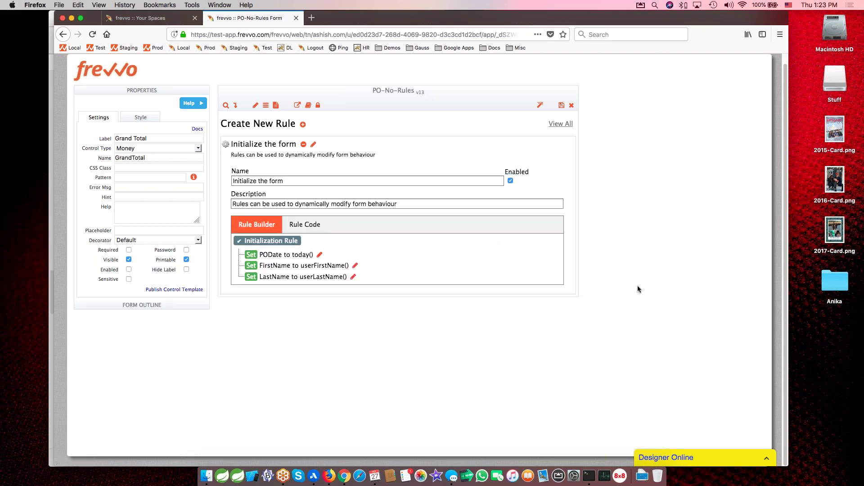
{"action": "left_click", "coordinate": [303, 224]}
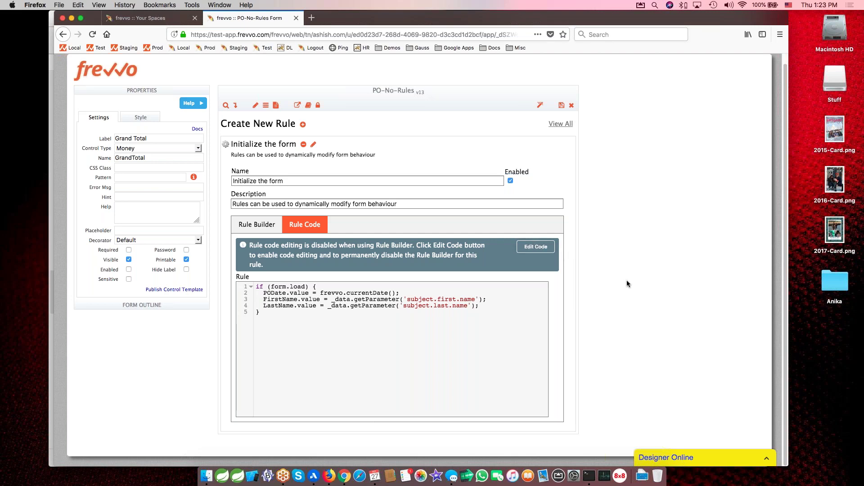
{"action": "left_click", "coordinate": [256, 225]}
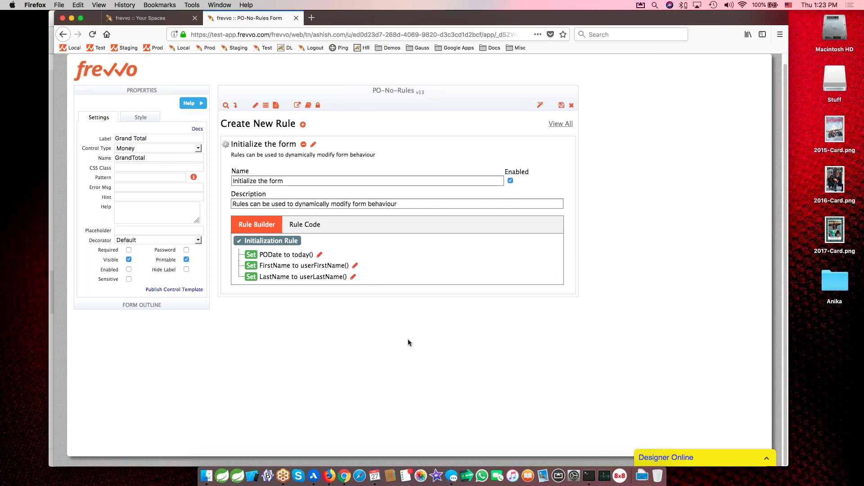
{"action": "left_click", "coordinate": [314, 145]}
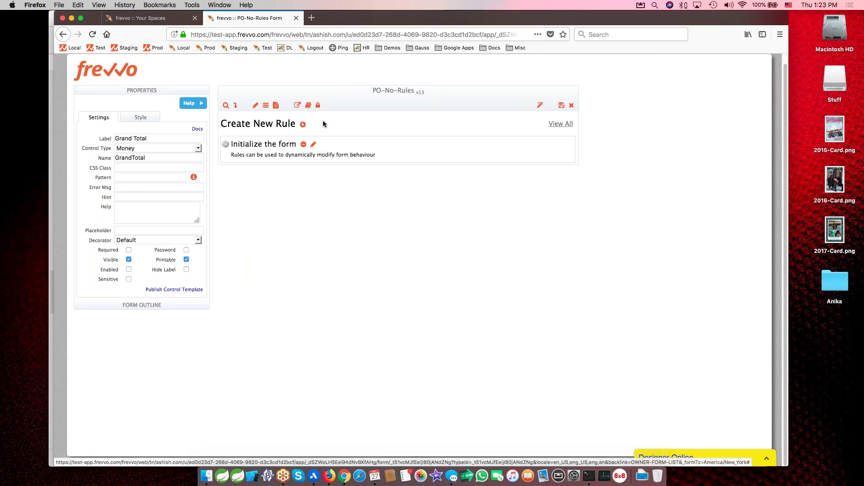
Create a second rule and name it "Calculate Subtotals"
{"action": "left_click", "coordinate": [303, 124]}
{"action": "left_click", "coordinate": [276, 177]}
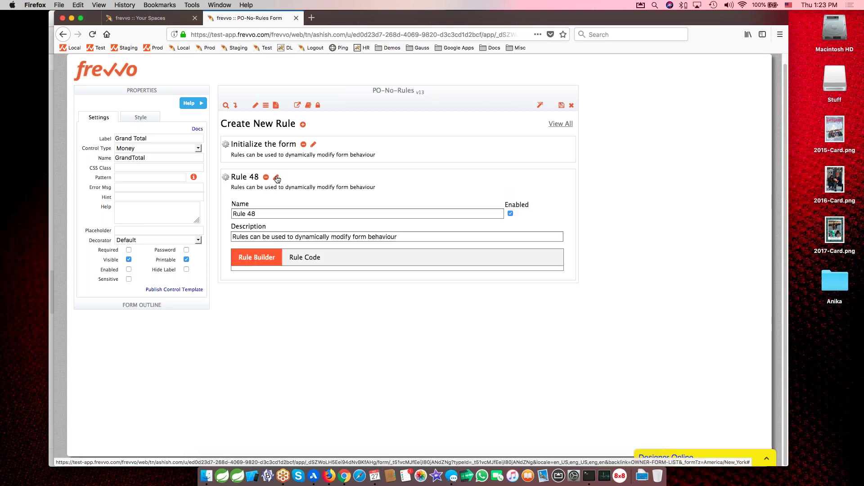
{"action": "triple_click", "coordinate": [272, 214]}
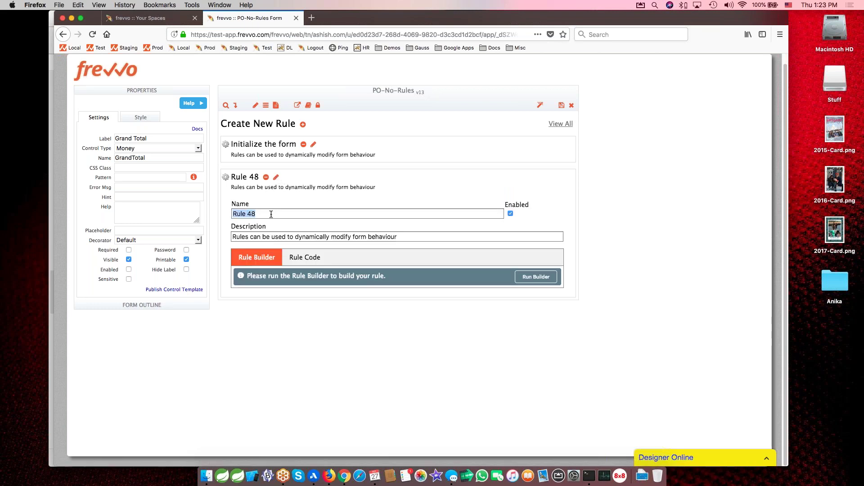
{"action": "type", "text": "Calculate Subtotals"}
{"action": "key", "text": "Tab"}
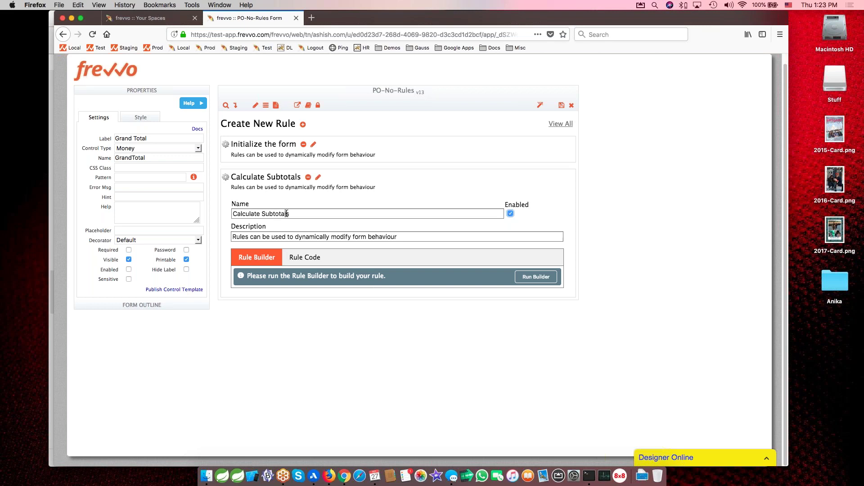
Run the Rule Builder for "Calculate Subtotals" and add the condition that UnitPrice is filled
{"action": "left_click", "coordinate": [532, 281]}
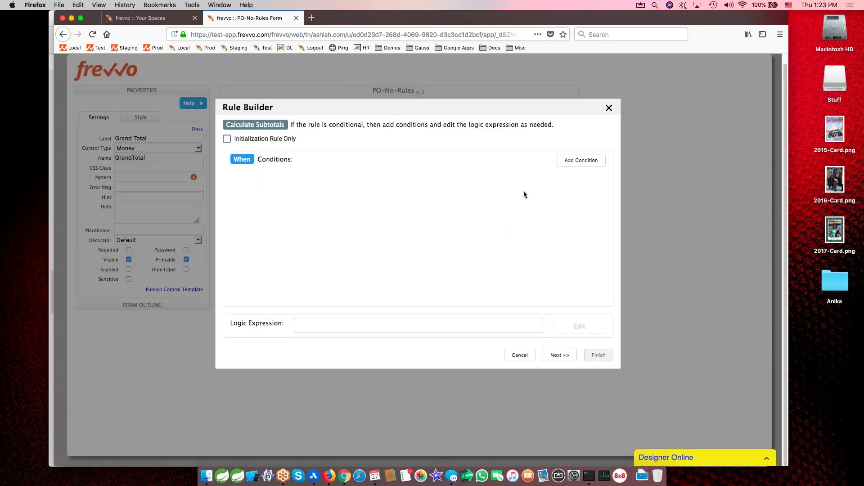
{"action": "left_click", "coordinate": [581, 160]}
{"action": "left_click", "coordinate": [292, 181]}
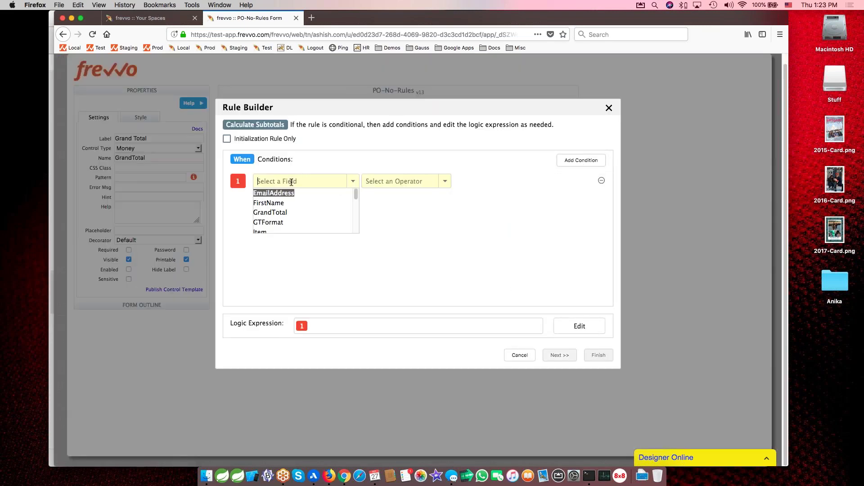
{"action": "type", "text": "Uni"}
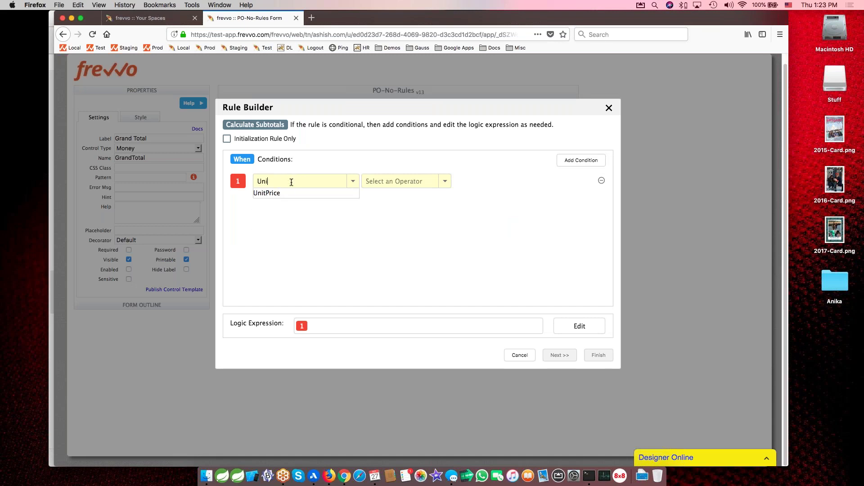
{"action": "key", "text": "Down"}
{"action": "key", "text": "Return"}
{"action": "left_click", "coordinate": [444, 182]}
{"action": "key", "text": "Down"}
{"action": "key", "text": "Down"}
{"action": "key", "text": "Down"}
{"action": "key", "text": "Down"}
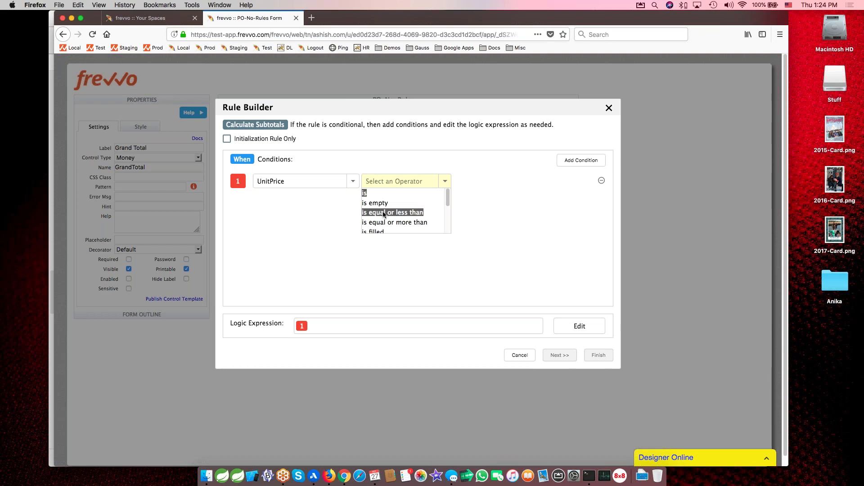
{"action": "key", "text": "Return"}
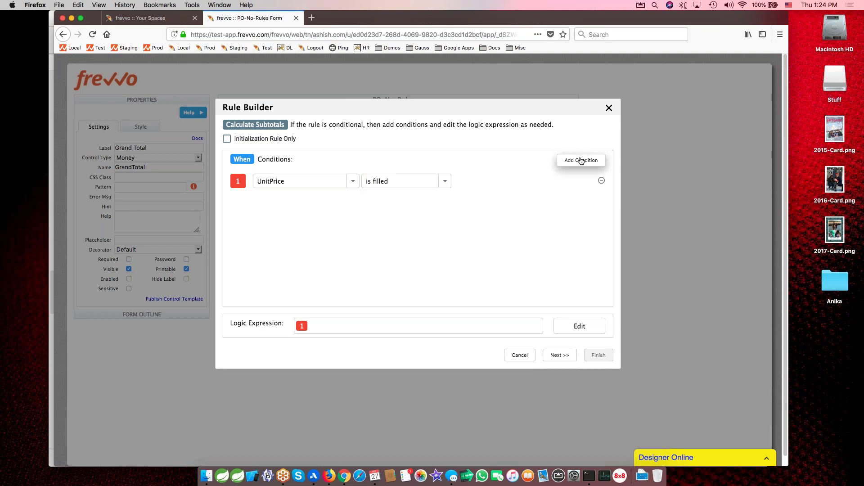
Add a second condition requiring that Qty is filled
{"action": "left_click", "coordinate": [581, 160]}
{"action": "left_click", "coordinate": [288, 201]}
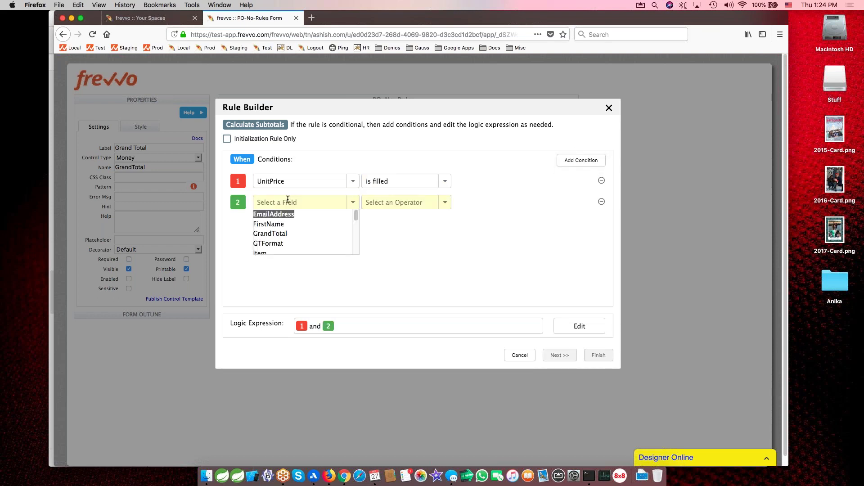
{"action": "type", "text": "Q"}
{"action": "left_click", "coordinate": [278, 212]}
{"action": "left_click", "coordinate": [398, 202]}
{"action": "type", "text": "is"}
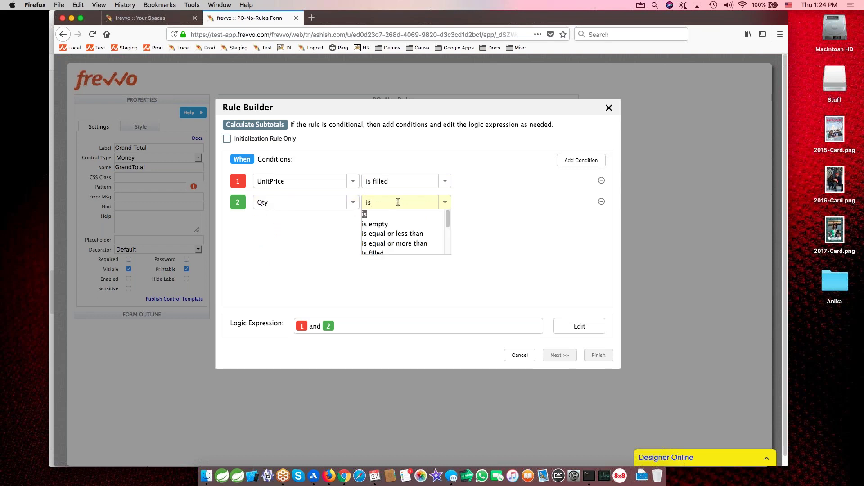
{"action": "type", "text": " fil"}
{"action": "key", "text": "Down"}
{"action": "key", "text": "Return"}
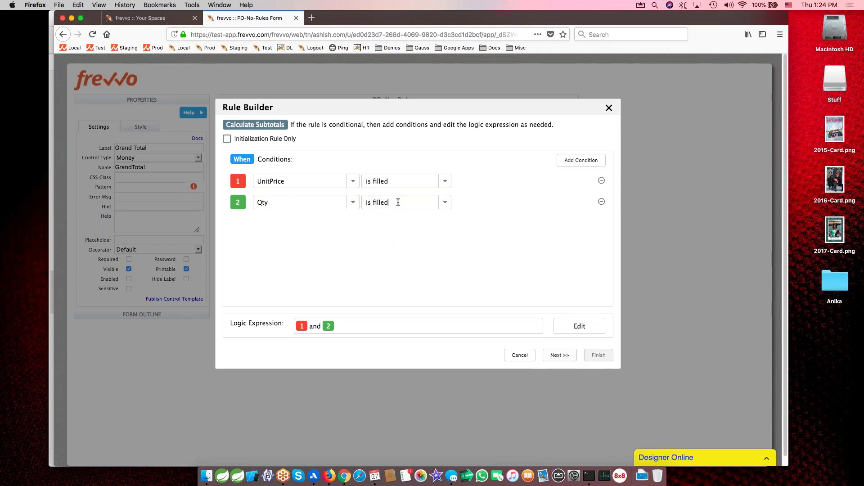
{"action": "key", "text": "Tab"}
Proceed to the rule's true actions and define one that sets Subtotal to the expression Qty * UnitPrice
{"action": "left_click", "coordinate": [558, 355]}
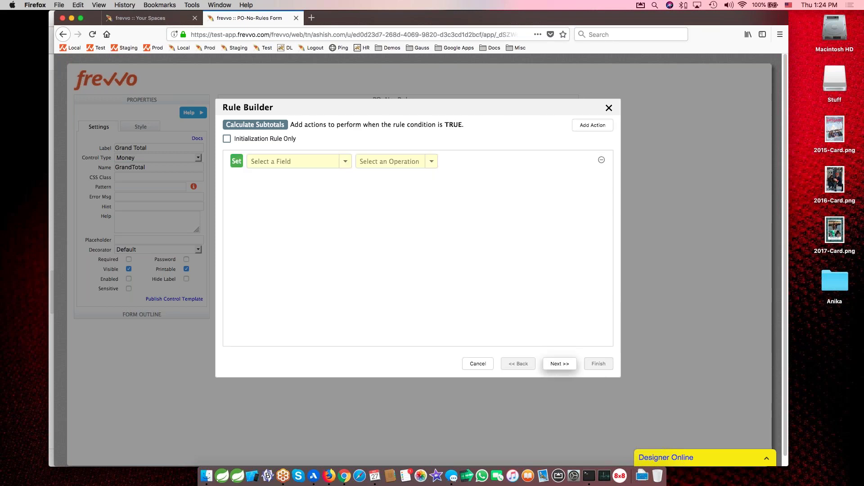
{"action": "left_click", "coordinate": [287, 160]}
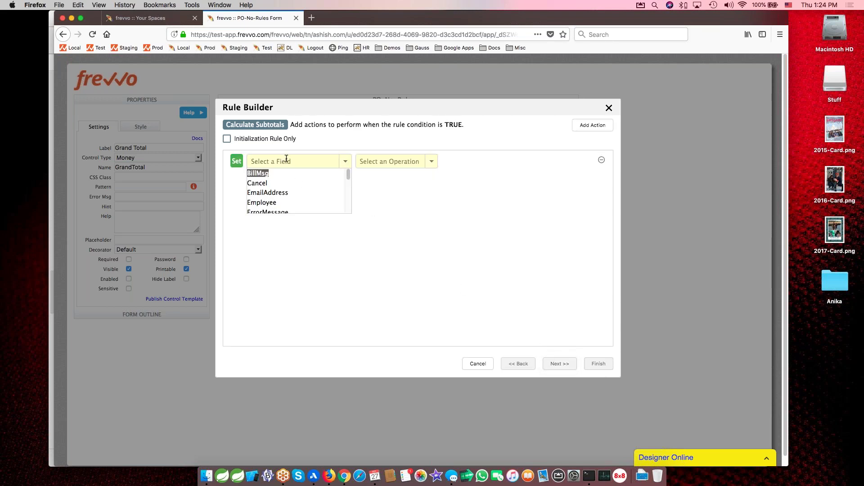
{"action": "type", "text": "Subt"}
{"action": "key", "text": "Down"}
{"action": "key", "text": "Return"}
{"action": "left_click", "coordinate": [431, 162]}
{"action": "left_click", "coordinate": [368, 184]}
{"action": "left_click", "coordinate": [486, 162]}
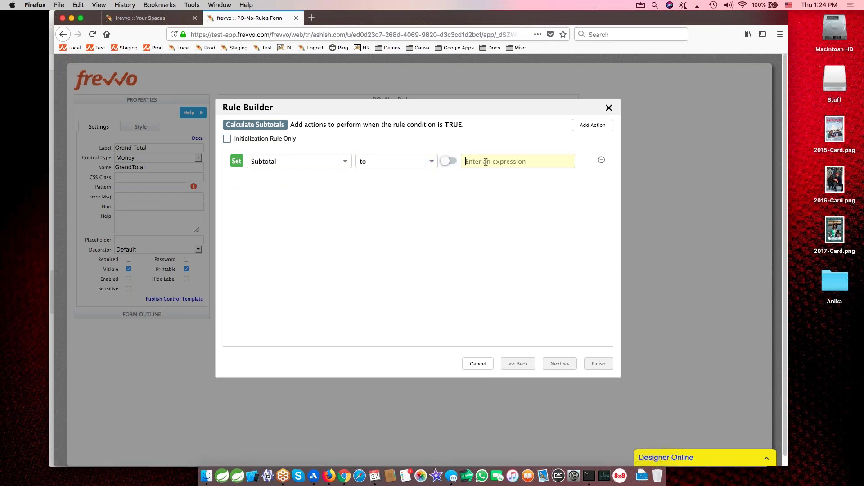
{"action": "type", "text": "Qty"}
{"action": "key", "text": "Return"}
{"action": "type", "text": "* UnitPrice"}
{"action": "key", "text": "Return"}
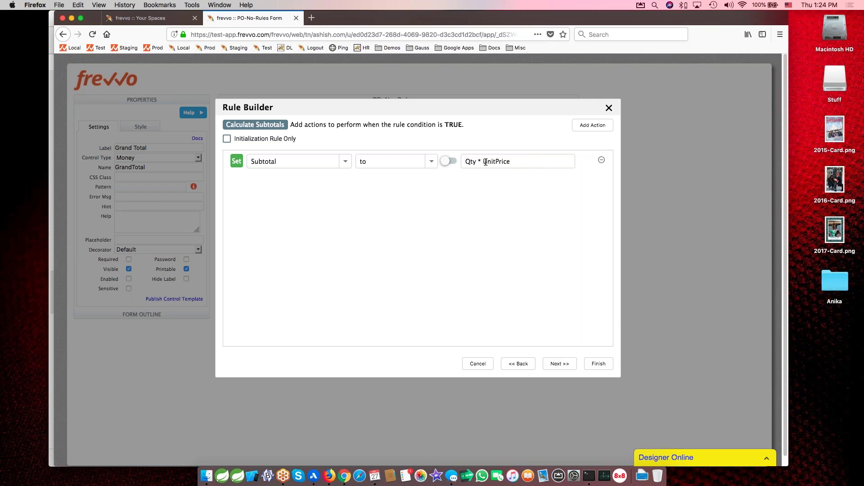
Finish building the subtotal rule and compare its generated code with the Rule Builder summary
{"action": "left_click", "coordinate": [597, 364]}
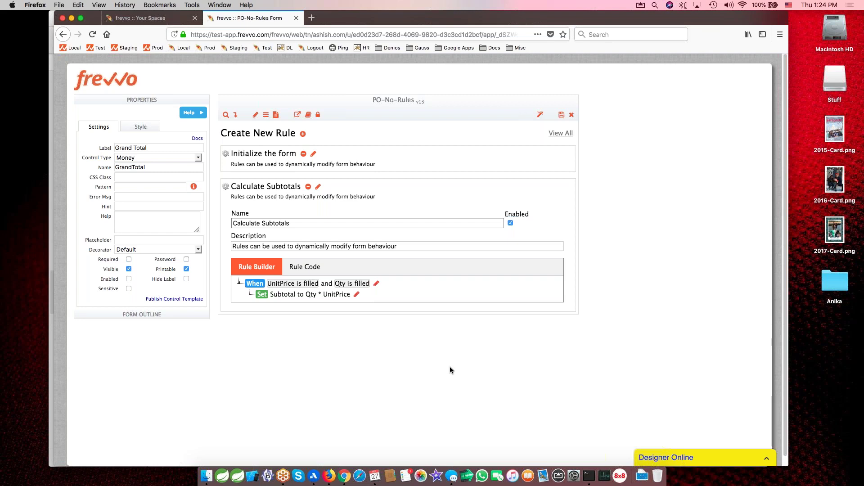
{"action": "left_click", "coordinate": [298, 269]}
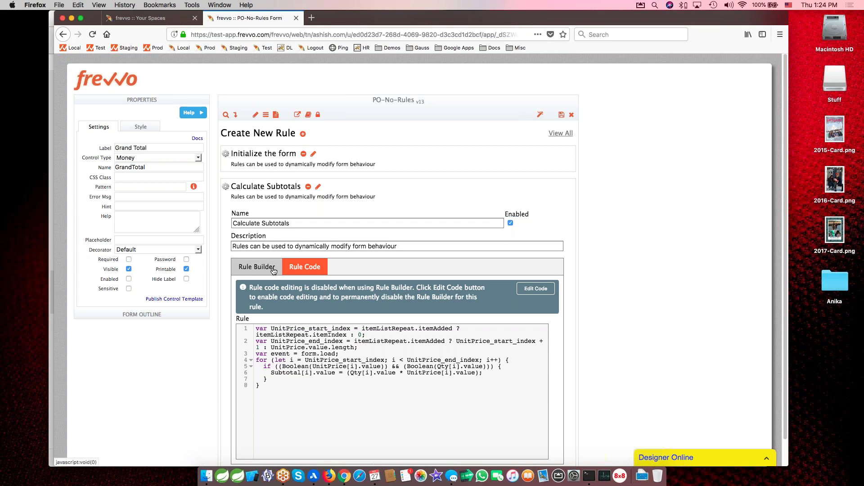
{"action": "left_click", "coordinate": [251, 272]}
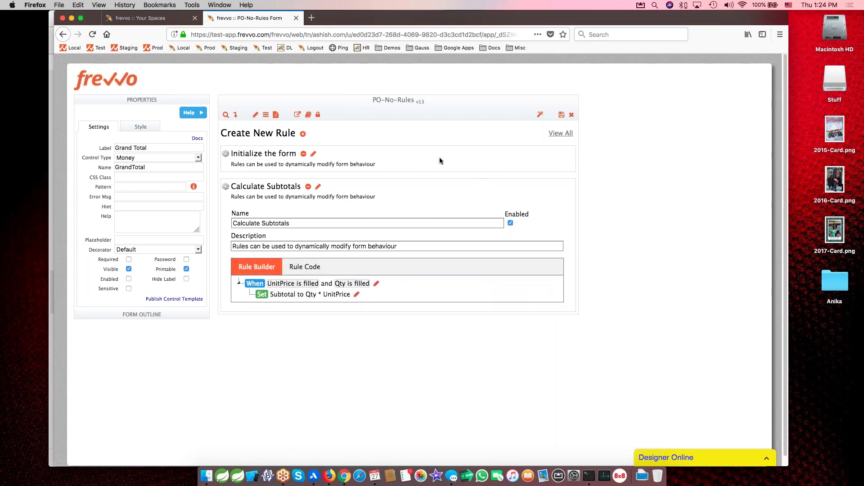
Create a third rule and name it "Grand Total"
{"action": "left_click", "coordinate": [302, 134]}
{"action": "triple_click", "coordinate": [279, 363]}
{"action": "type", "text": "Grand Total"}
{"action": "key", "text": "Tab"}
Build the "Grand Total" rule without conditions so that it sets GrandTotal to sum(Subtotal)
{"action": "left_click", "coordinate": [531, 426]}
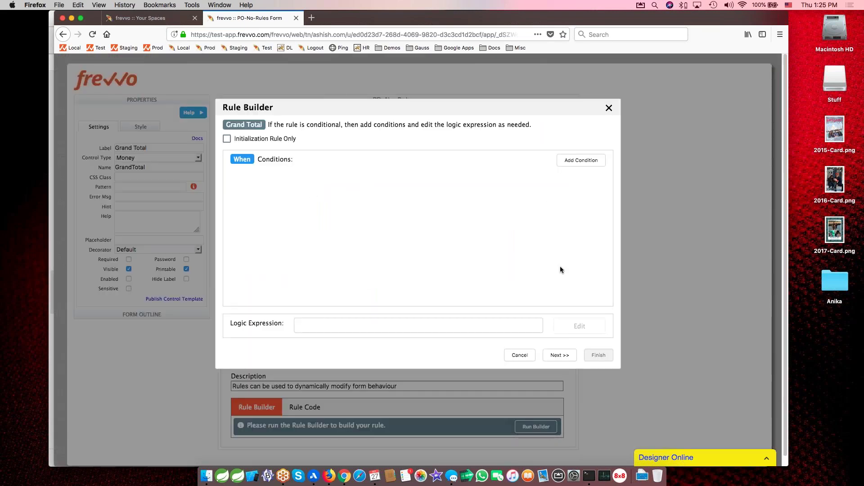
{"action": "left_click", "coordinate": [560, 356]}
{"action": "left_click", "coordinate": [291, 160]}
{"action": "type", "text": "Gra"}
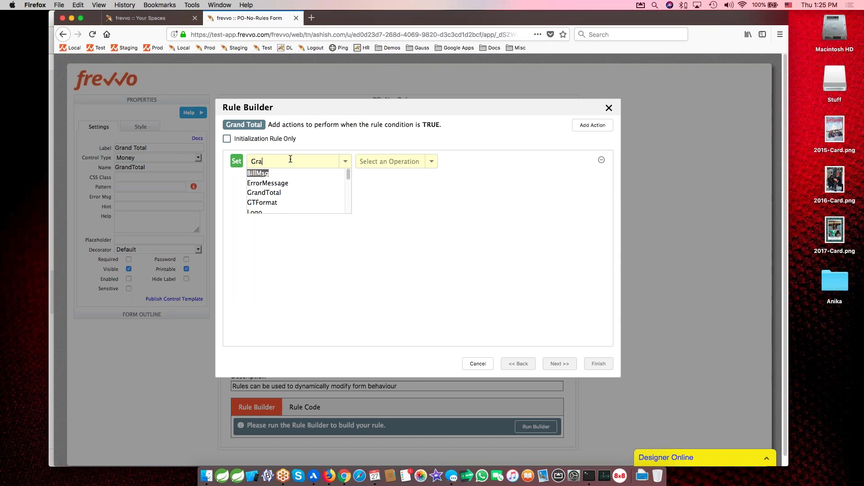
{"action": "left_click", "coordinate": [279, 173]}
{"action": "left_click", "coordinate": [399, 161]}
{"action": "left_click", "coordinate": [368, 173]}
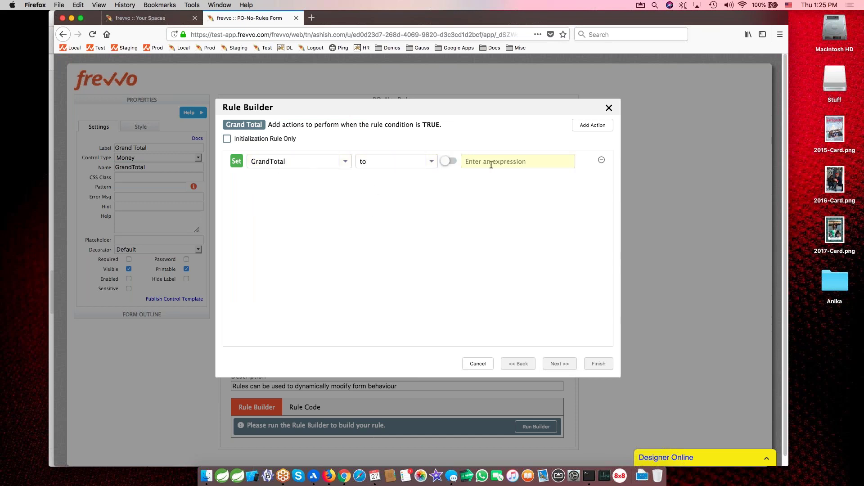
{"action": "type", "text": "sum"}
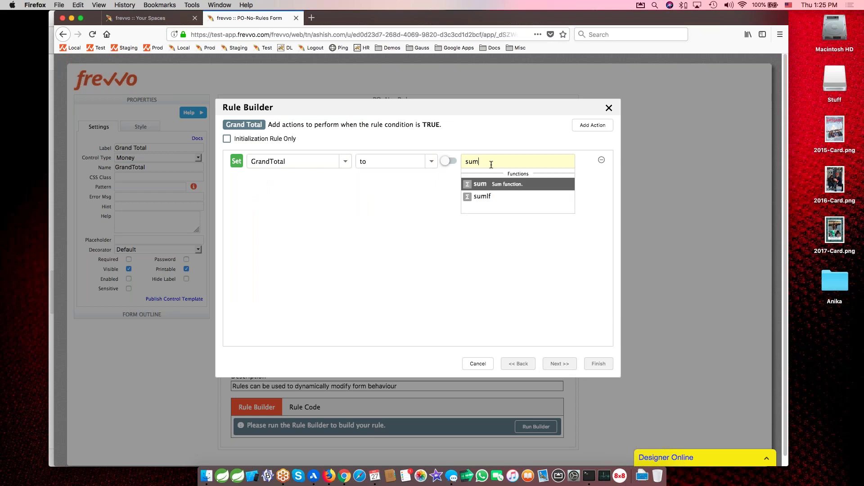
{"action": "type", "text": "(Sub"}
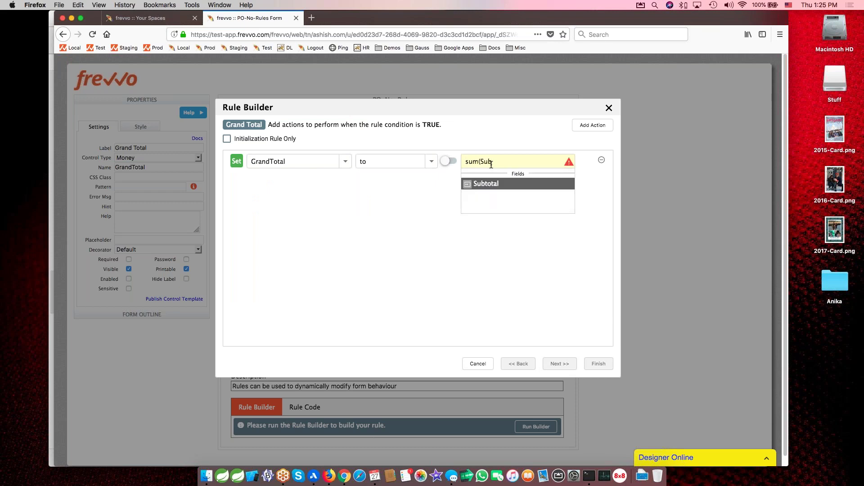
{"action": "type", "text": "total)"}
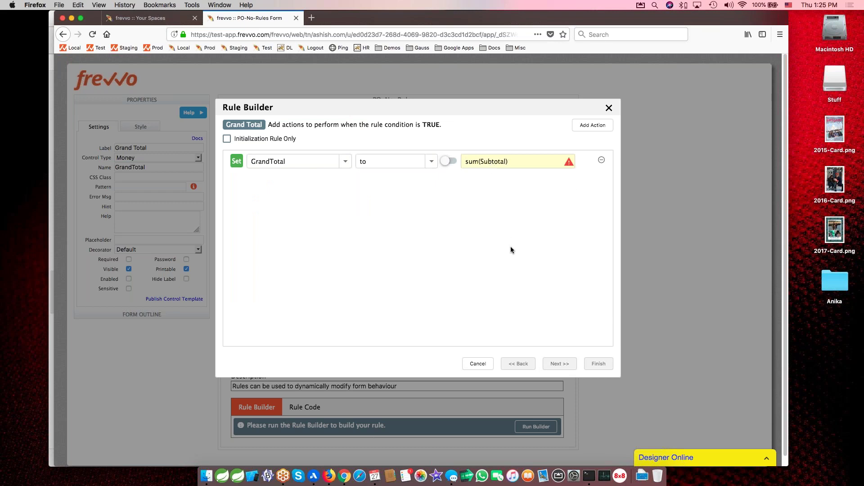
{"action": "left_click", "coordinate": [595, 364]}
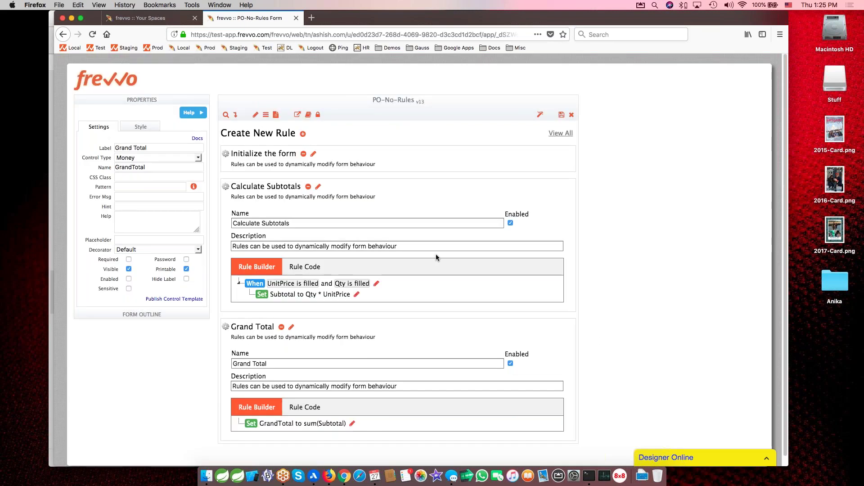
Collapse the "Calculate Subtotals" and "Grand Total" rules and return to the list of forms
{"action": "left_click", "coordinate": [318, 186]}
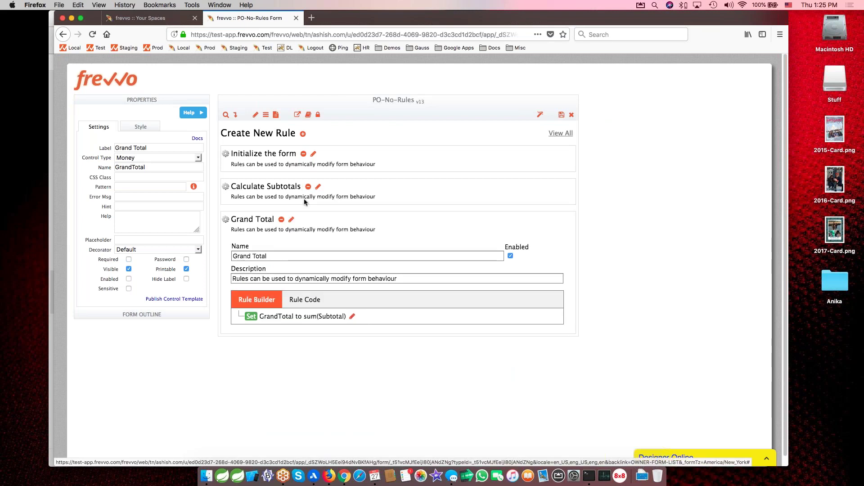
{"action": "left_click", "coordinate": [292, 219]}
{"action": "left_click", "coordinate": [477, 106]}
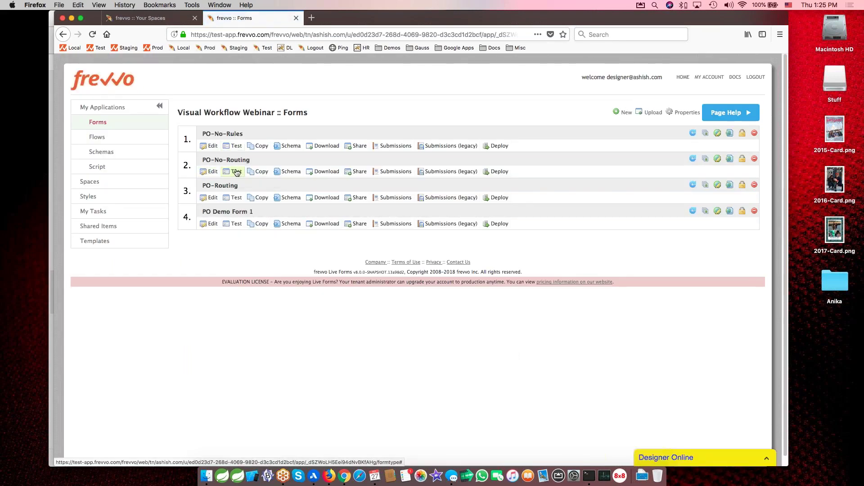
Open the PO-No-Routing form in test mode, enlarge its window and check the prefilled fields above the order table
{"action": "left_click", "coordinate": [237, 173]}
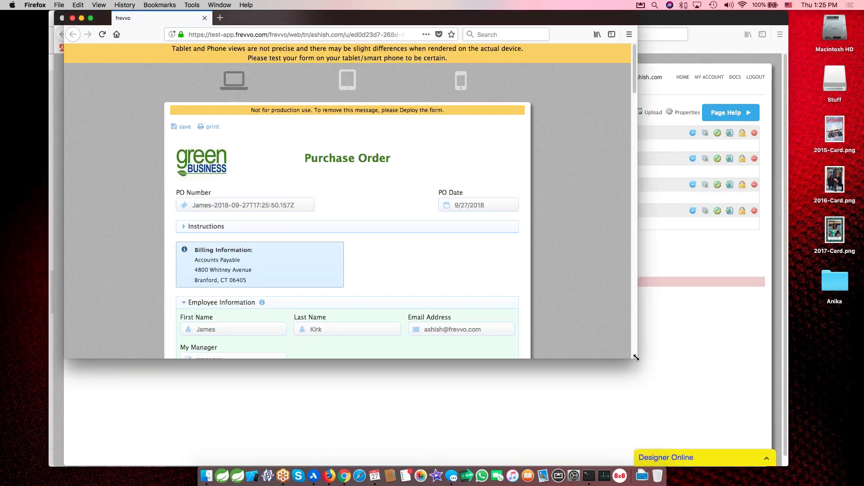
{"action": "left_click_drag", "start_coordinate": [636, 357], "coordinate": [687, 409]}
{"action": "scroll", "coordinate": [397, 279], "scroll_direction": "down", "scroll_amount": 3}
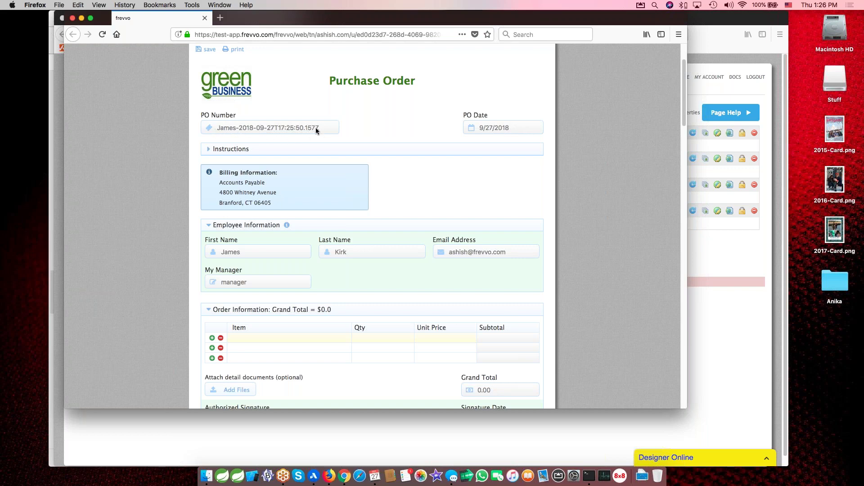
{"action": "scroll", "coordinate": [306, 188], "scroll_direction": "down", "scroll_amount": 5}
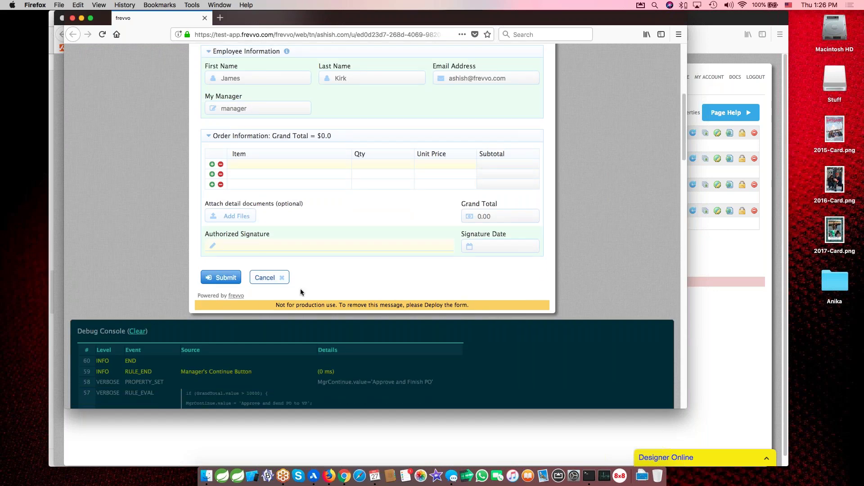
Fill the first order row with item "Red widgests", quantity 11 and unit price 100
{"action": "type", "text": "Red widgest"}
{"action": "type", "text": "s"}
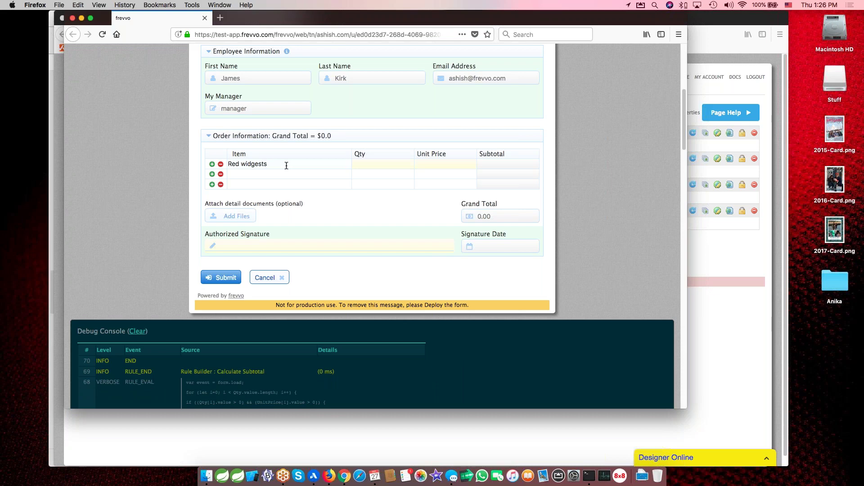
{"action": "type", "text": "11"}
{"action": "key", "text": "Tab"}
{"action": "type", "text": "100"}
{"action": "key", "text": "Tab"}
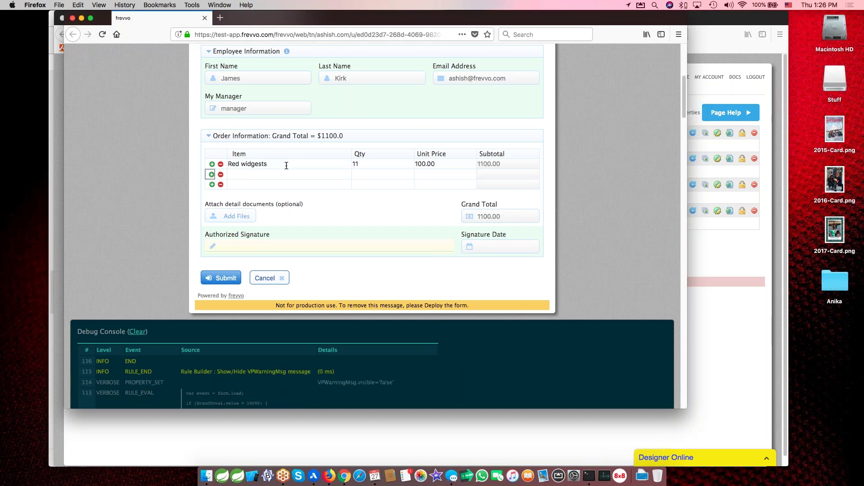
Fill the second order row with item "blue widgets", quantity 121 and unit price 13.71
{"action": "left_click", "coordinate": [276, 175]}
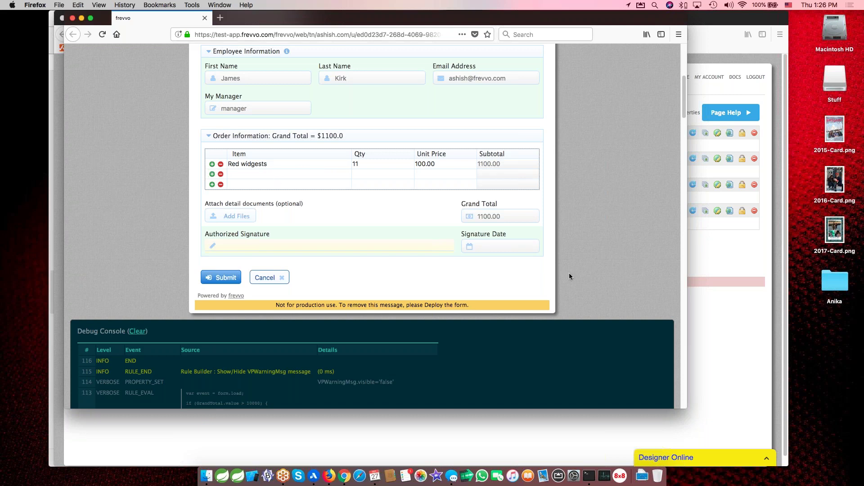
{"action": "left_click", "coordinate": [266, 176]}
{"action": "type", "text": "blue"}
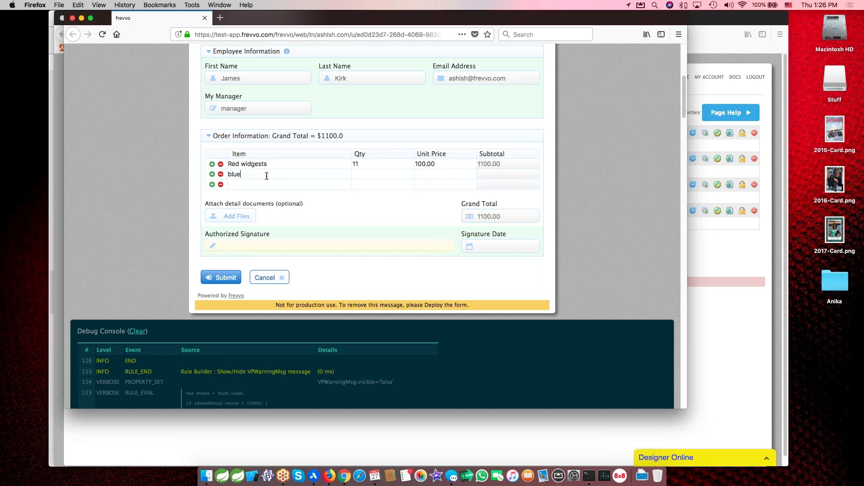
{"action": "type", "text": " widgets121"}
{"action": "key", "text": "Tab"}
{"action": "type", "text": "13.71"}
{"action": "key", "text": "Tab"}
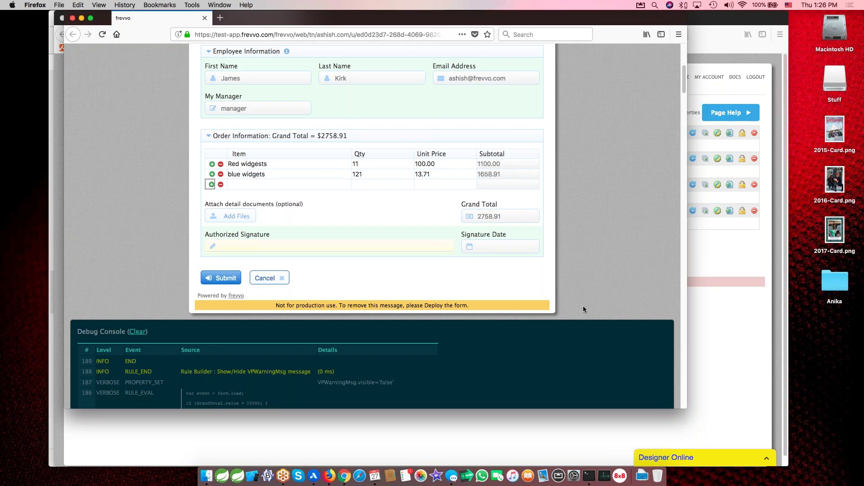
Examine the Debug Console's rule execution log and return to the Purchase Order header
{"action": "scroll", "coordinate": [584, 311], "scroll_direction": "down", "scroll_amount": 3}
{"action": "scroll", "coordinate": [585, 311], "scroll_direction": "down", "scroll_amount": 9}
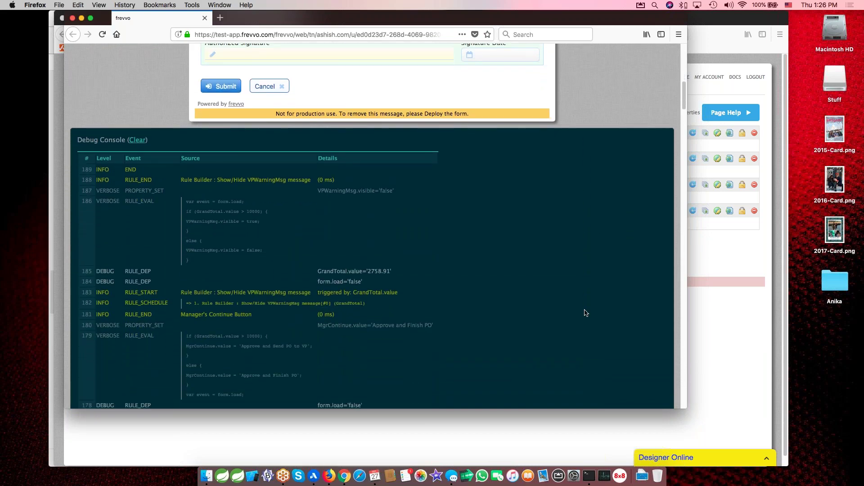
{"action": "scroll", "coordinate": [586, 313], "scroll_direction": "down", "scroll_amount": 15}
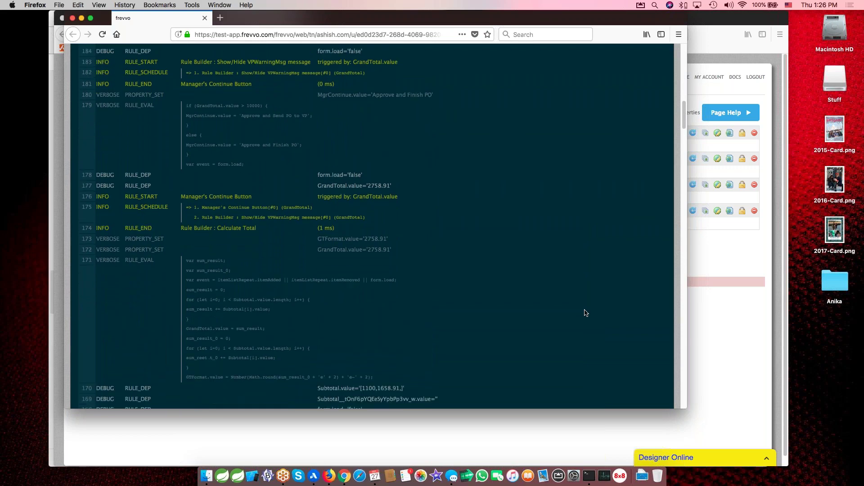
{"action": "scroll", "coordinate": [585, 311], "scroll_direction": "down", "scroll_amount": 6}
{"action": "scroll", "coordinate": [548, 252], "scroll_direction": "up", "scroll_amount": 14}
{"action": "scroll", "coordinate": [548, 251], "scroll_direction": "up", "scroll_amount": 20}
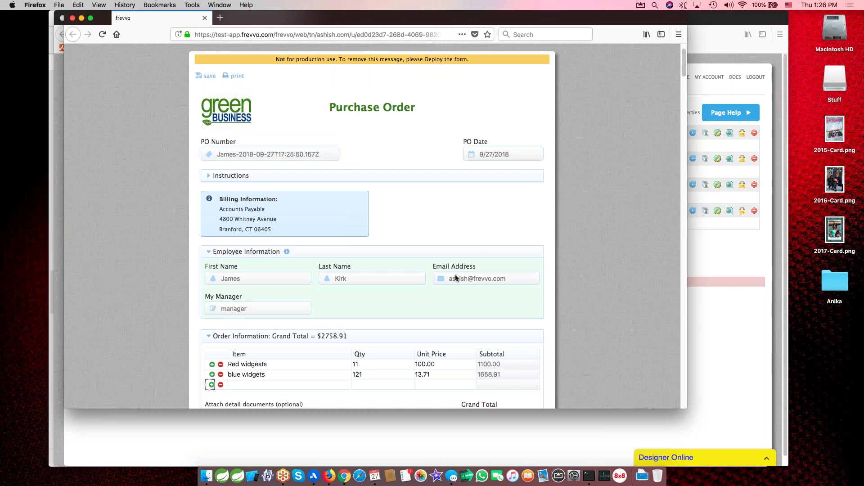
Examine the Debug Console entries for the Calculate Total and Calculate Subtotal rules, including the subtotal values set for each order row
{"action": "scroll", "coordinate": [592, 331], "scroll_direction": "down", "scroll_amount": 10}
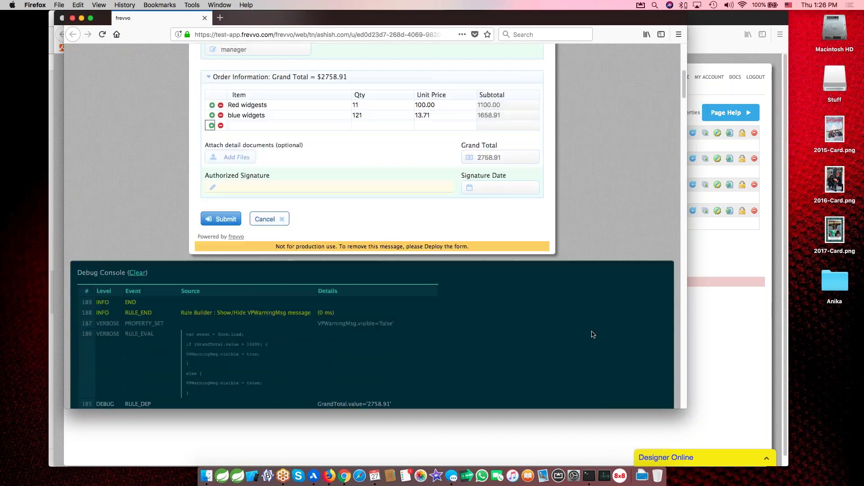
{"action": "scroll", "coordinate": [592, 334], "scroll_direction": "down", "scroll_amount": 3}
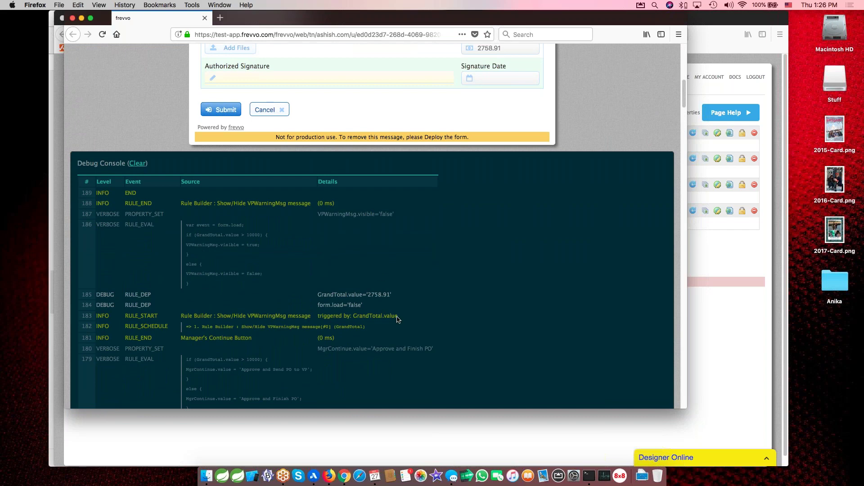
{"action": "scroll", "coordinate": [397, 319], "scroll_direction": "down", "scroll_amount": 4}
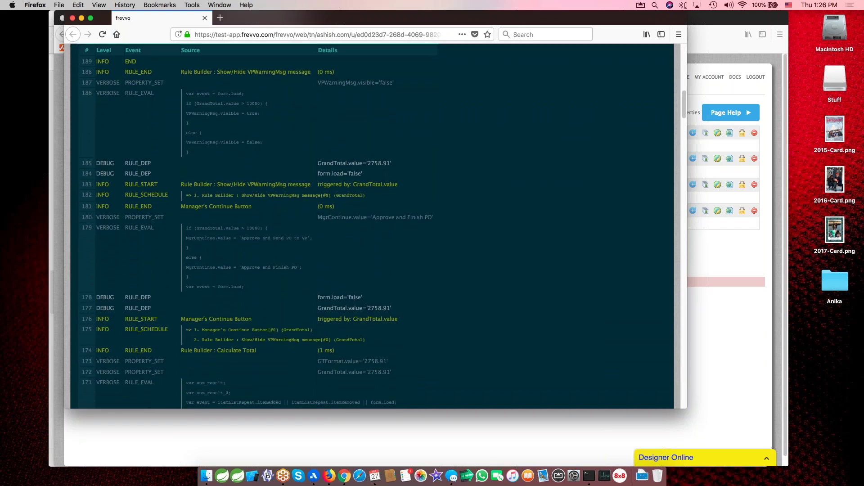
{"action": "scroll", "coordinate": [426, 318], "scroll_direction": "down", "scroll_amount": 6}
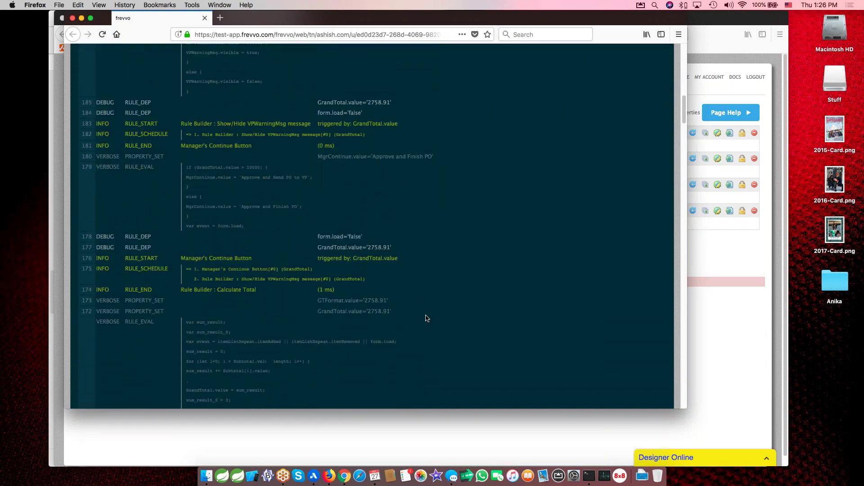
{"action": "scroll", "coordinate": [426, 318], "scroll_direction": "down", "scroll_amount": 7}
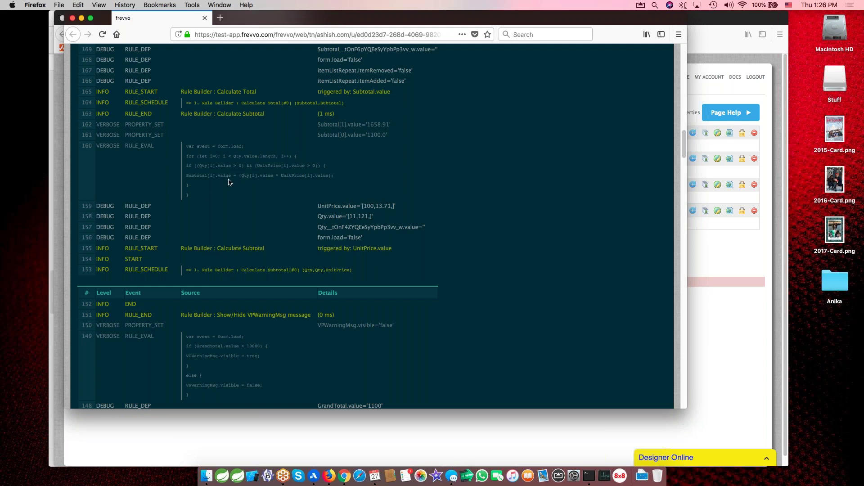
{"action": "scroll", "coordinate": [230, 181], "scroll_direction": "up", "scroll_amount": 3}
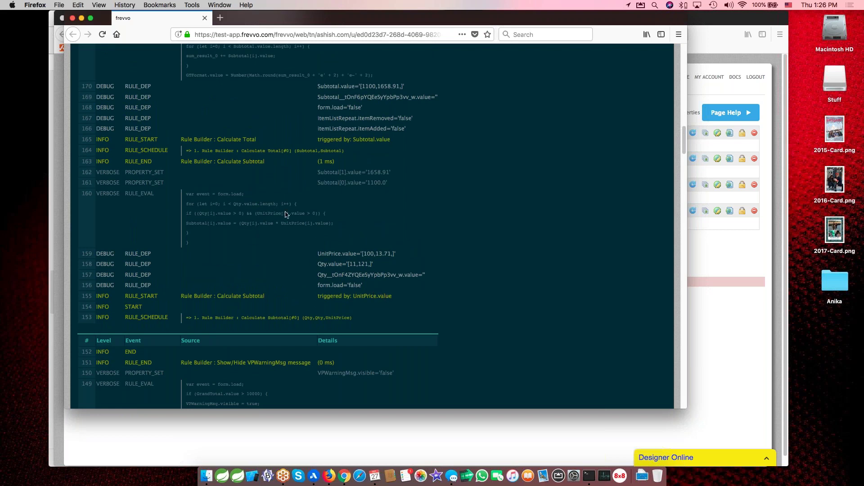
{"action": "scroll", "coordinate": [342, 216], "scroll_direction": "up", "scroll_amount": 5}
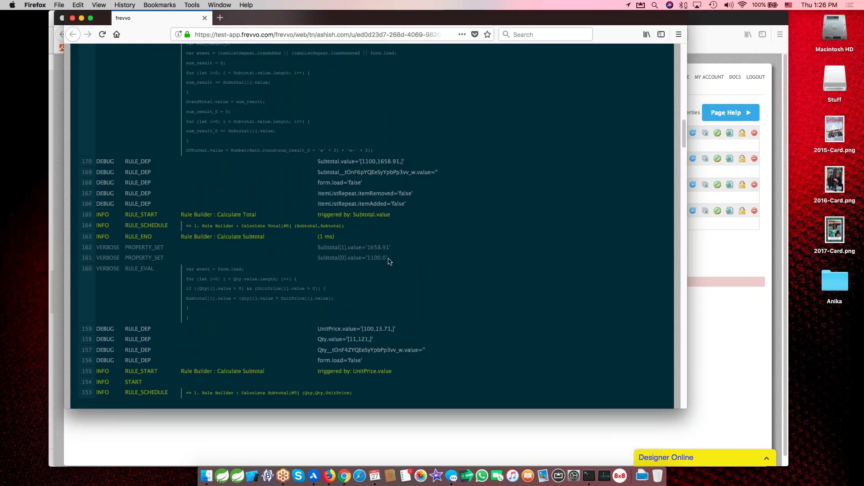
{"action": "left_click_drag", "start_coordinate": [398, 266], "coordinate": [385, 238]}
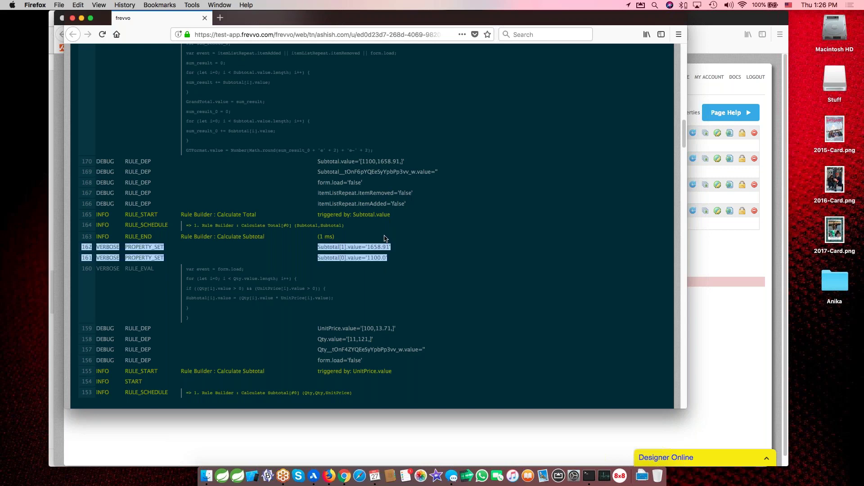
{"action": "left_click", "coordinate": [479, 301]}
{"action": "scroll", "coordinate": [479, 302], "scroll_direction": "up", "scroll_amount": 10}
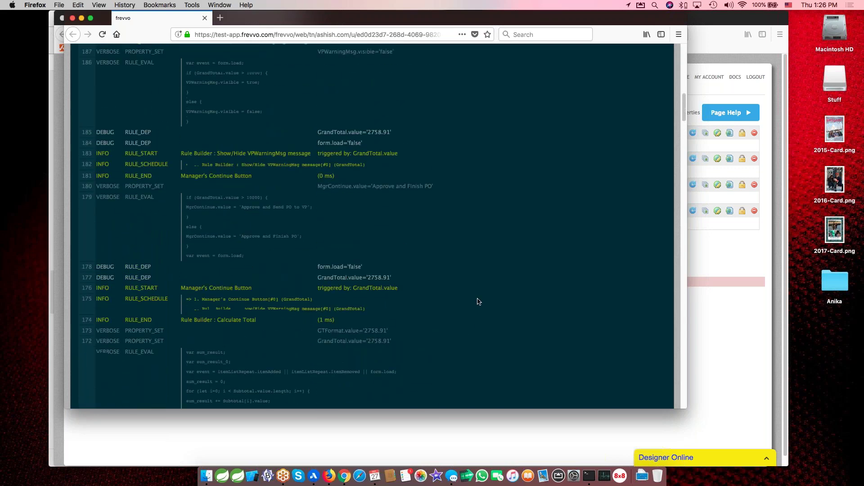
{"action": "scroll", "coordinate": [479, 301], "scroll_direction": "up", "scroll_amount": 10}
{"action": "scroll", "coordinate": [284, 211], "scroll_direction": "up", "scroll_amount": 10}
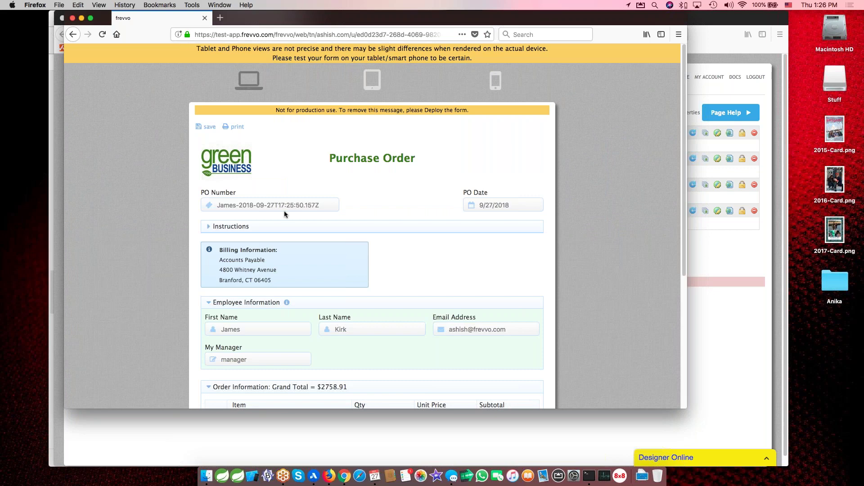
Fill the third order row with item "green widgets", quantity 114 and unit price 17.11
{"action": "scroll", "coordinate": [374, 333], "scroll_direction": "down", "scroll_amount": 5}
{"action": "left_click", "coordinate": [254, 244]}
{"action": "type", "text": "green widget"}
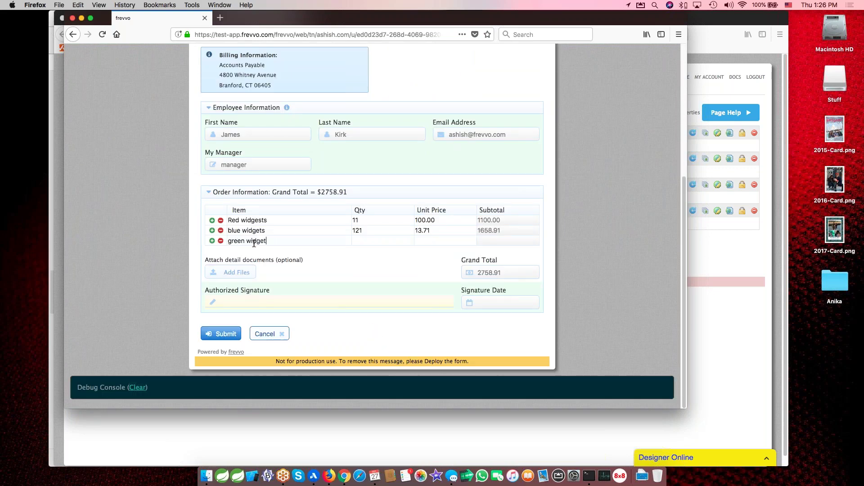
{"action": "type", "text": "114"}
{"action": "key", "text": "Tab"}
{"action": "type", "text": "17.11"}
{"action": "key", "text": "Tab"}
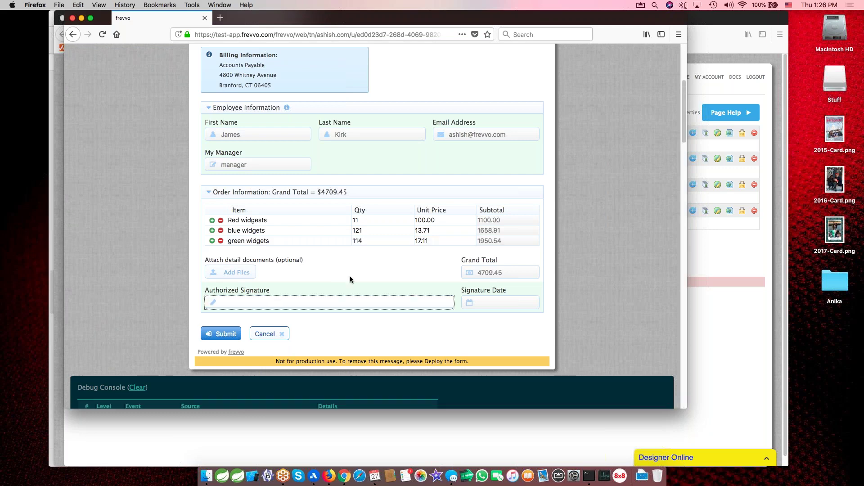
Check the latest Debug Console entries and add a freehand signature to the Authorized Signature field
{"action": "scroll", "coordinate": [350, 276], "scroll_direction": "down", "scroll_amount": 10}
{"action": "scroll", "coordinate": [351, 279], "scroll_direction": "down", "scroll_amount": 10}
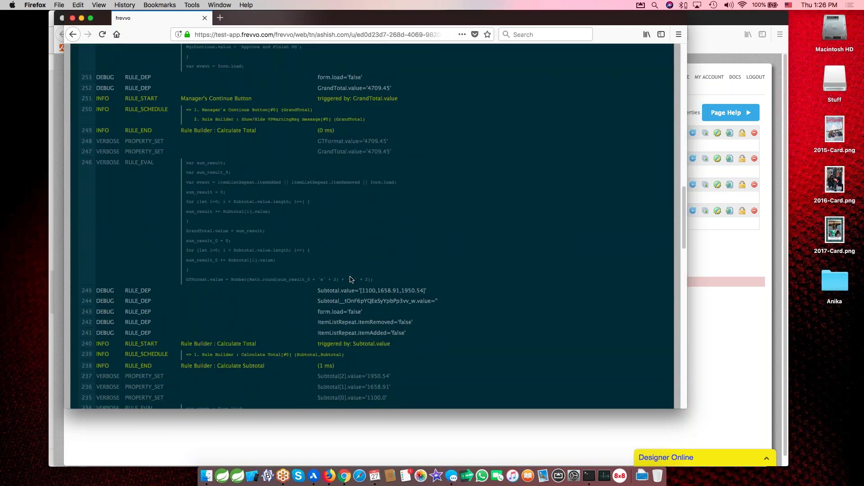
{"action": "scroll", "coordinate": [351, 279], "scroll_direction": "up", "scroll_amount": 15}
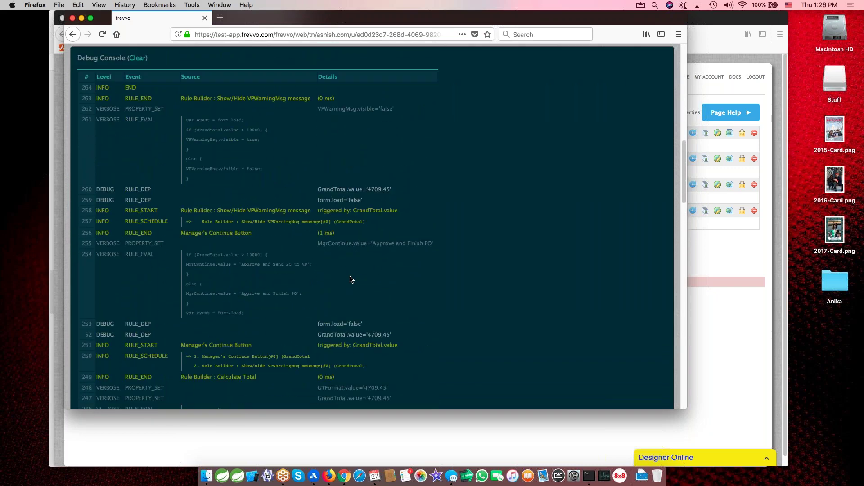
{"action": "scroll", "coordinate": [351, 280], "scroll_direction": "down", "scroll_amount": 5}
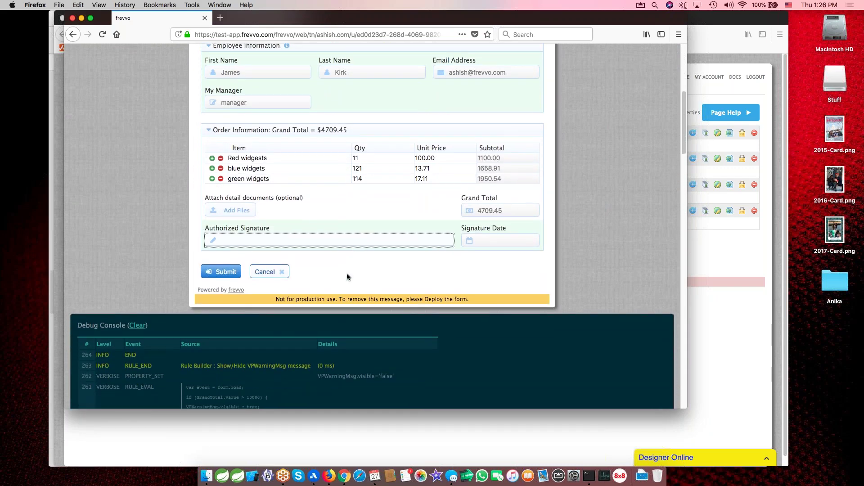
{"action": "left_click", "coordinate": [239, 244]}
{"action": "left_click_drag", "start_coordinate": [251, 151], "coordinate": [382, 149]}
{"action": "left_click", "coordinate": [445, 211]}
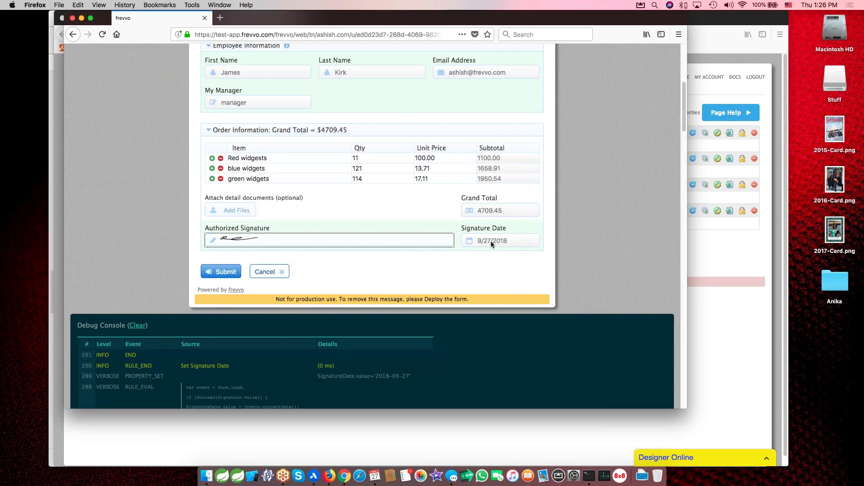
{"action": "left_click", "coordinate": [585, 249]}
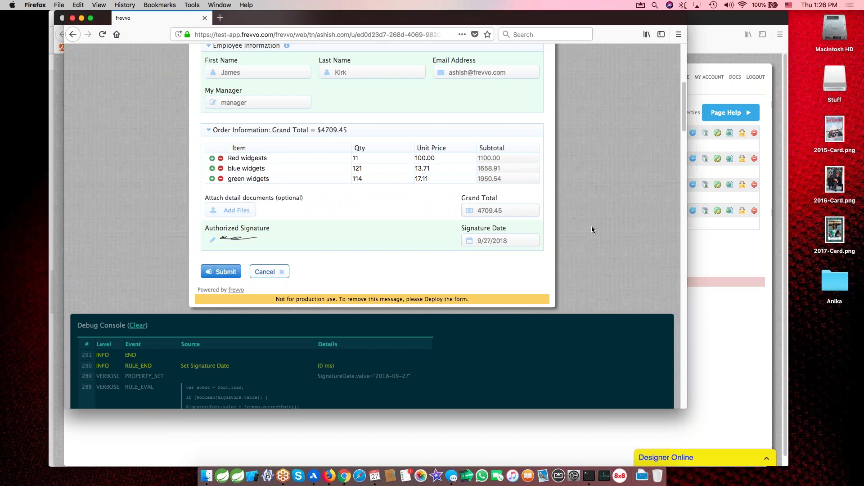
Set the green widgets quantity to 1140 to test the form with a grand total above $10,000
{"action": "scroll", "coordinate": [591, 230], "scroll_direction": "up", "scroll_amount": 10}
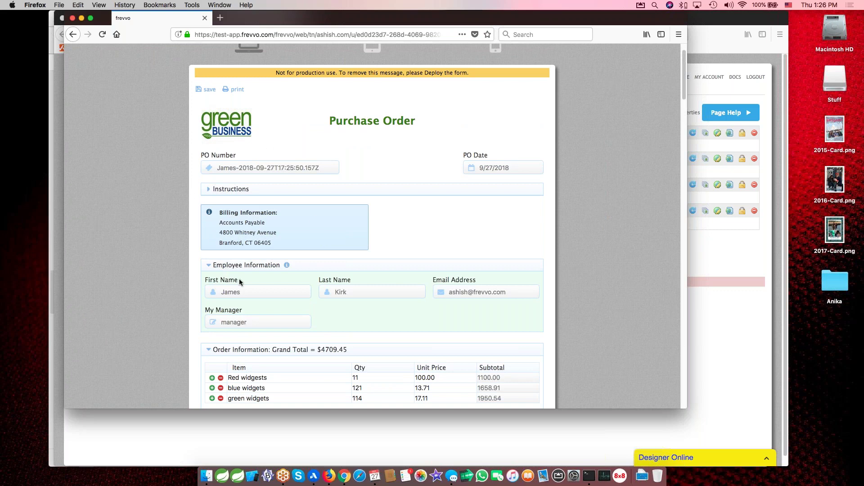
{"action": "scroll", "coordinate": [239, 279], "scroll_direction": "down", "scroll_amount": 2}
{"action": "scroll", "coordinate": [239, 279], "scroll_direction": "down", "scroll_amount": 6}
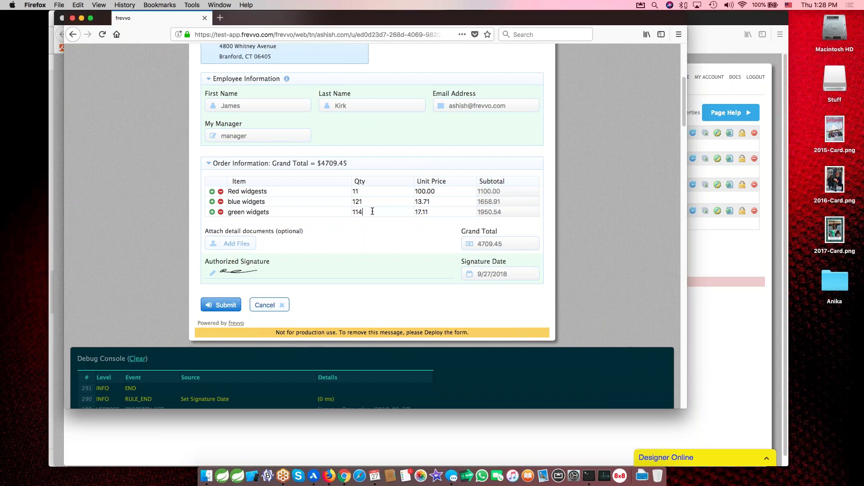
{"action": "type", "text": "0"}
{"action": "key", "text": "Tab"}
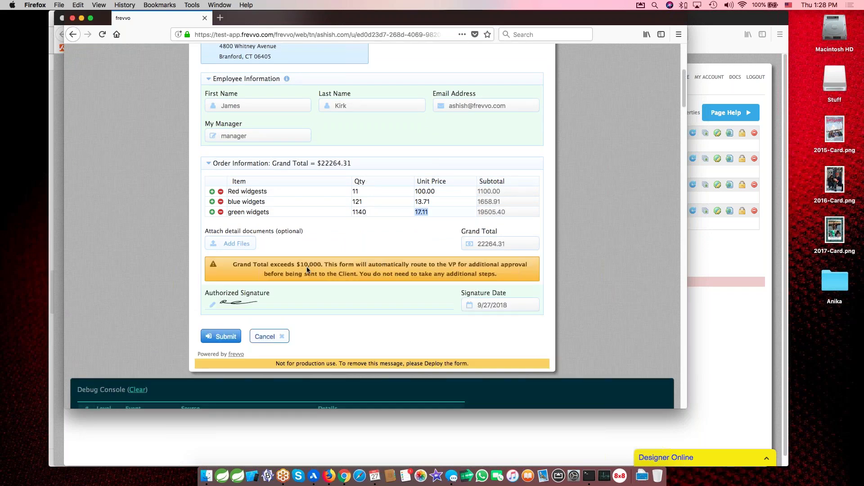
{"action": "left_click", "coordinate": [595, 287]}
Close the form's test window and create a new flow in the Visual Workflow Webinar application
{"action": "left_click", "coordinate": [73, 18]}
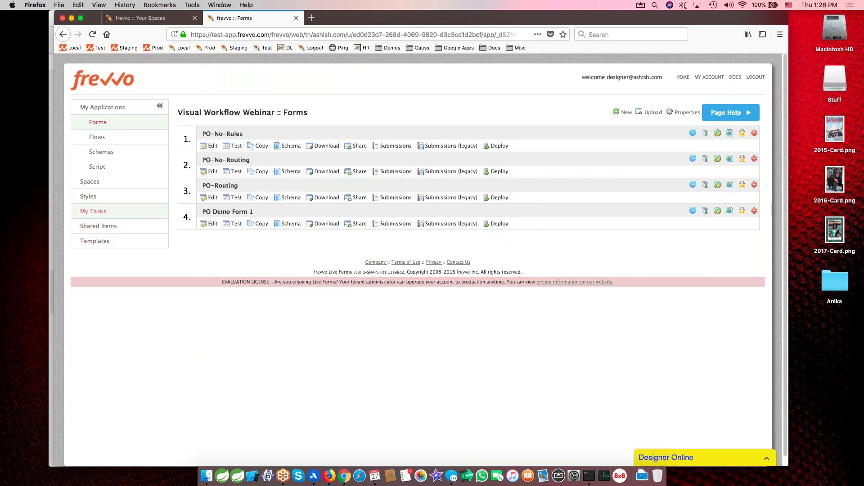
{"action": "left_click", "coordinate": [100, 140]}
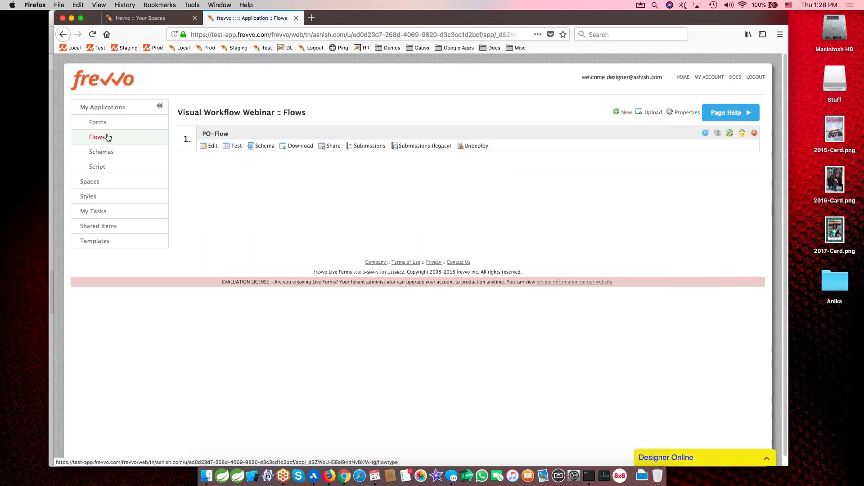
{"action": "left_click", "coordinate": [619, 112]}
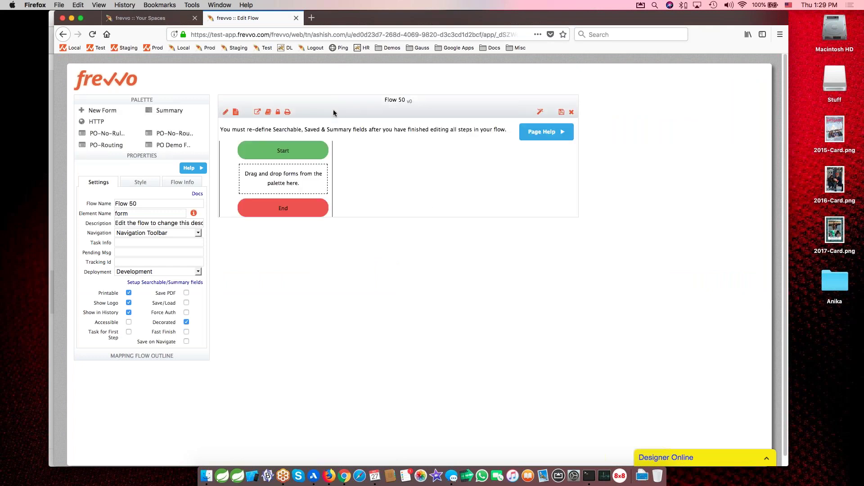
Name the new flow "PO Demo Flow 1"
{"action": "left_click", "coordinate": [143, 201]}
{"action": "type", "text": "PO De"}
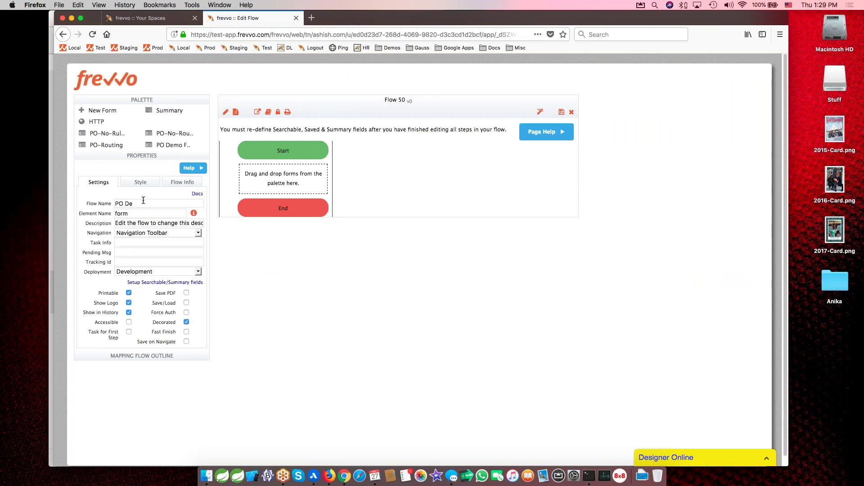
{"action": "type", "text": "mo Flow 1"}
{"action": "key", "text": "Tab"}
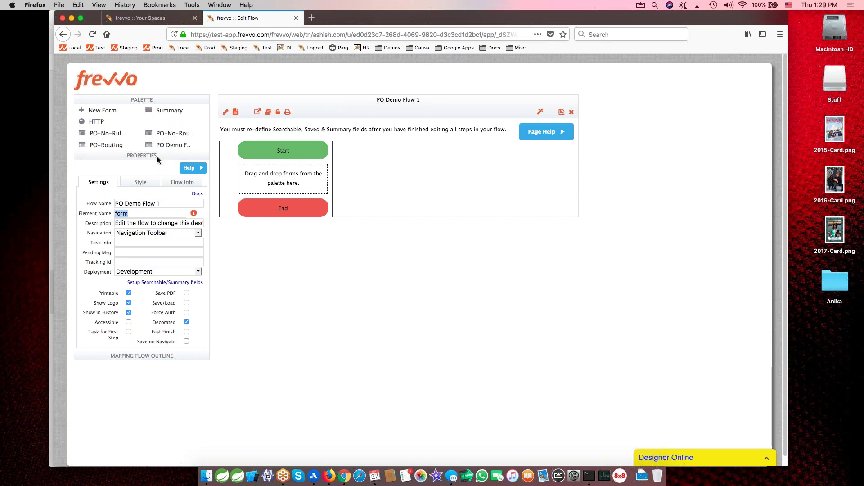
Add the PO-No-Routing form as the flow's first step and create a linked copy of it
{"action": "left_click_drag", "start_coordinate": [149, 133], "coordinate": [284, 178]}
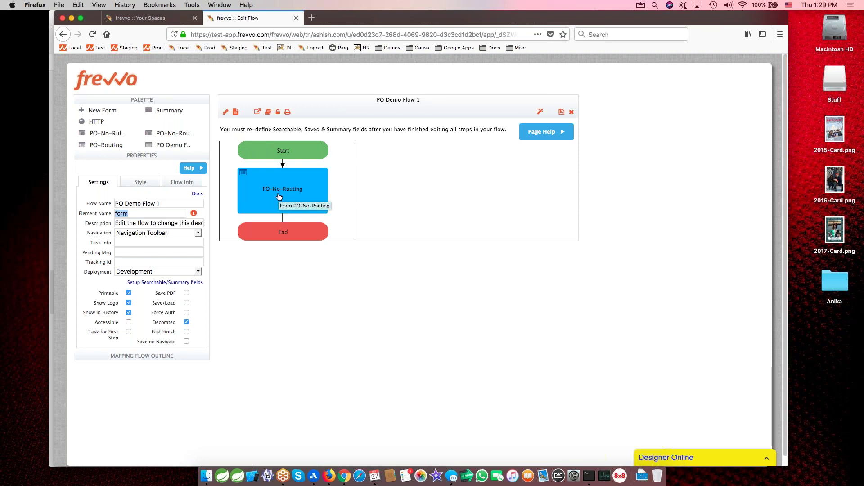
{"action": "left_click", "coordinate": [289, 199]}
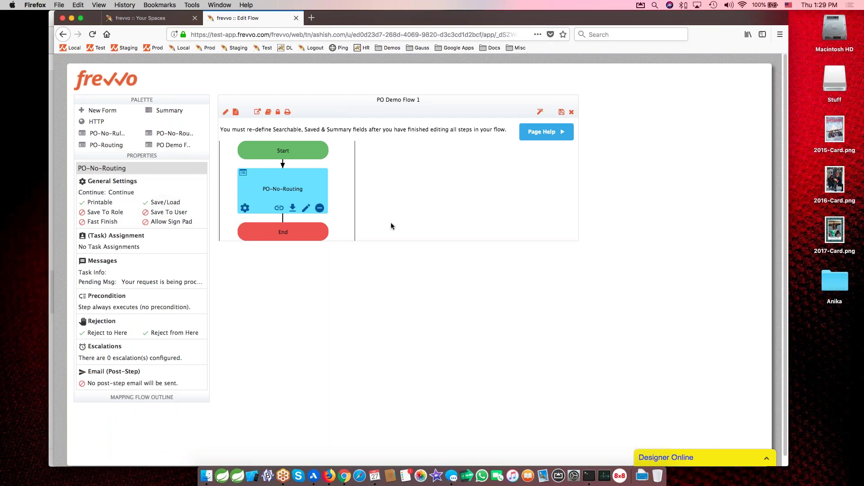
{"action": "left_click", "coordinate": [280, 210]}
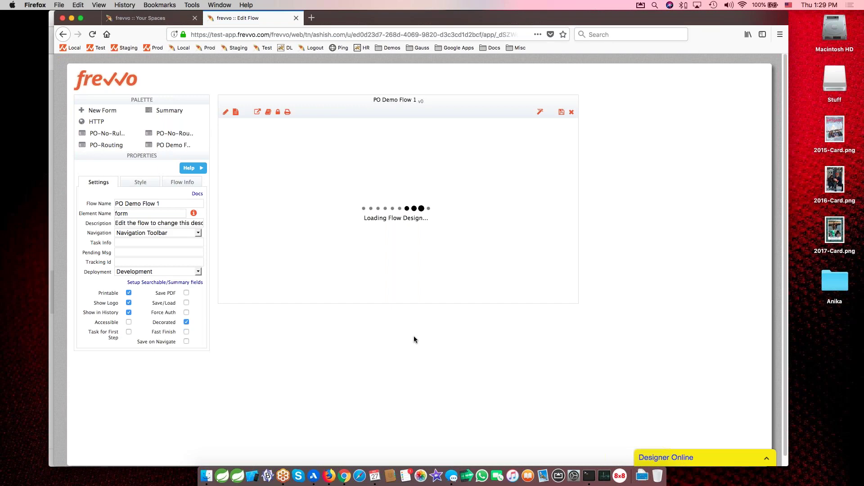
Consult the Purchase Order Approval slide in Chrome, return to Firefox and add a second linked copy of the PO-No-Routing step
{"action": "left_click", "coordinate": [345, 476]}
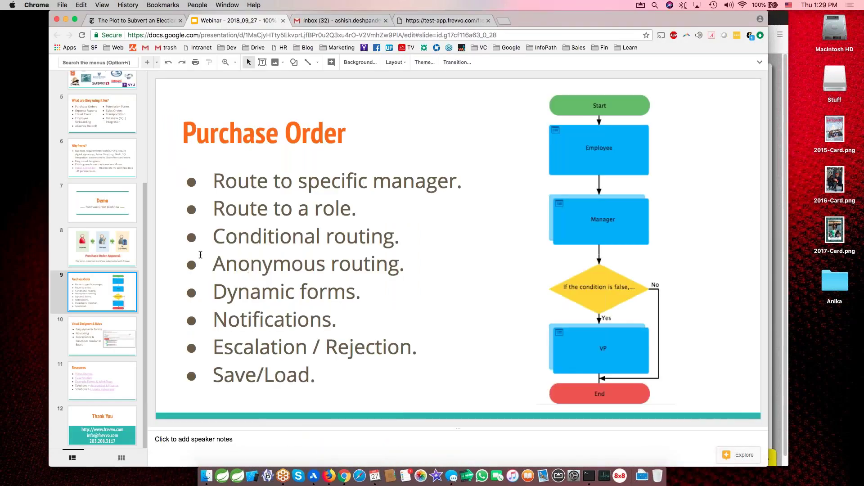
{"action": "left_click", "coordinate": [113, 253]}
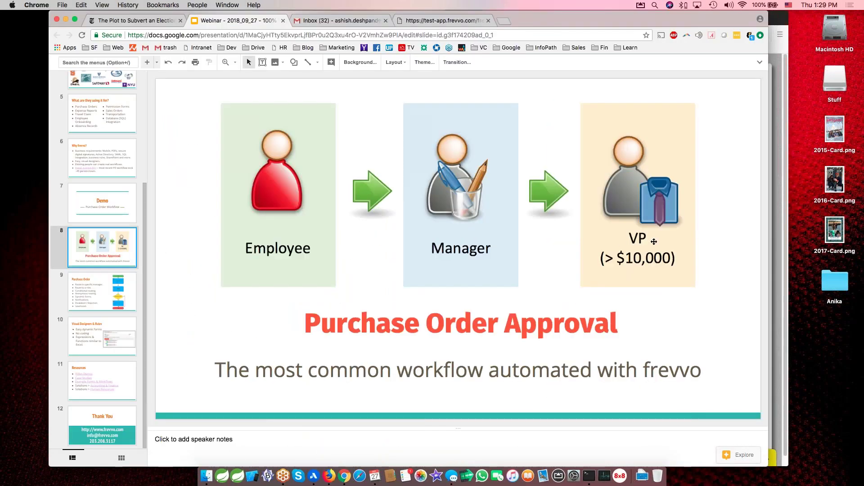
{"action": "key", "text": "super+Tab"}
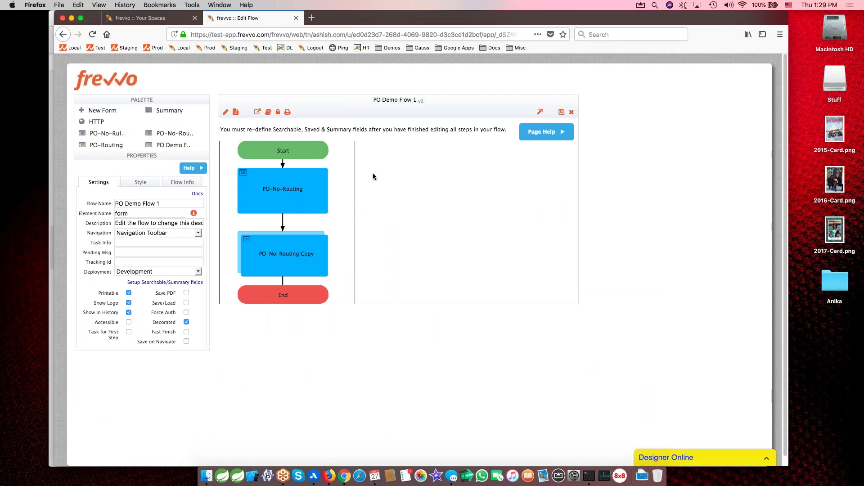
{"action": "left_click", "coordinate": [288, 203]}
{"action": "left_click", "coordinate": [280, 209]}
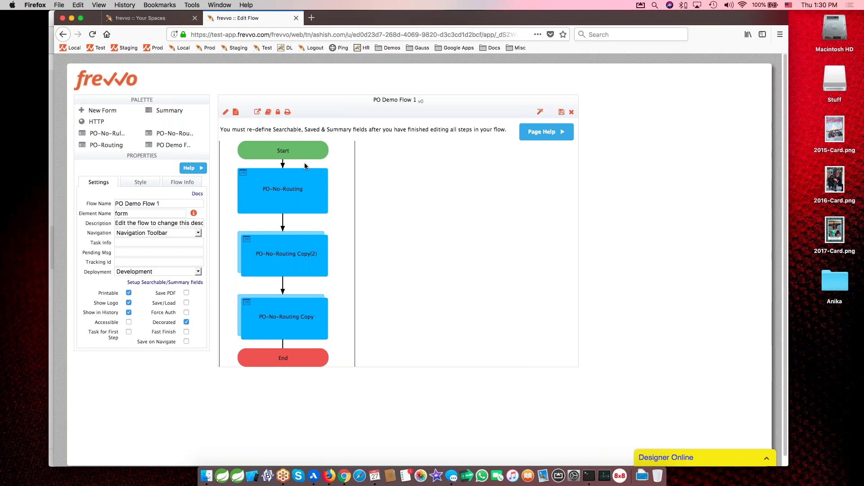
Rename the flow's first step to Employee and exclude it from the printable PDF, leaving its assignment and messages empty
{"action": "left_click", "coordinate": [281, 196]}
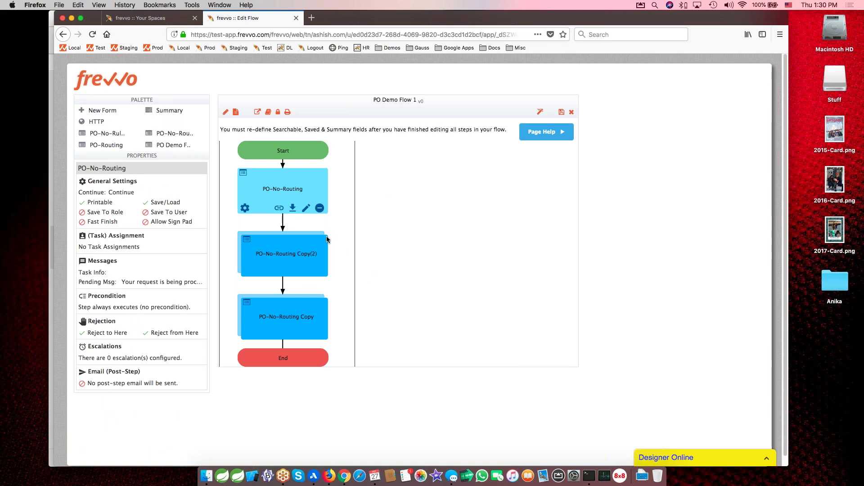
{"action": "left_click", "coordinate": [245, 208]}
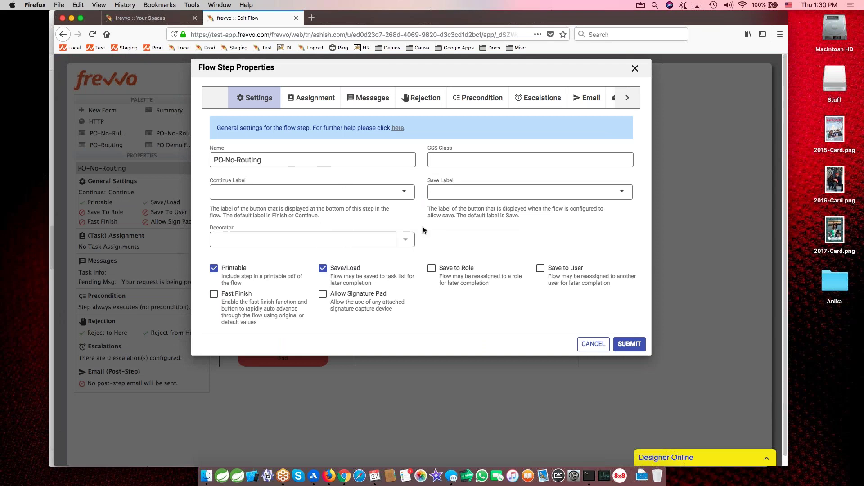
{"action": "triple_click", "coordinate": [292, 162]}
{"action": "type", "text": "Employee"}
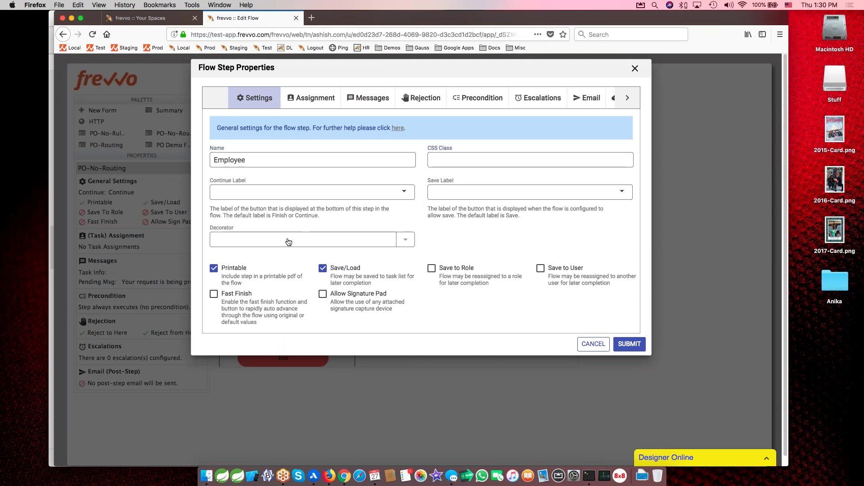
{"action": "left_click", "coordinate": [227, 269]}
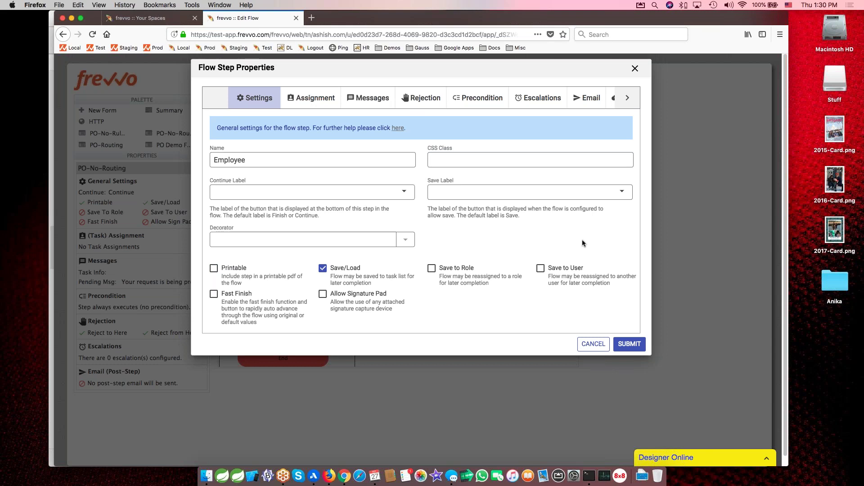
{"action": "left_click", "coordinate": [324, 102]}
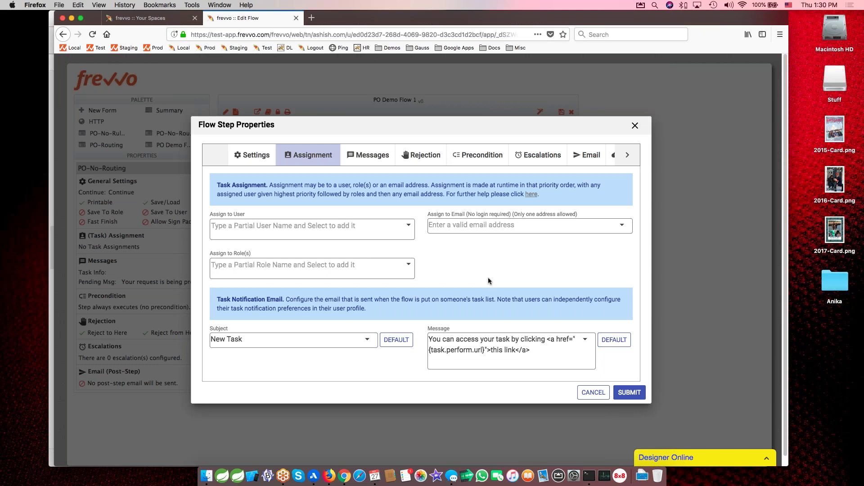
{"action": "left_click", "coordinate": [373, 158]}
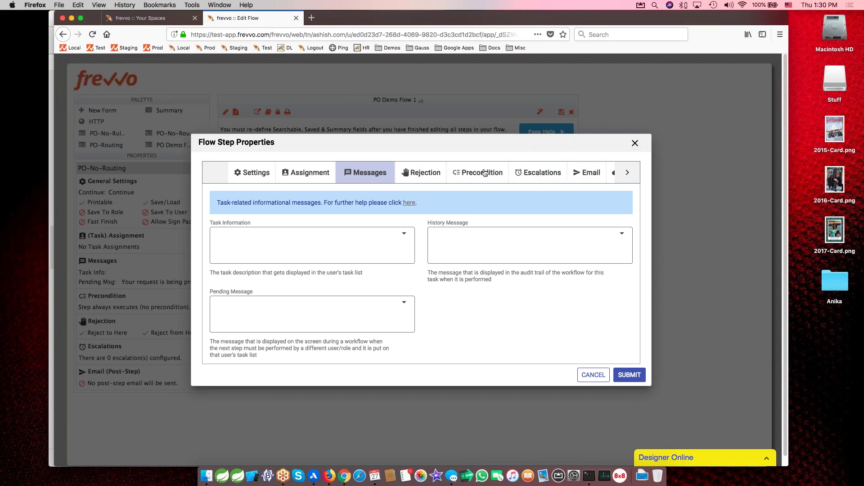
{"action": "left_click", "coordinate": [629, 375]}
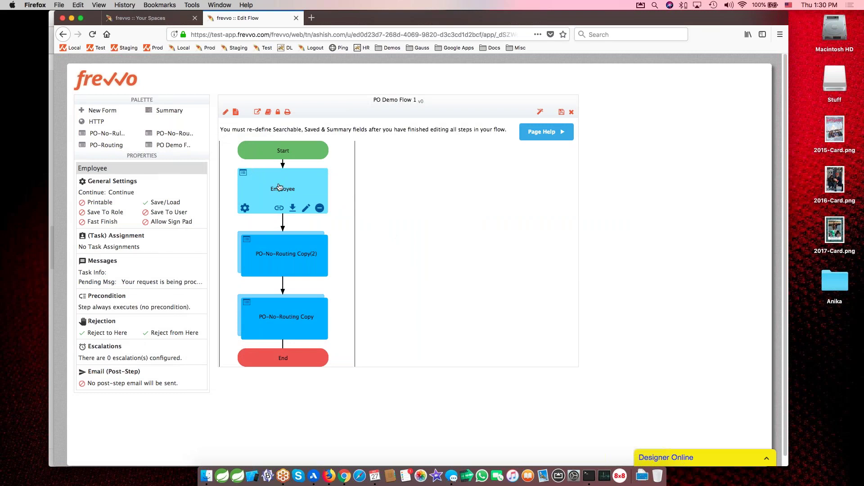
Open the properties of the step below Employee and name it Manager
{"action": "left_click", "coordinate": [277, 250]}
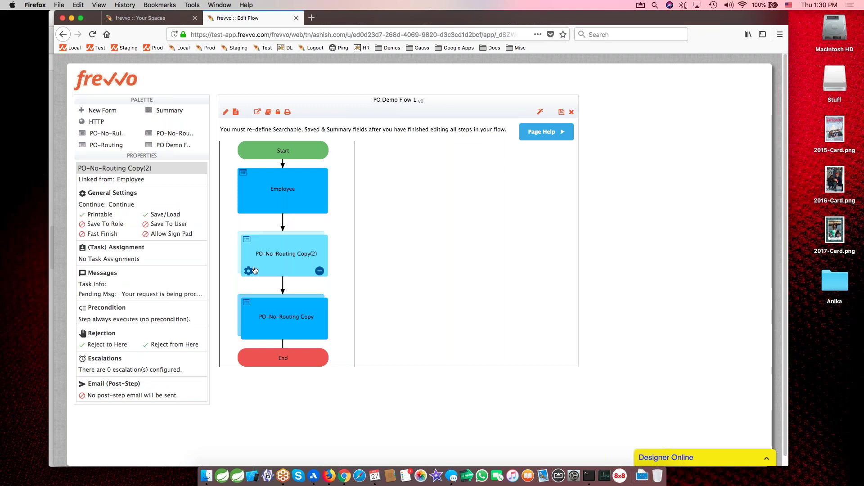
{"action": "left_click", "coordinate": [249, 271]}
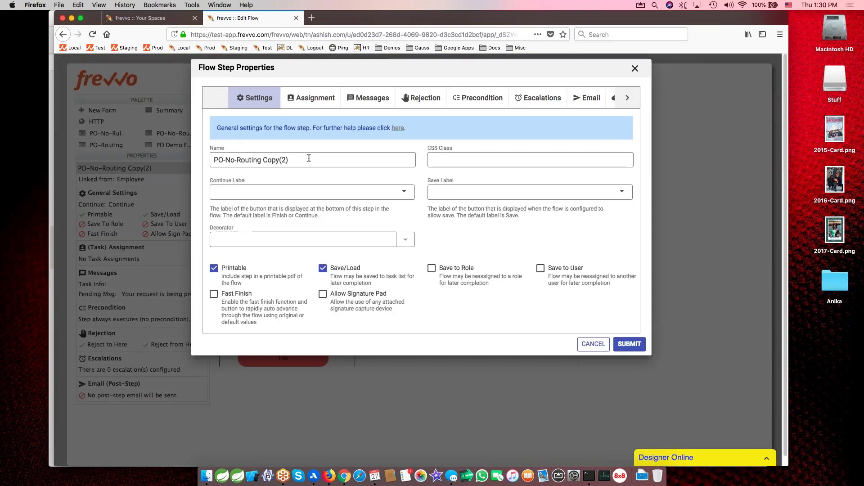
{"action": "triple_click", "coordinate": [308, 159]}
{"action": "type", "text": "Manager"}
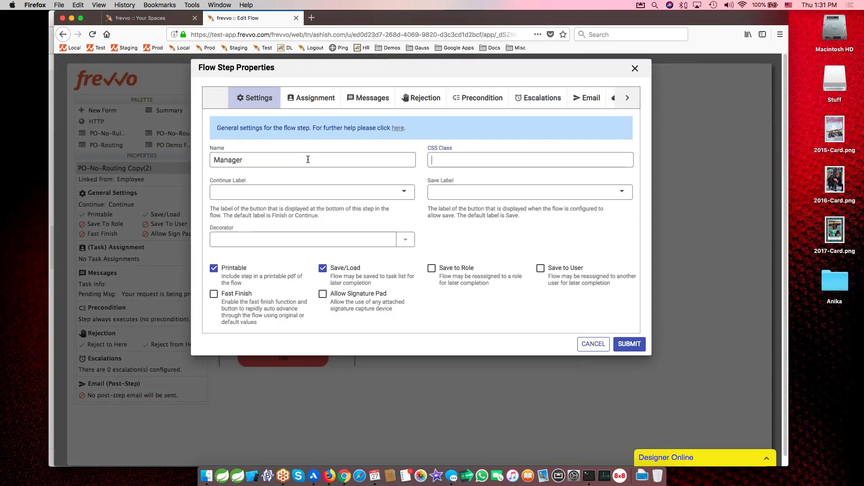
{"action": "key", "text": "Tab"}
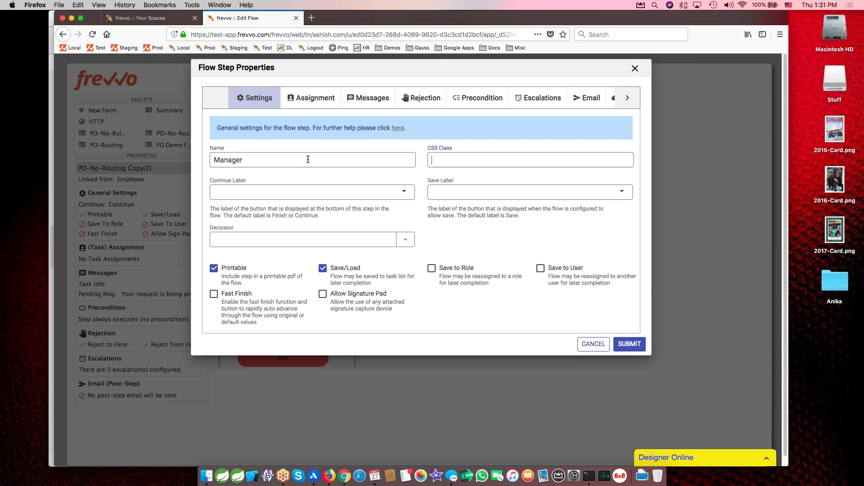
Set the Manager step's continue label to the {MgrContinue} template and make the step non-printable
{"action": "left_click", "coordinate": [314, 193]}
{"action": "type", "text": "{Mgr"}
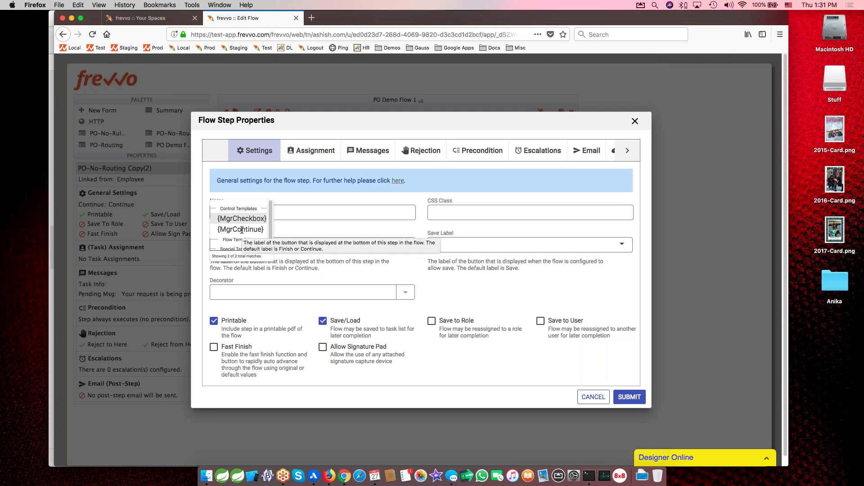
{"action": "left_click", "coordinate": [242, 230]}
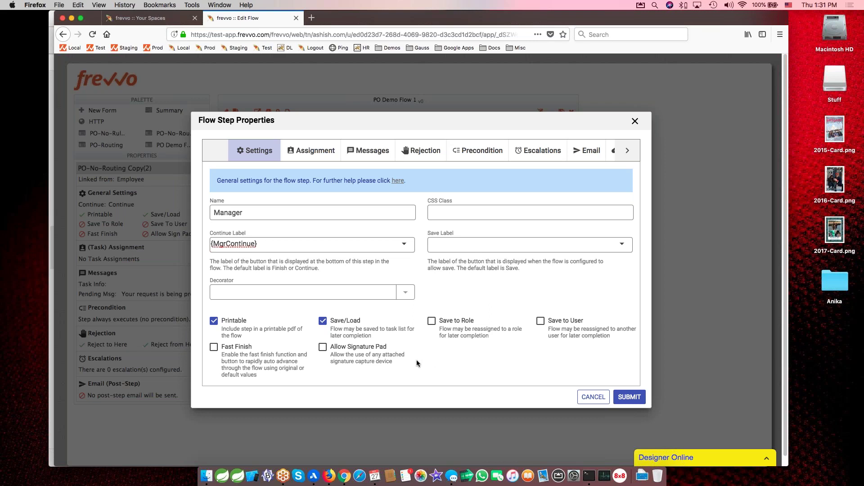
{"action": "left_click", "coordinate": [214, 321]}
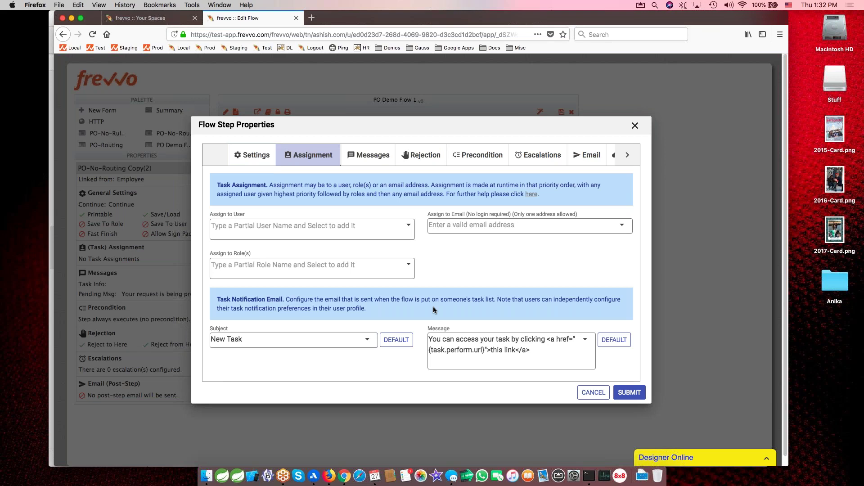
Assign the Manager step's task to the user given by the {MyManager} template
{"action": "left_click", "coordinate": [270, 227]}
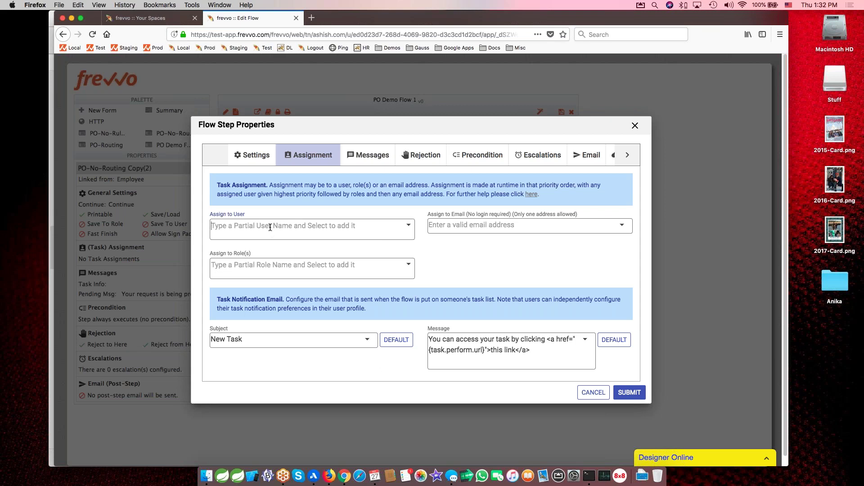
{"action": "type", "text": "{My"}
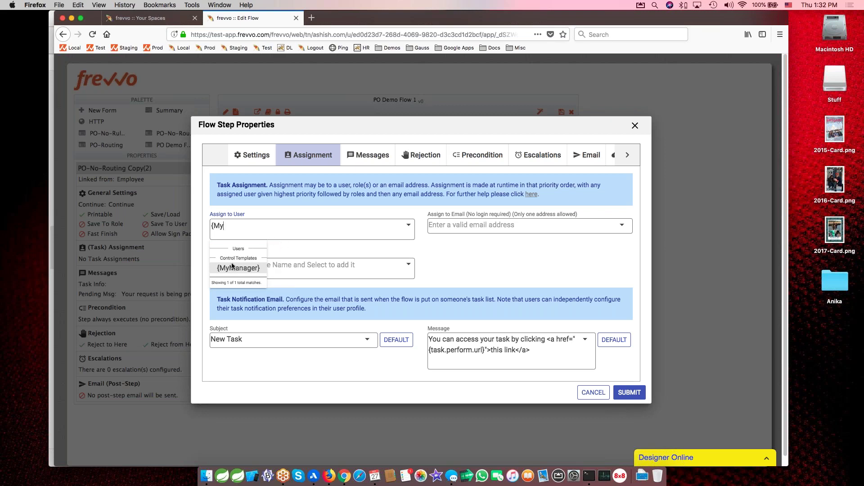
{"action": "left_click", "coordinate": [232, 269]}
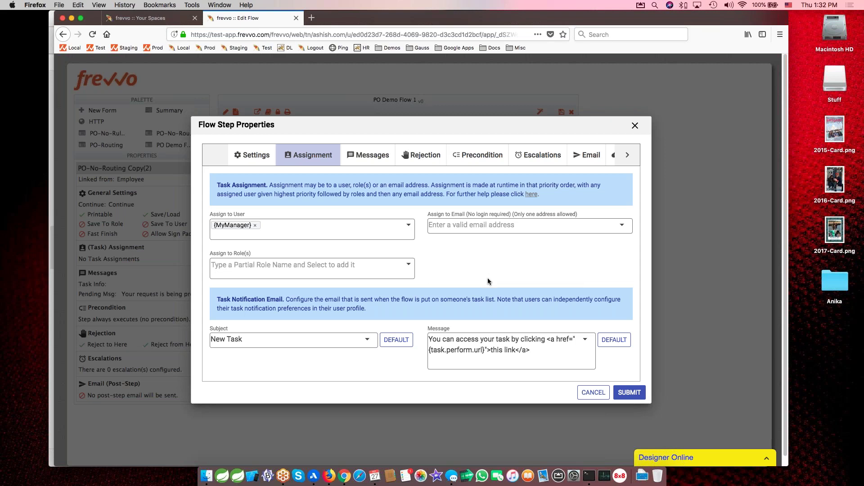
Set the Manager task notification email's subject to "PO from {FirstName} {LastName} for your approval"
{"action": "triple_click", "coordinate": [278, 341]}
{"action": "type", "text": "PO from {Fir"}
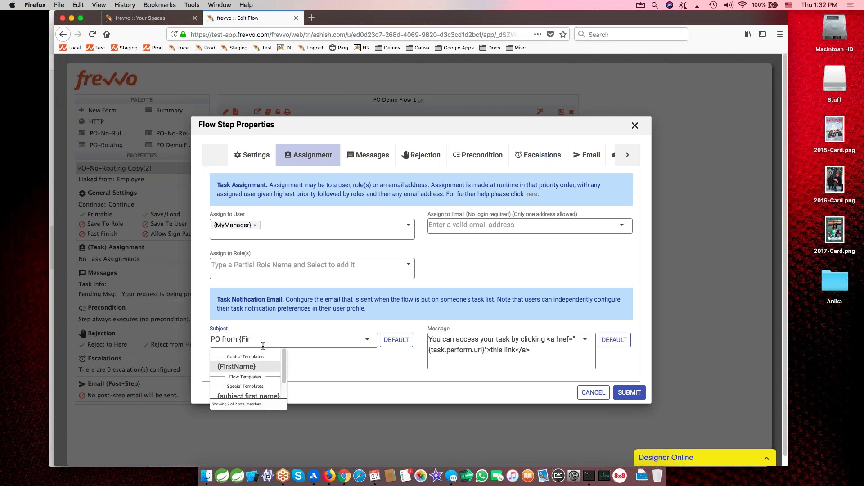
{"action": "left_click", "coordinate": [245, 362]}
{"action": "type", "text": "{"}
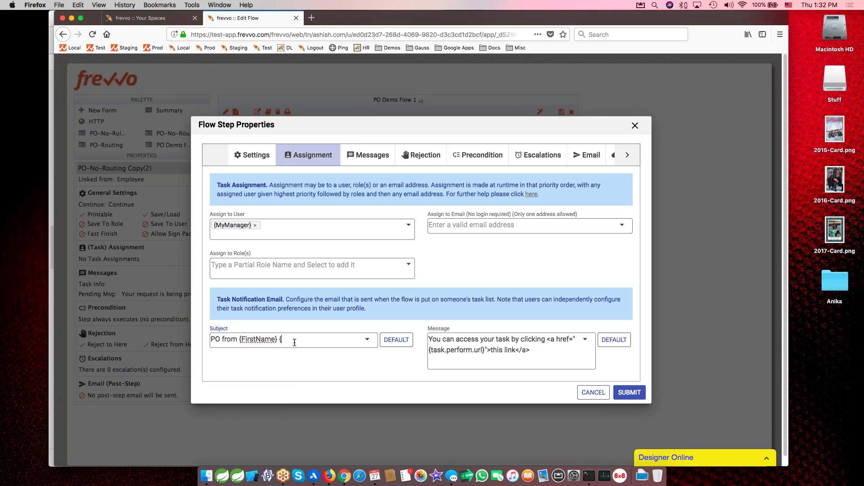
{"action": "type", "text": "Last"}
{"action": "key", "text": "Return"}
{"action": "type", "text": "for your approval"}
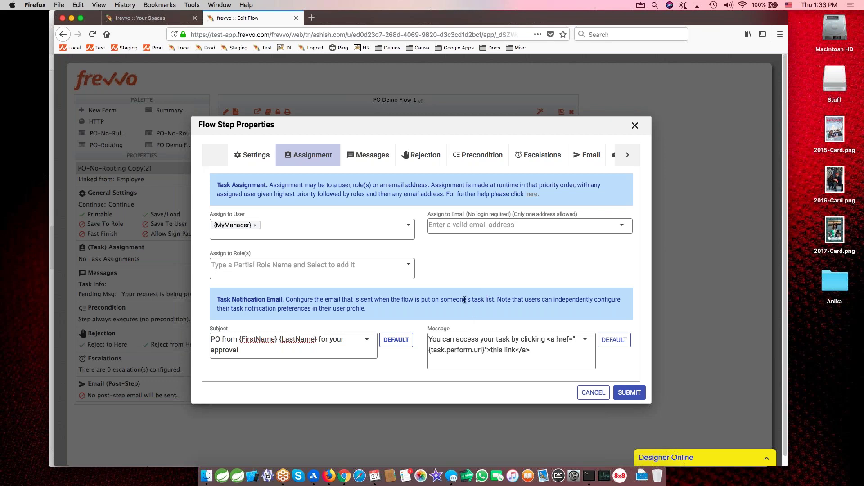
Set the Manager step's task information message to "PO from {FirstName} {LastName} for ${GTFormat}"
{"action": "left_click", "coordinate": [372, 156]}
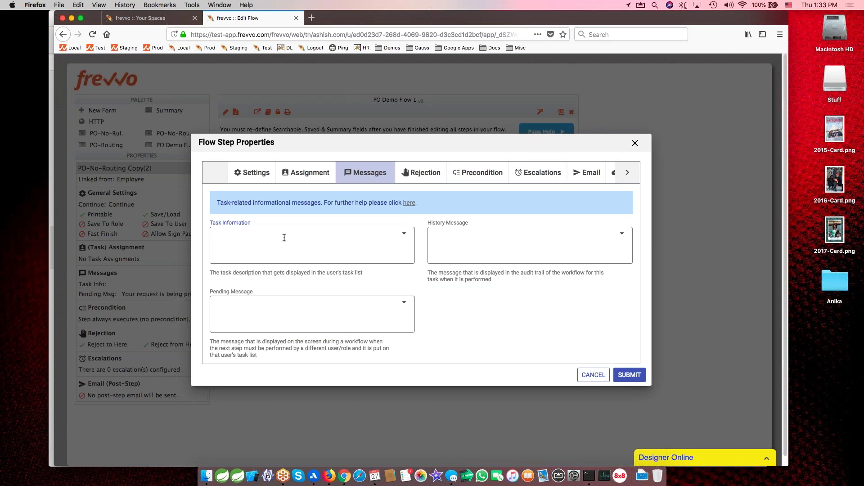
{"action": "left_click_drag", "start_coordinate": [428, 274], "coordinate": [496, 282]}
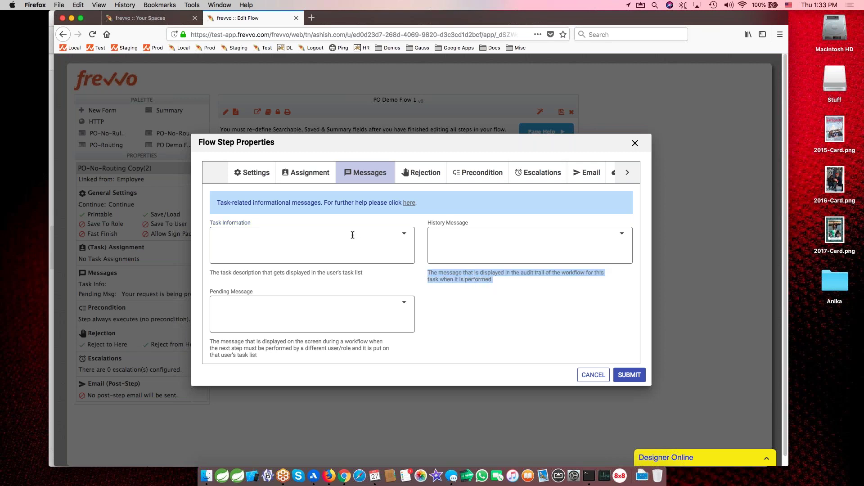
{"action": "left_click", "coordinate": [310, 238]}
{"action": "type", "text": "PO"}
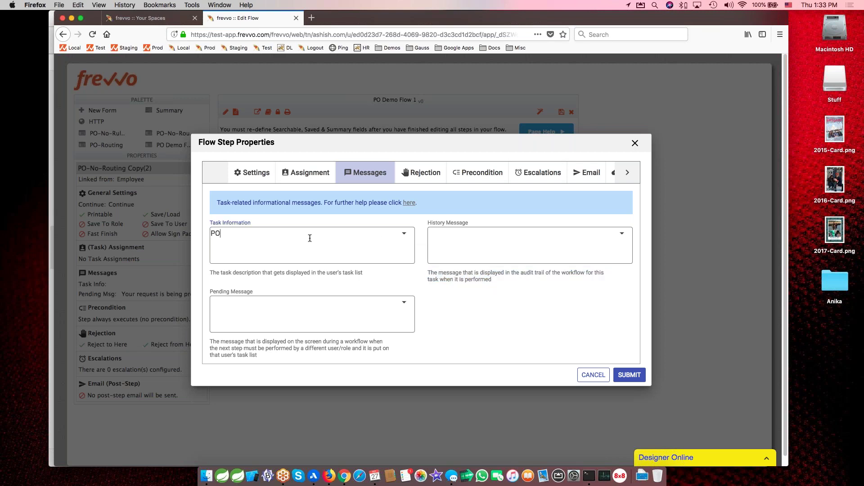
{"action": "type", "text": " from {Fi"}
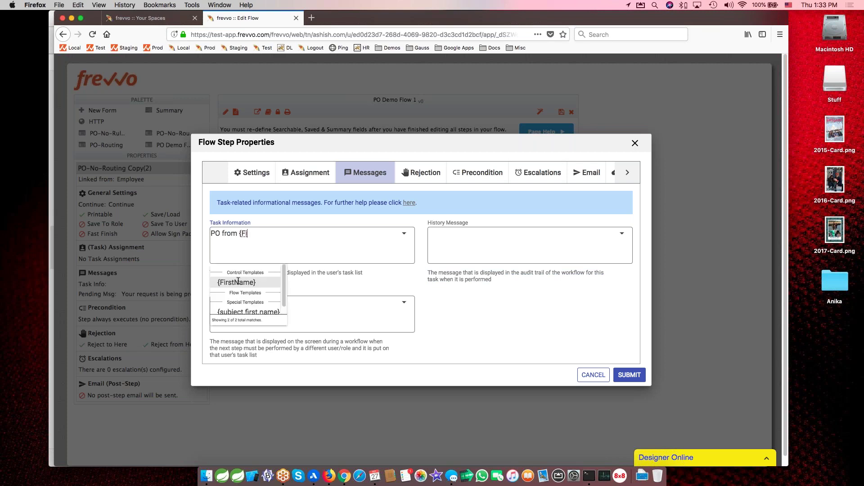
{"action": "key", "text": "Return"}
{"action": "type", "text": "{Last"}
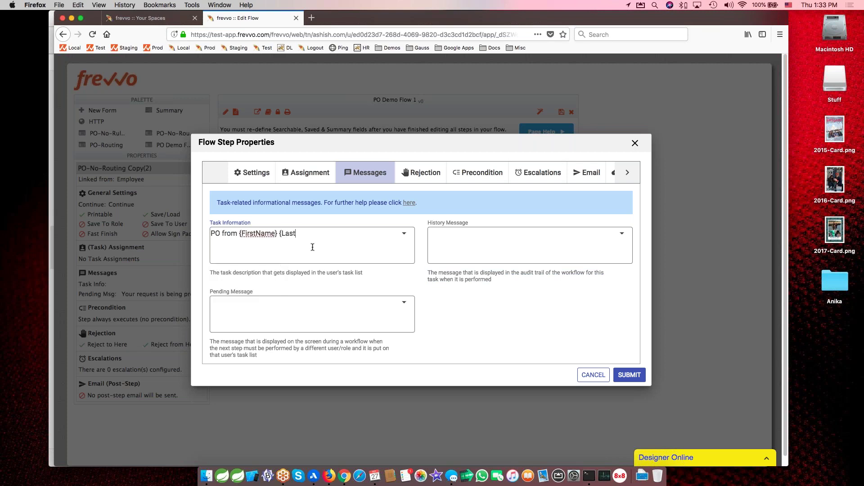
{"action": "key", "text": "Return"}
{"action": "type", "text": "for $ {GTF"}
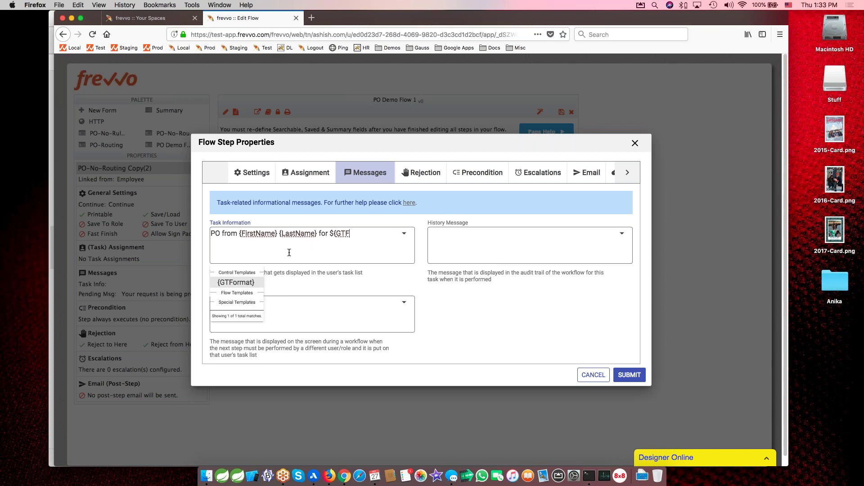
{"action": "left_click", "coordinate": [236, 282]}
{"action": "type", "text": "for you"}
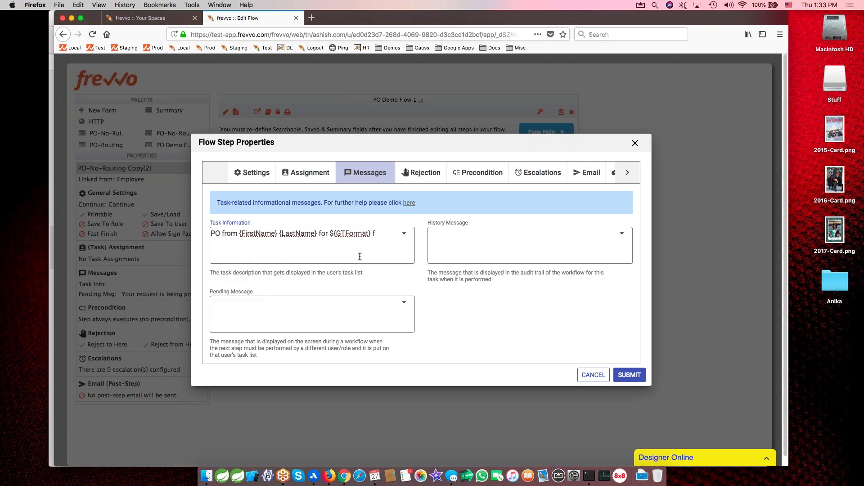
{"action": "key", "text": "BackSpace"}
{"action": "key", "text": "BackSpace"}
{"action": "key", "text": "BackSpace"}
{"action": "key", "text": "BackSpace"}
{"action": "key", "text": "BackSpace"}
{"action": "key", "text": "BackSpace"}
{"action": "key", "text": "BackSpace"}
{"action": "left_click", "coordinate": [501, 331]}
Disallow rejection back to the Manager step and submit its properties
{"action": "left_click", "coordinate": [421, 173]}
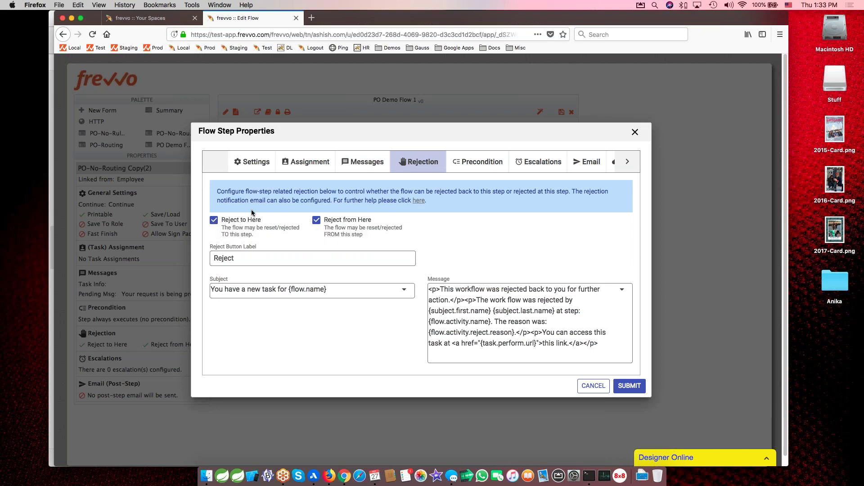
{"action": "left_click", "coordinate": [214, 220]}
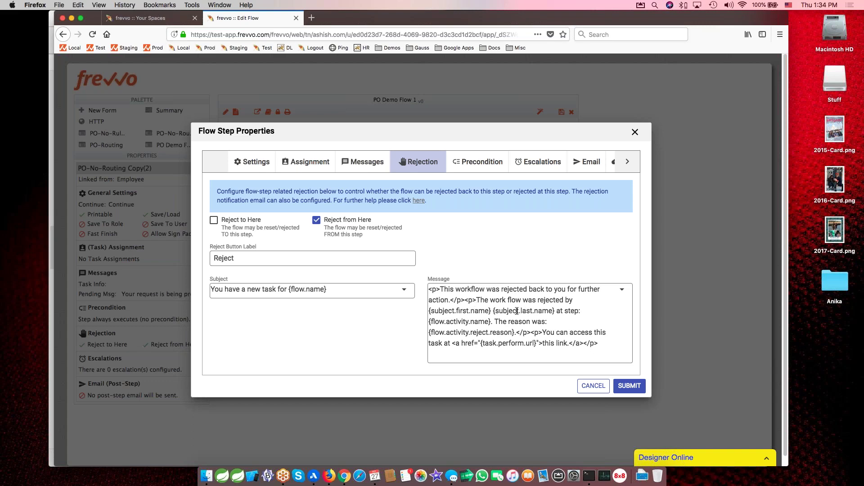
{"action": "left_click", "coordinate": [628, 387]}
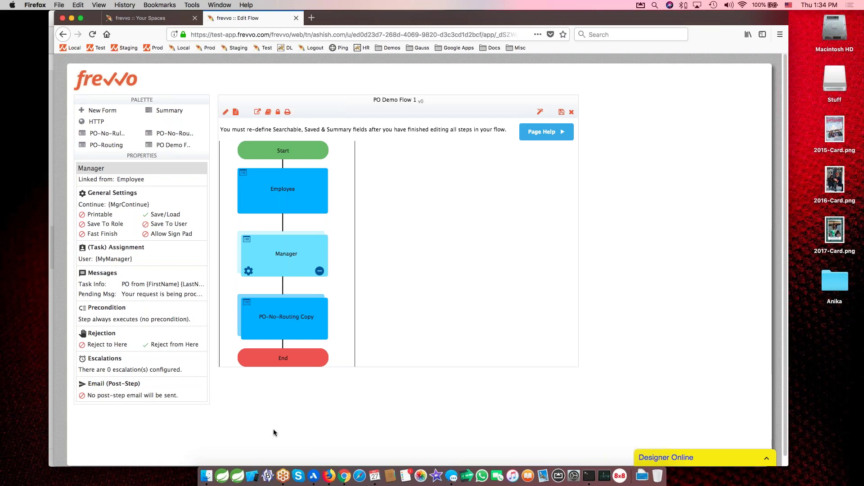
Rename the flow's last step to VP and turn off its Save/Load option
{"action": "left_click", "coordinate": [278, 319]}
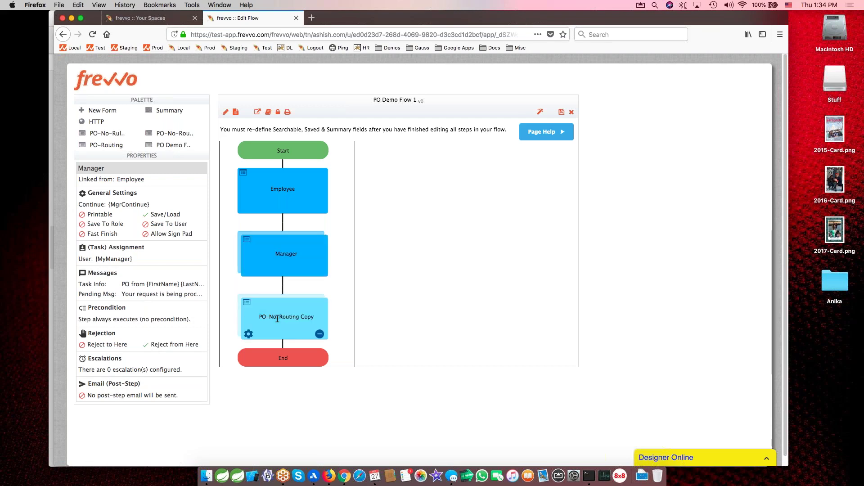
{"action": "left_click", "coordinate": [248, 334]}
{"action": "left_click", "coordinate": [300, 165]}
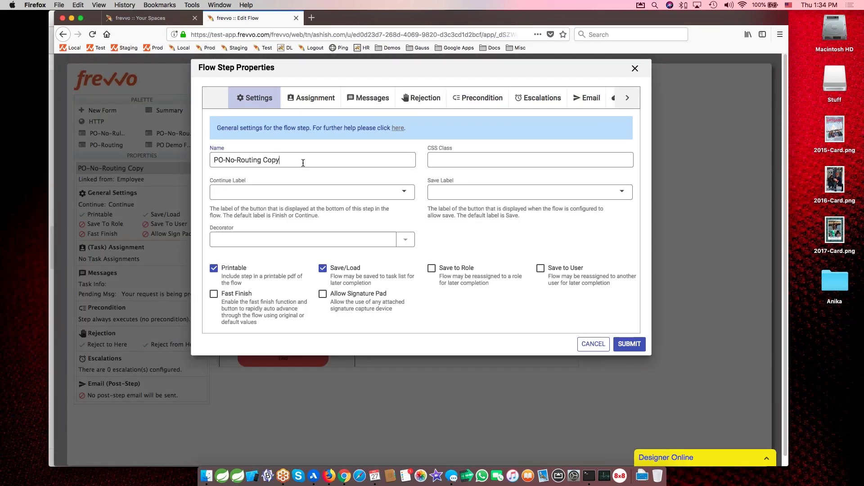
{"action": "key", "text": "super+a"}
{"action": "type", "text": "VP"}
{"action": "left_click", "coordinate": [344, 268]}
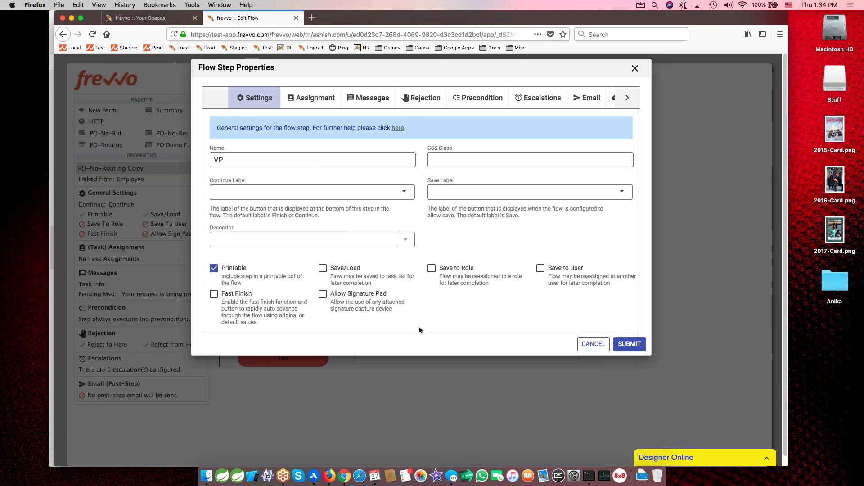
Assign the VP step's task to the VP role
{"action": "left_click", "coordinate": [315, 98]}
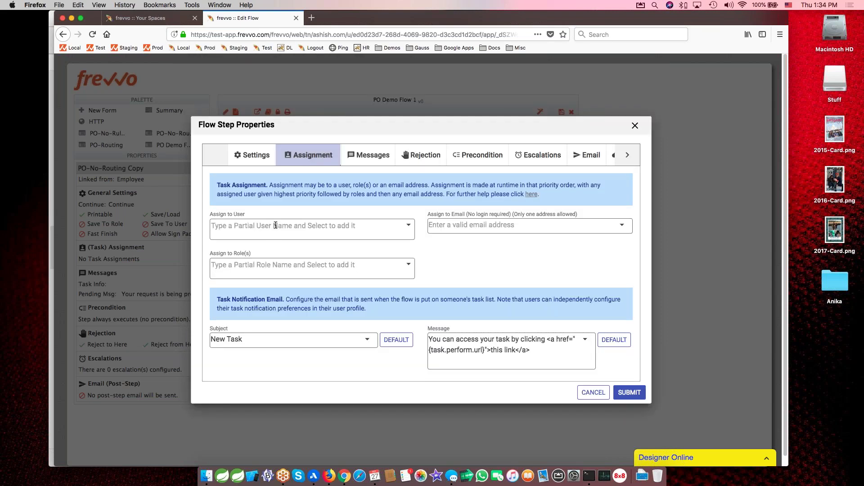
{"action": "left_click", "coordinate": [263, 269]}
{"action": "type", "text": "VP"}
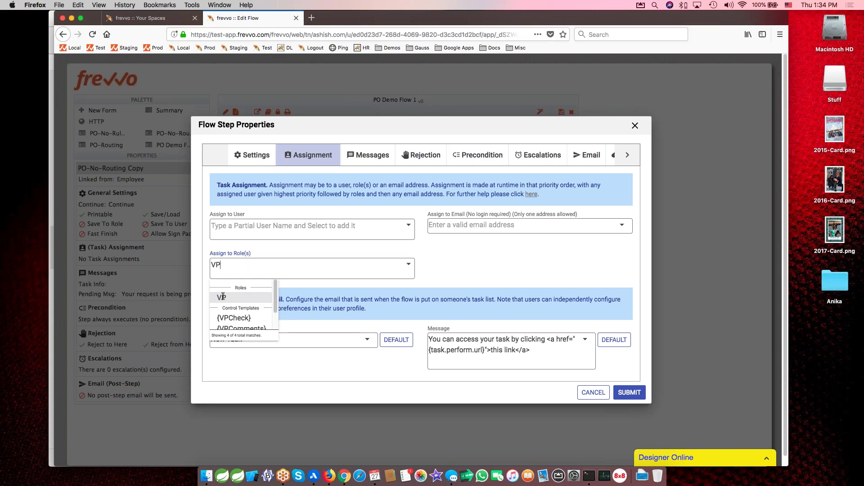
{"action": "left_click", "coordinate": [223, 297]}
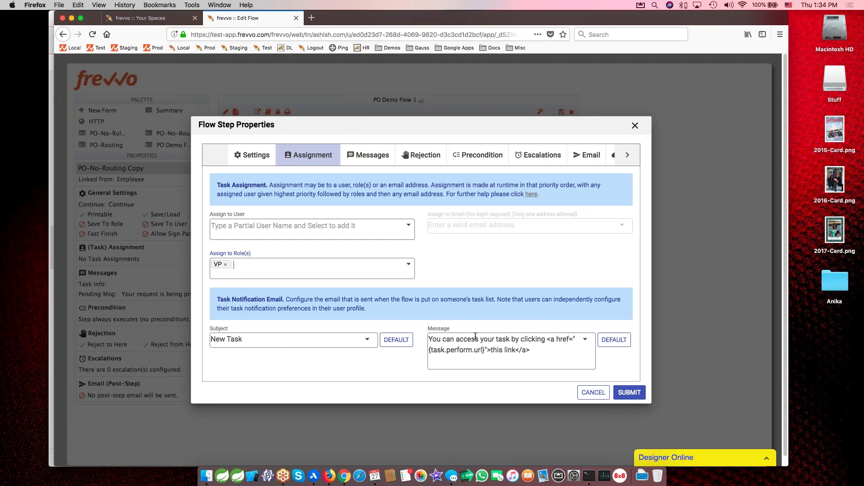
Set the VP step's task information message to "PO from {FirstName} for your approval."
{"action": "left_click", "coordinate": [369, 157]}
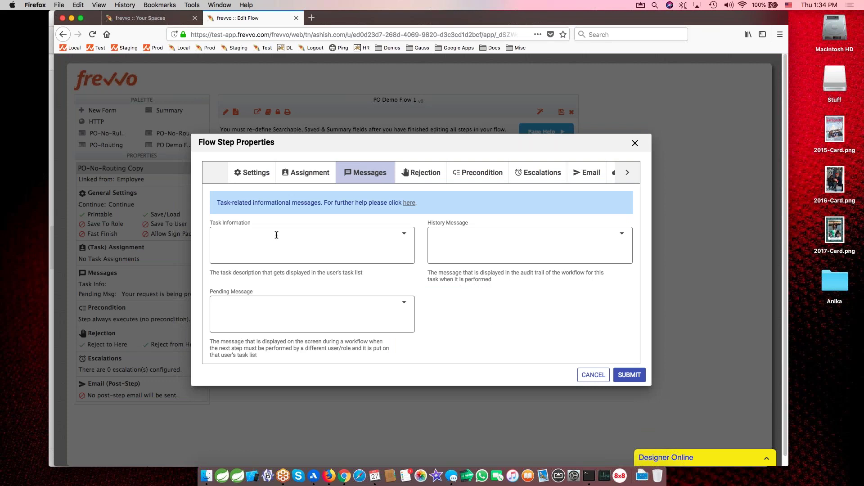
{"action": "type", "text": "PO from {First"}
{"action": "left_click", "coordinate": [245, 283]}
{"action": "type", "text": "for your approval."}
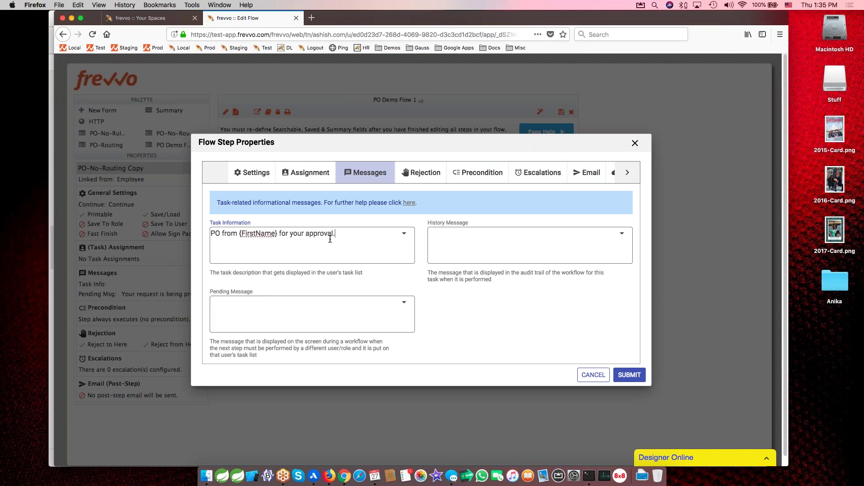
{"action": "key", "text": "Tab"}
Build a precondition for the VP step that GrandTotal is more than the literal value 10000, and accept it
{"action": "left_click", "coordinate": [482, 174]}
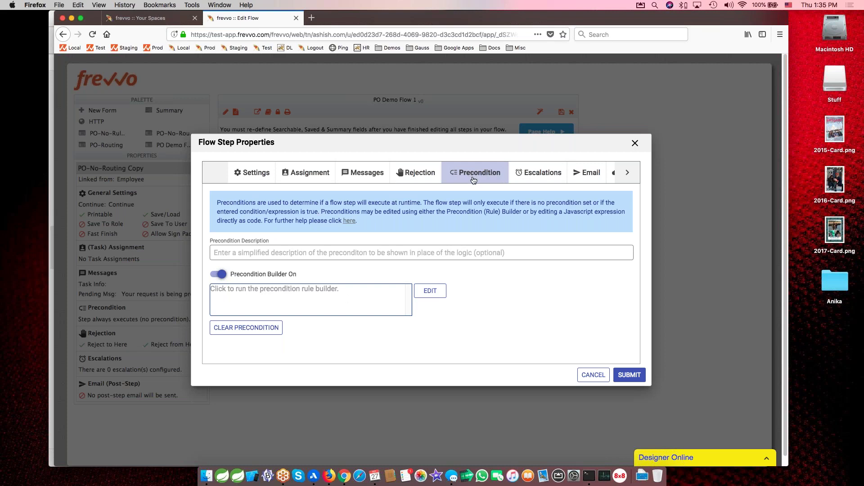
{"action": "left_click", "coordinate": [433, 291]}
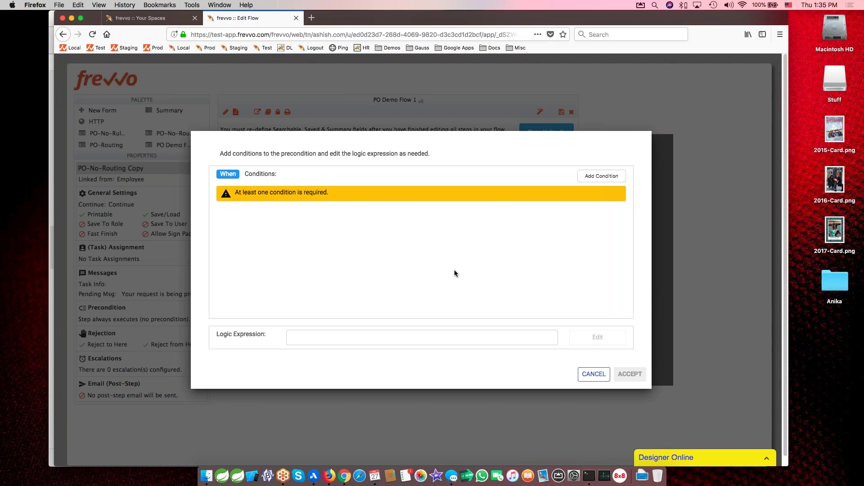
{"action": "left_click", "coordinate": [602, 176]}
{"action": "left_click", "coordinate": [290, 193]}
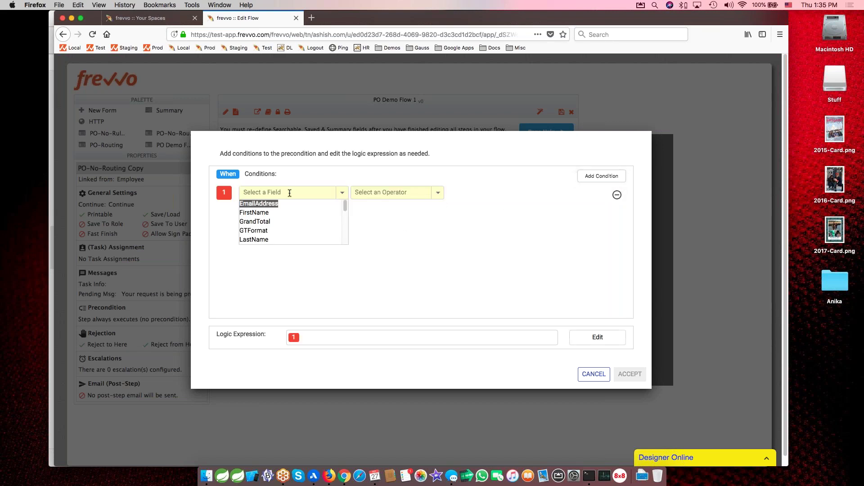
{"action": "type", "text": "tota"}
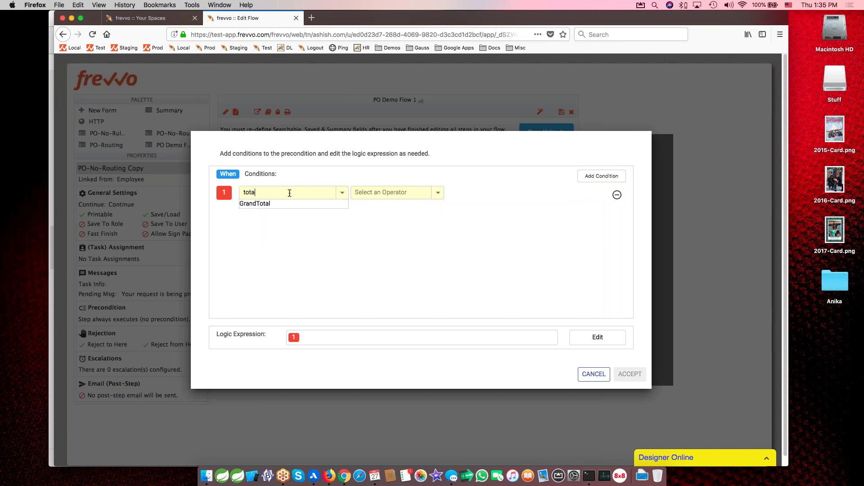
{"action": "left_click", "coordinate": [255, 203]}
{"action": "left_click", "coordinate": [395, 193]}
{"action": "scroll", "coordinate": [400, 230], "scroll_direction": "down", "scroll_amount": 2}
{"action": "left_click", "coordinate": [385, 222]}
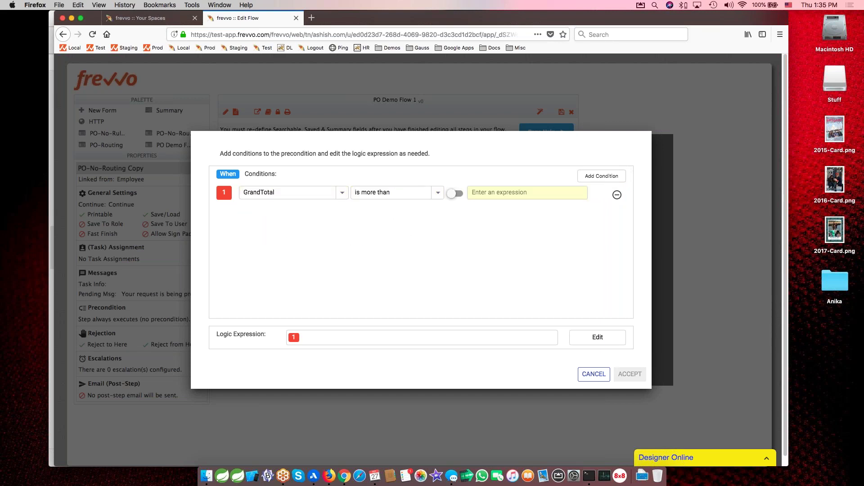
{"action": "left_click", "coordinate": [457, 194]}
{"action": "type", "text": "10000"}
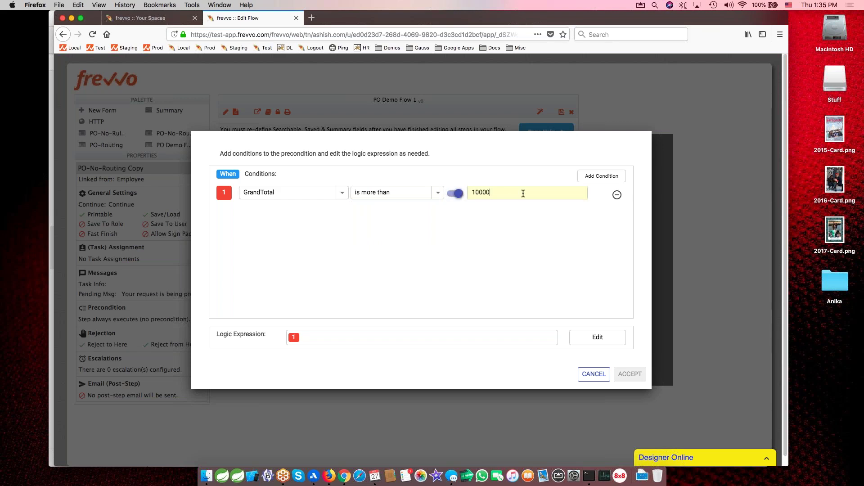
{"action": "key", "text": "Tab"}
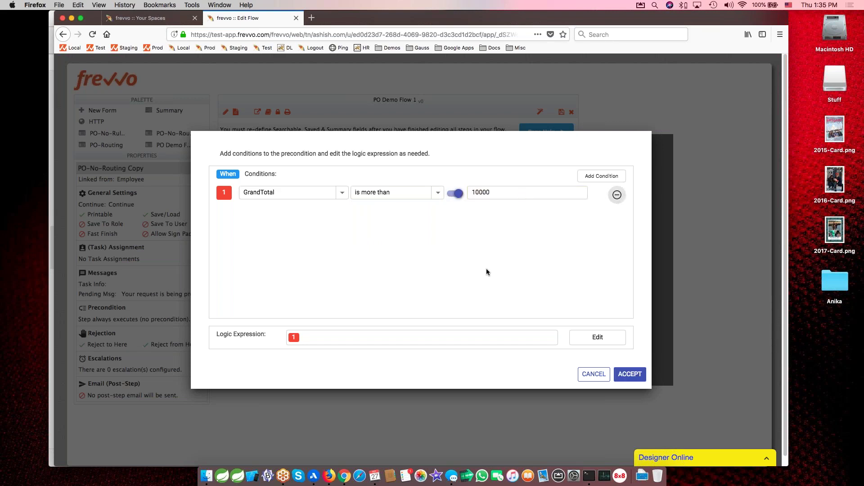
{"action": "left_click", "coordinate": [630, 374]}
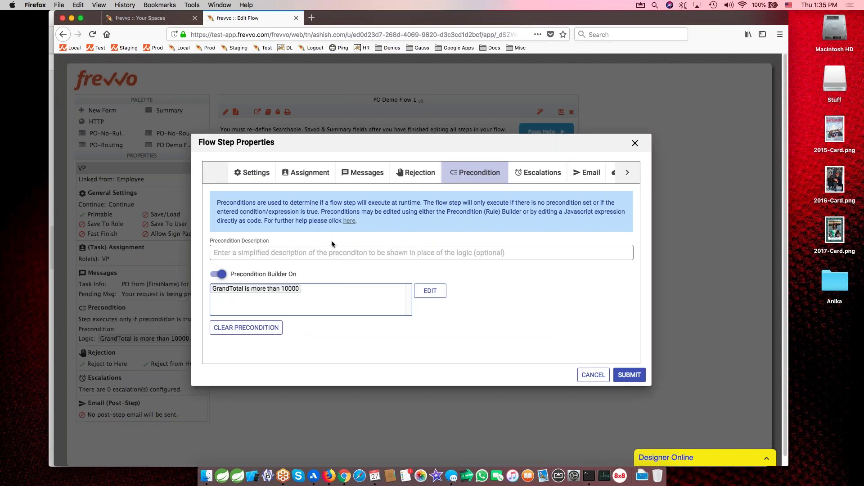
Describe the VP step's precondition as "Total > $10000" and submit the step's properties
{"action": "type", "text": "Total > $10,000"}
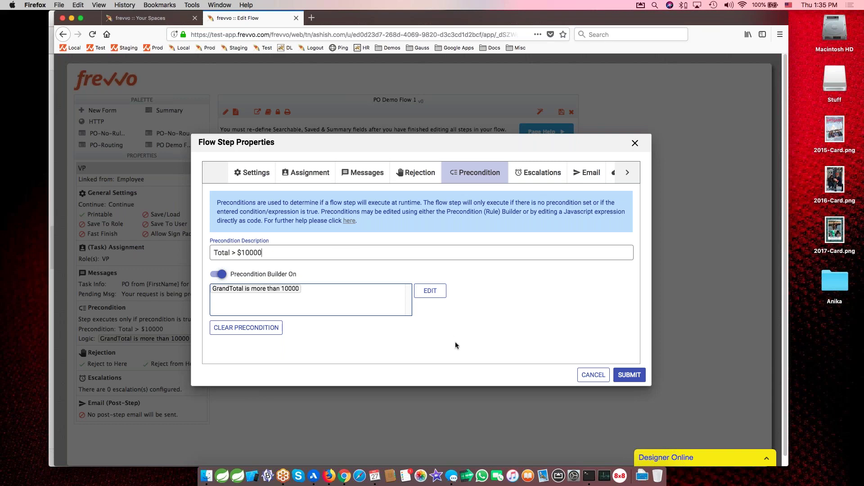
{"action": "left_click", "coordinate": [627, 376]}
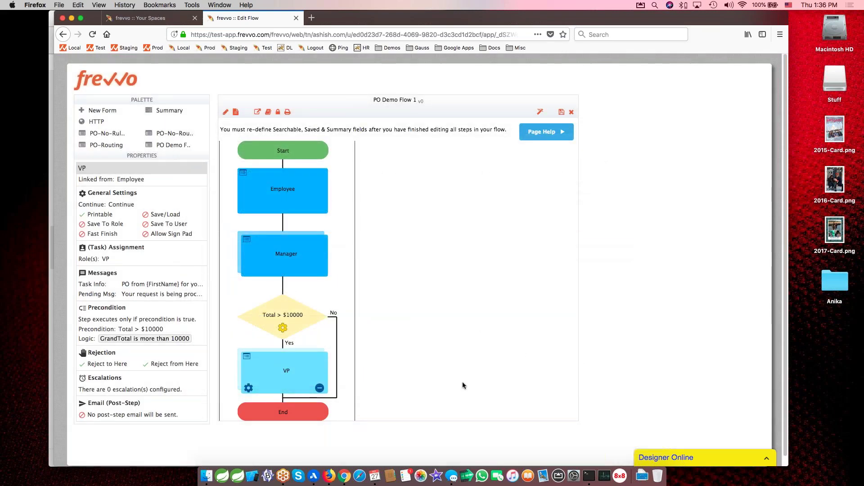
Open the Employee step's form for editing and look over its sections through VP Approval
{"action": "scroll", "coordinate": [465, 384], "scroll_direction": "down", "scroll_amount": 1}
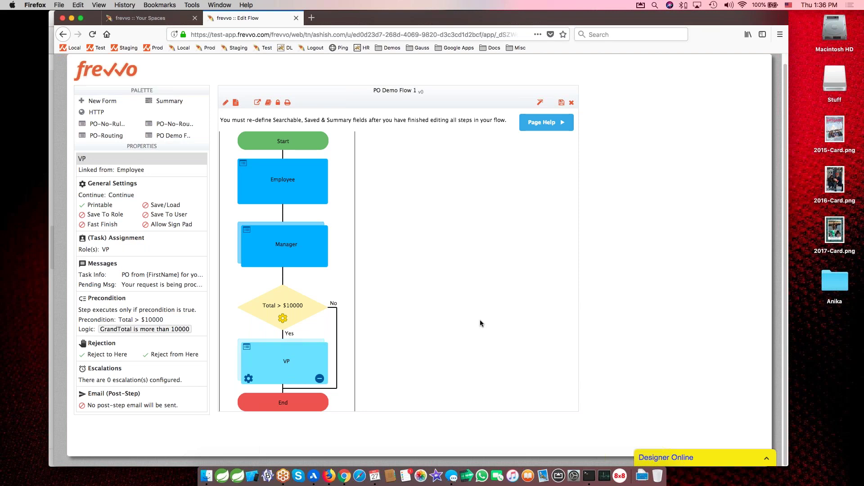
{"action": "left_click", "coordinate": [290, 189]}
{"action": "left_click", "coordinate": [307, 199]}
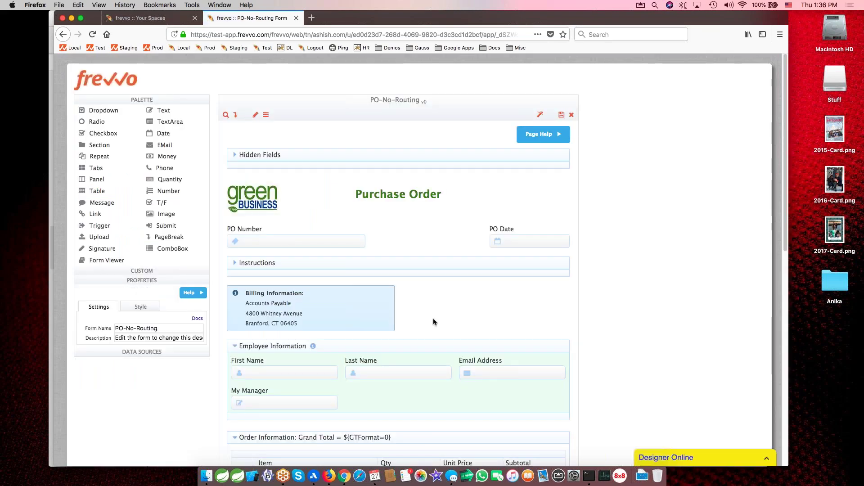
{"action": "scroll", "coordinate": [433, 318], "scroll_direction": "down", "scroll_amount": 12}
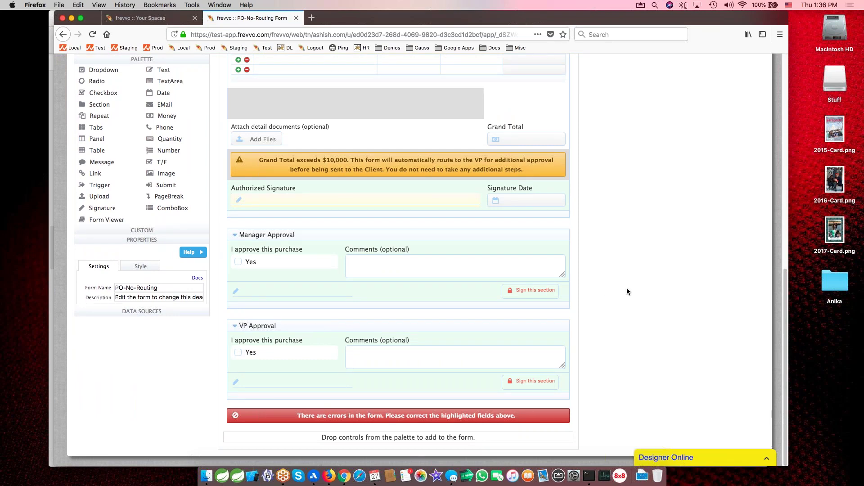
{"action": "scroll", "coordinate": [618, 269], "scroll_direction": "up", "scroll_amount": 12}
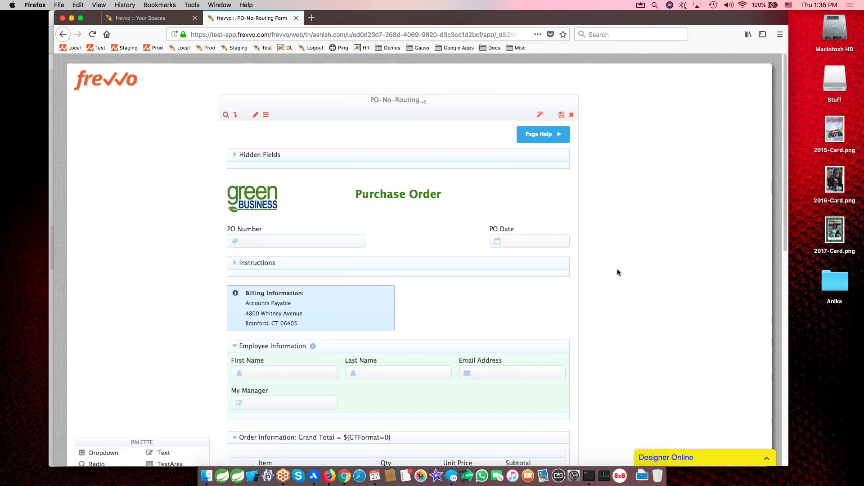
Create a new rule in the PO-No-Routing form and name it "On Employee Step"
{"action": "left_click", "coordinate": [540, 116]}
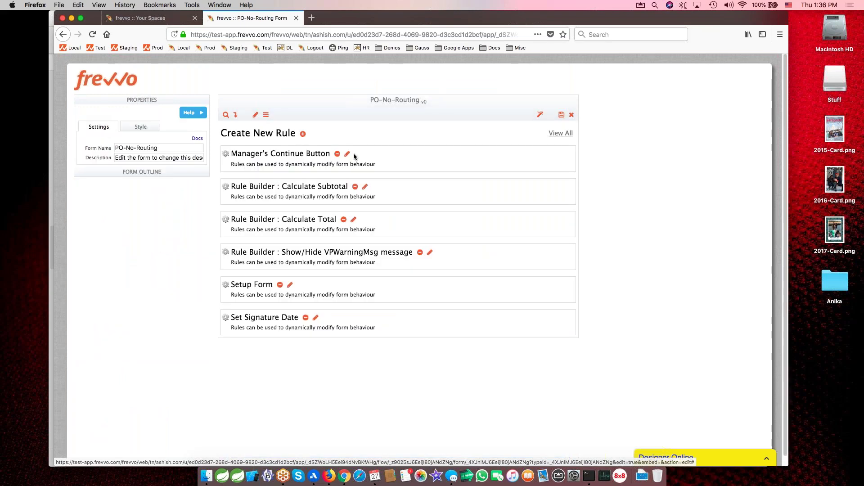
{"action": "left_click", "coordinate": [302, 134]}
{"action": "left_click", "coordinate": [277, 350]}
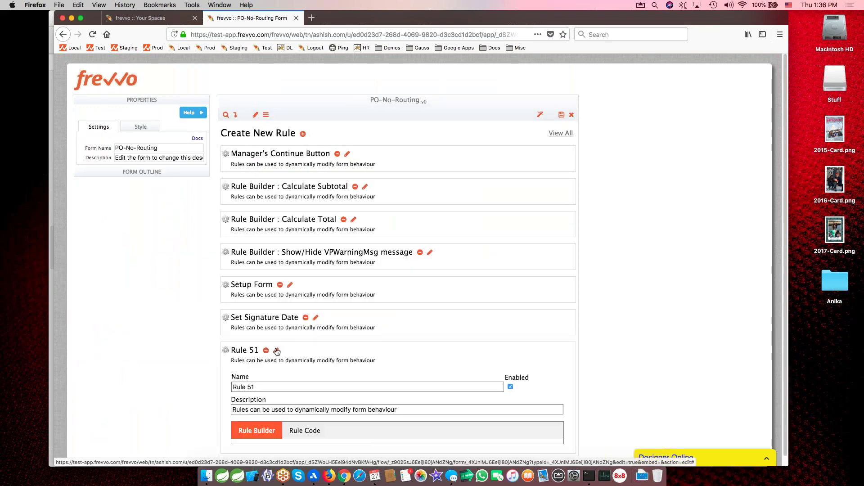
{"action": "triple_click", "coordinate": [283, 387]}
{"action": "type", "text": "On Employee Step"}
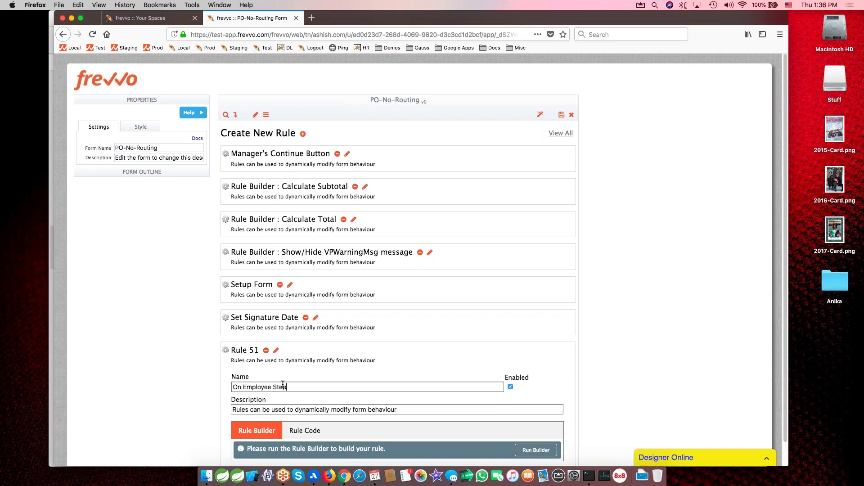
{"action": "key", "text": "Tab"}
Run the Rule Builder for the On Employee Step rule and add the condition that the current step is Employee
{"action": "scroll", "coordinate": [596, 393], "scroll_direction": "down", "scroll_amount": 1}
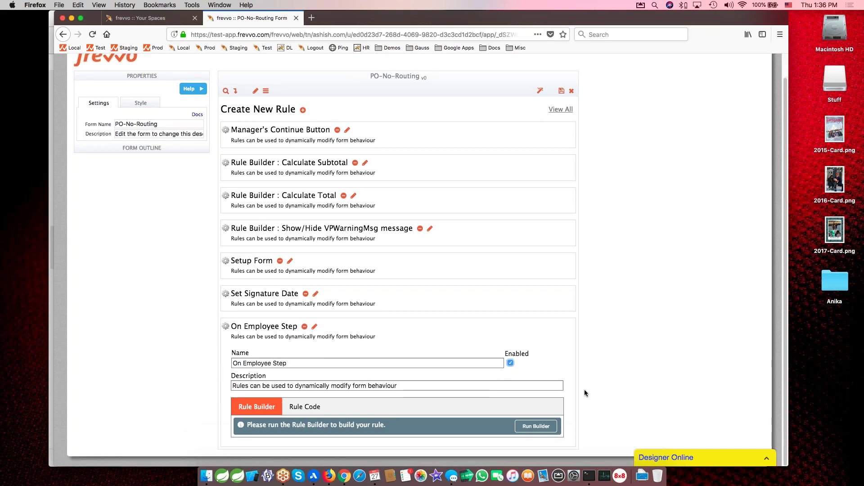
{"action": "left_click", "coordinate": [526, 426]}
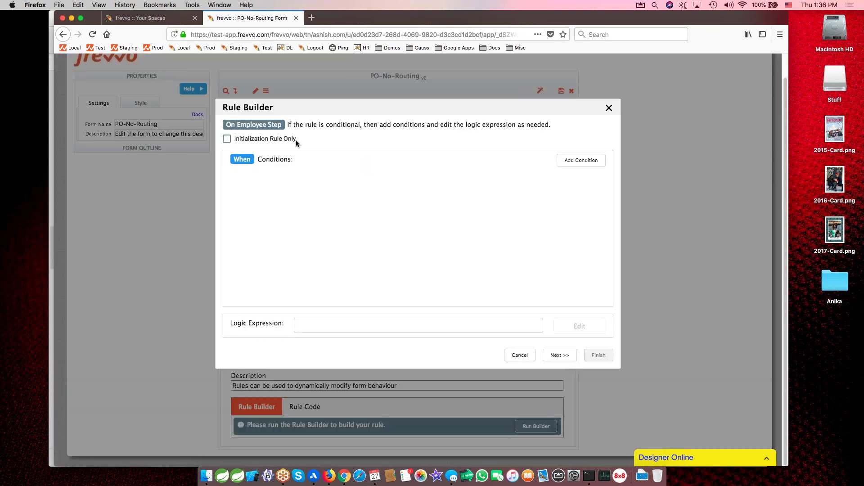
{"action": "left_click", "coordinate": [572, 161]}
{"action": "left_click", "coordinate": [277, 180]}
{"action": "type", "text": "c"}
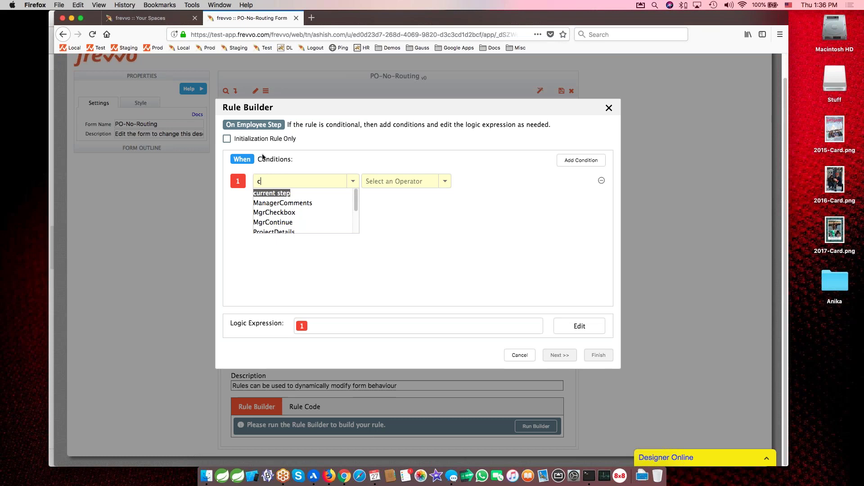
{"action": "left_click", "coordinate": [267, 194]}
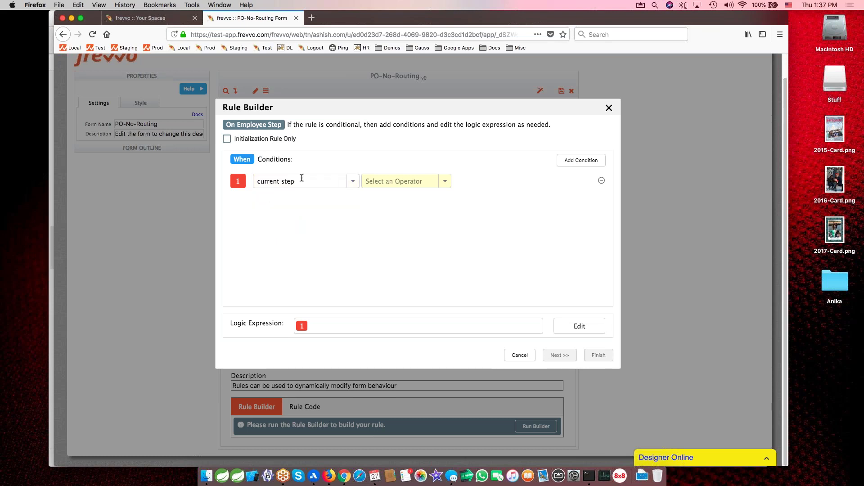
{"action": "left_click", "coordinate": [408, 182]}
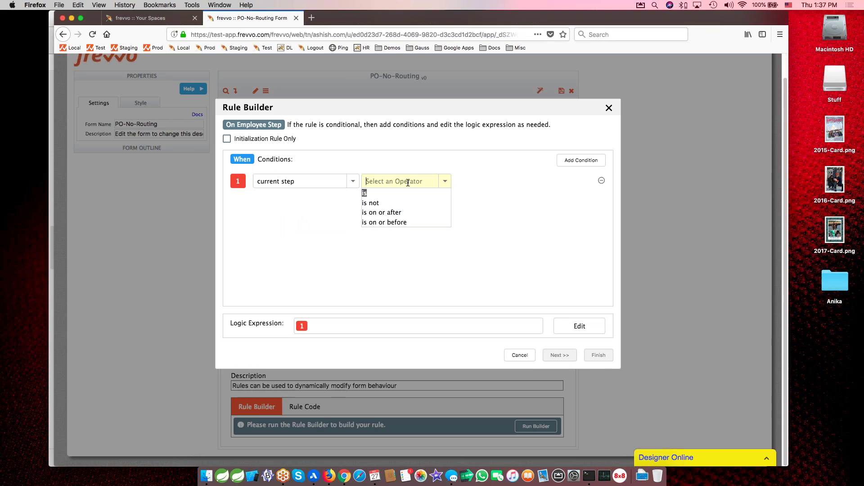
{"action": "left_click", "coordinate": [372, 193]}
{"action": "left_click", "coordinate": [582, 185]}
{"action": "left_click", "coordinate": [471, 191]}
Add an action that sets the Employee section to expanded when the rule condition is true
{"action": "left_click", "coordinate": [556, 355]}
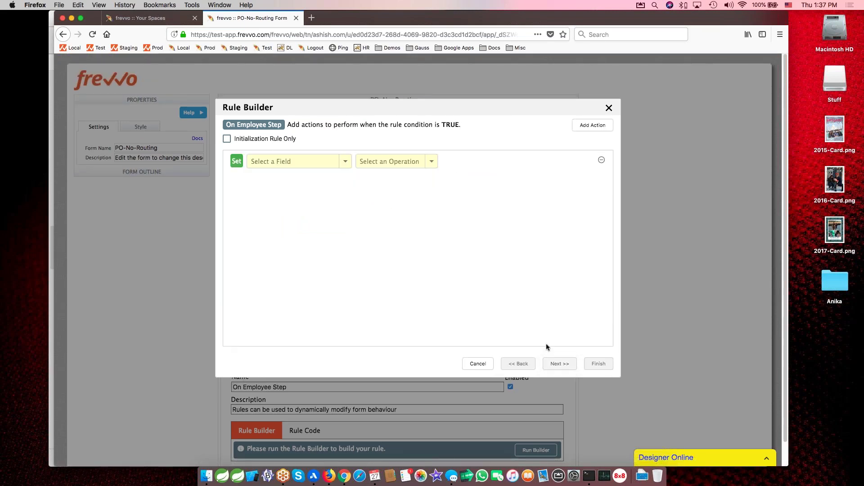
{"action": "left_click", "coordinate": [288, 161]}
{"action": "type", "text": "em"}
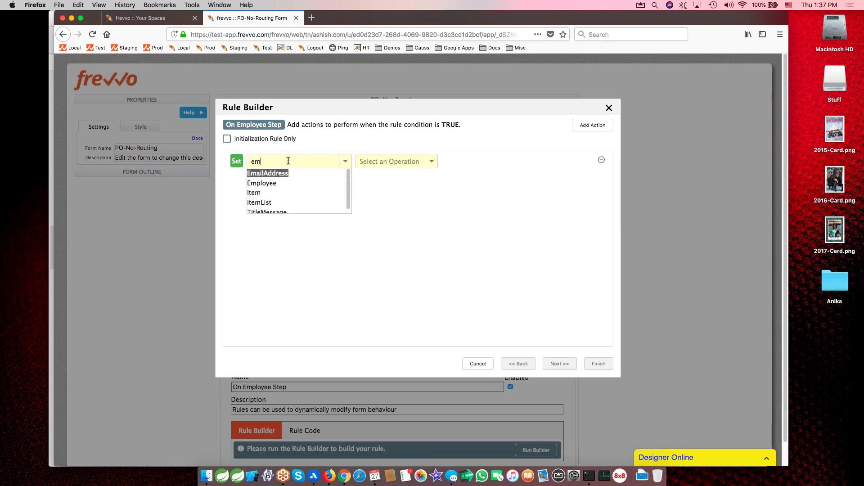
{"action": "left_click", "coordinate": [266, 182]}
{"action": "left_click", "coordinate": [432, 162]}
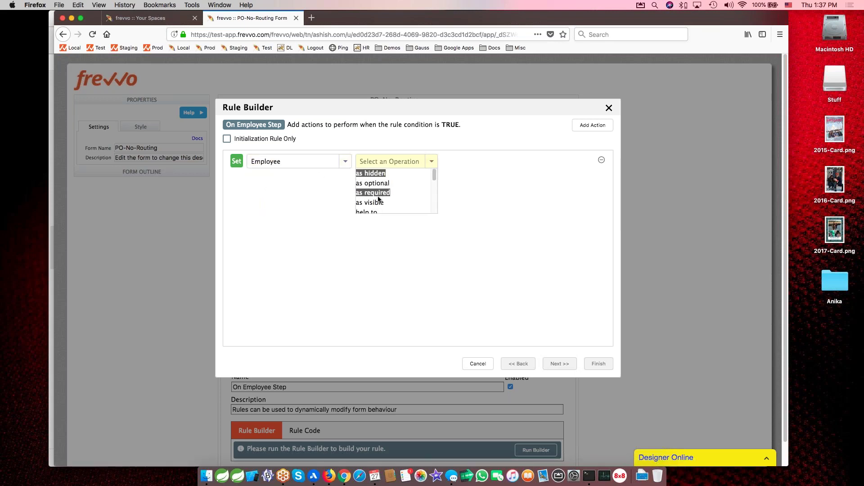
{"action": "scroll", "coordinate": [398, 195], "scroll_direction": "down", "scroll_amount": 2}
{"action": "scroll", "coordinate": [378, 190], "scroll_direction": "down", "scroll_amount": 2}
{"action": "left_click", "coordinate": [376, 199]}
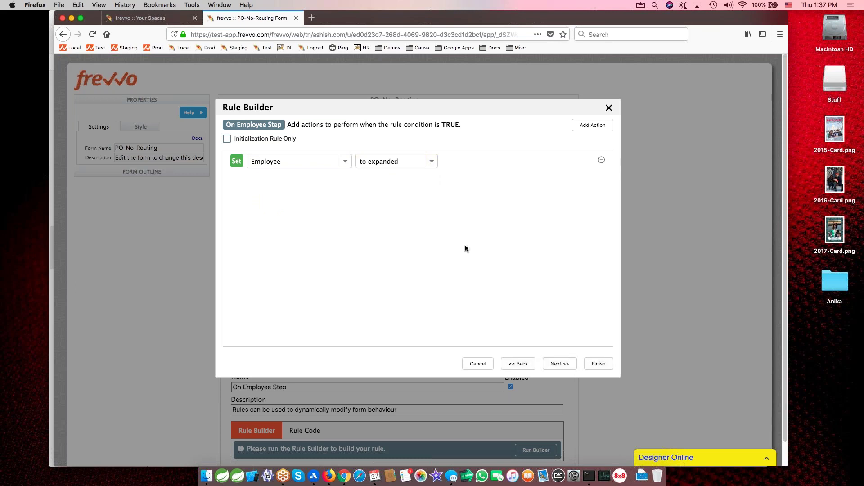
Add an action that sets the Employee section to collapsed when the condition is false, and finish the On Employee Step rule
{"action": "left_click", "coordinate": [560, 363]}
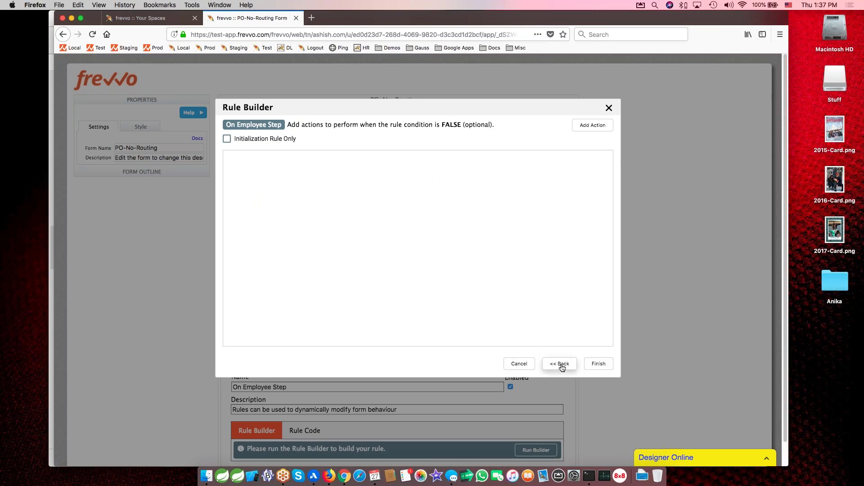
{"action": "left_click", "coordinate": [592, 126]}
{"action": "left_click", "coordinate": [284, 162]}
{"action": "type", "text": "Emp"}
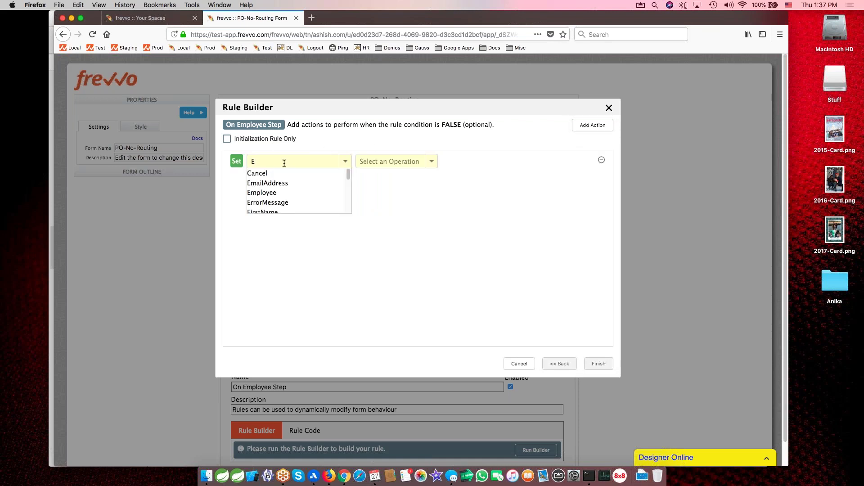
{"action": "left_click", "coordinate": [263, 174]}
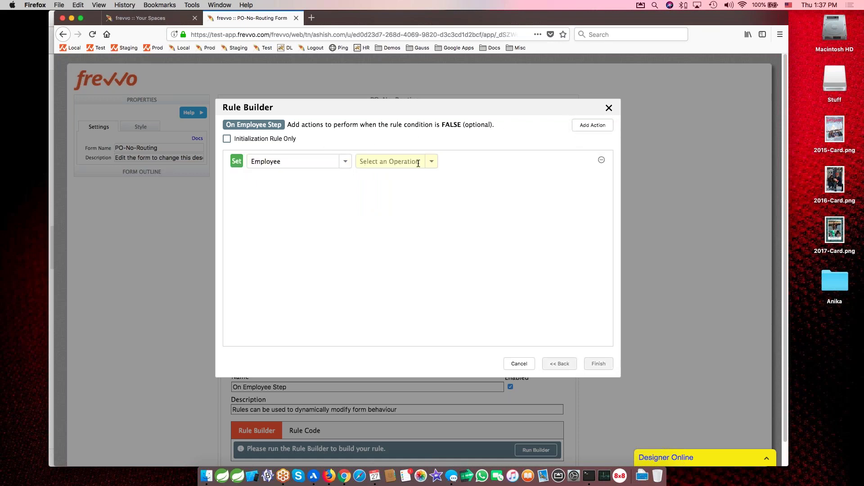
{"action": "left_click", "coordinate": [426, 164]}
{"action": "scroll", "coordinate": [390, 198], "scroll_direction": "down", "scroll_amount": 2}
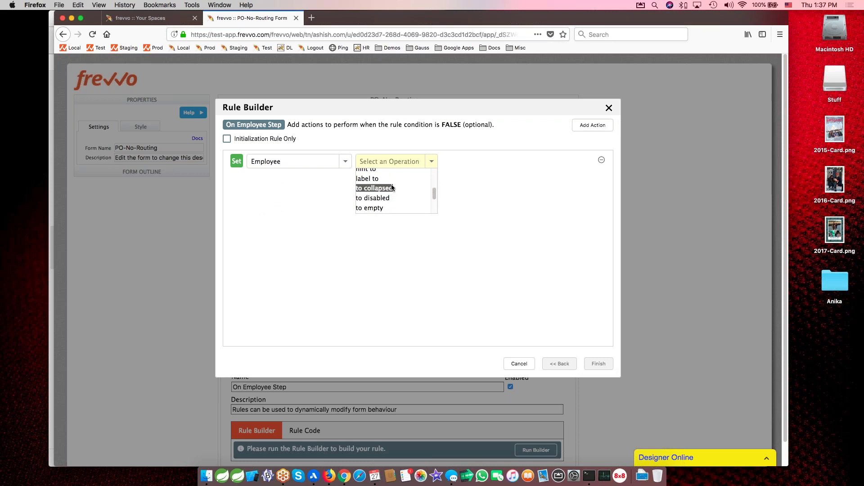
{"action": "left_click", "coordinate": [390, 188]}
{"action": "left_click", "coordinate": [601, 365]}
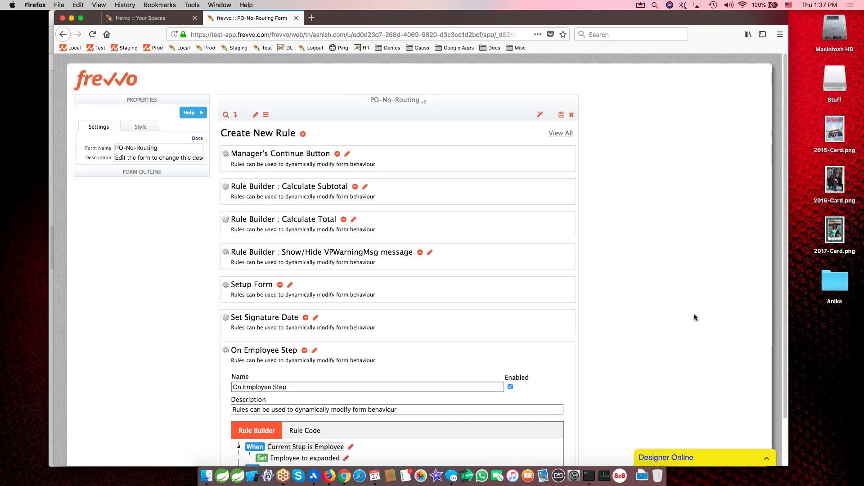
{"action": "scroll", "coordinate": [647, 362], "scroll_direction": "down", "scroll_amount": 2}
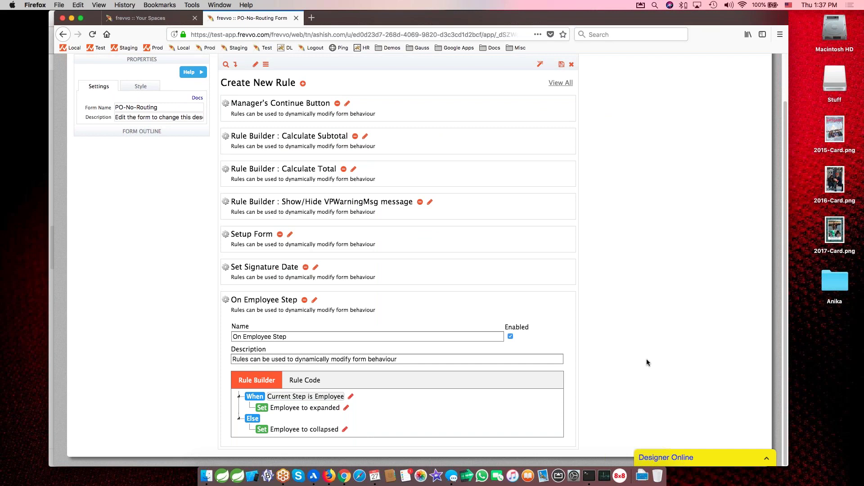
Close the On Employee Step rule's details and create a new rule named "On or after Manager Step"
{"action": "left_click", "coordinate": [315, 300]}
{"action": "left_click", "coordinate": [303, 124]}
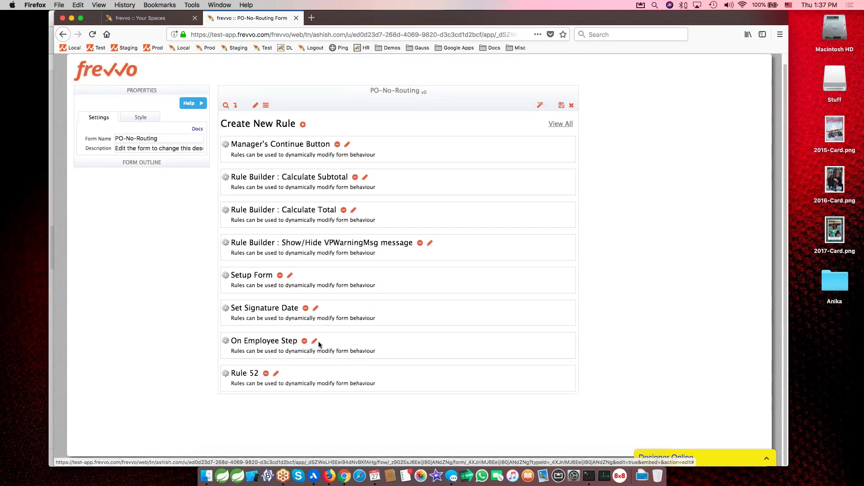
{"action": "scroll", "coordinate": [342, 356], "scroll_direction": "down", "scroll_amount": 2}
{"action": "triple_click", "coordinate": [267, 362]}
{"action": "type", "text": "On or"}
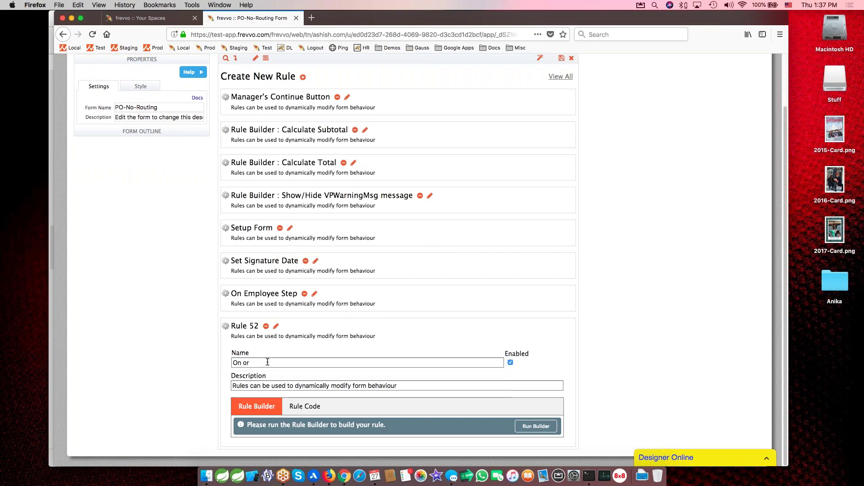
{"action": "type", "text": " after Manager Step"}
{"action": "key", "text": "Tab"}
Run the Rule Builder for the On or after Manager Step rule and add the condition that the current step is on or after Manager
{"action": "left_click", "coordinate": [536, 426]}
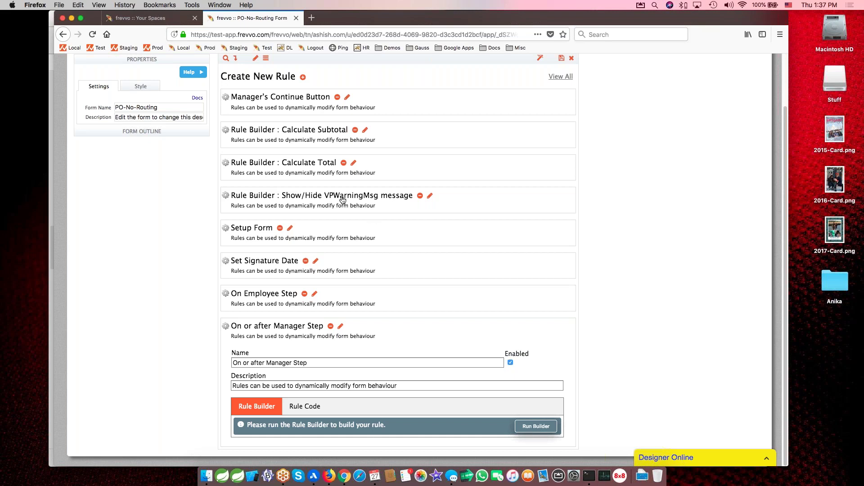
{"action": "left_click", "coordinate": [570, 161]}
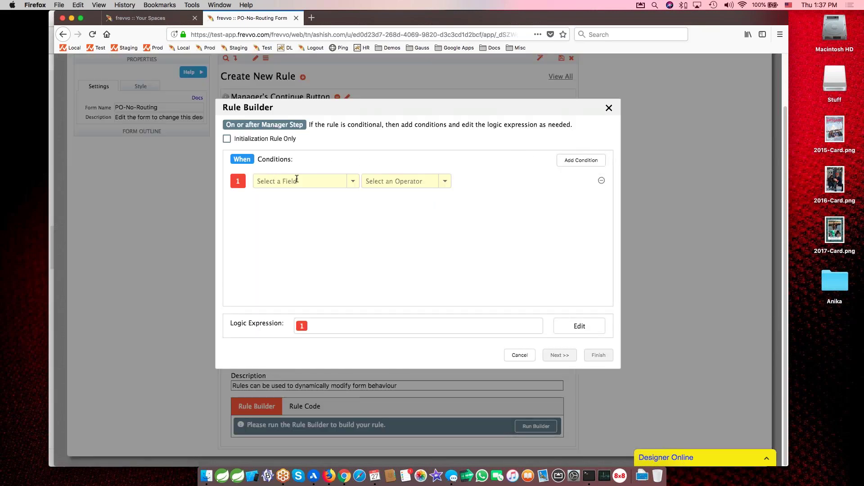
{"action": "left_click", "coordinate": [296, 180]}
{"action": "left_click", "coordinate": [277, 193]}
{"action": "left_click", "coordinate": [447, 183]}
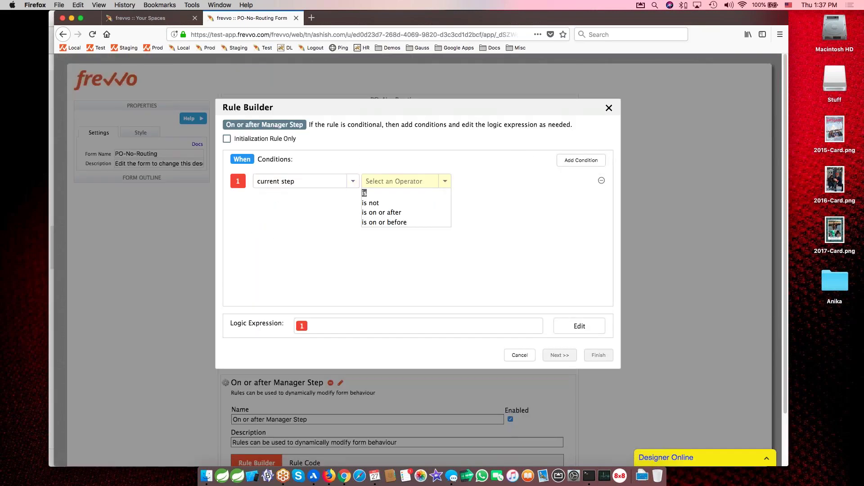
{"action": "left_click", "coordinate": [394, 215]}
{"action": "left_click", "coordinate": [499, 187]}
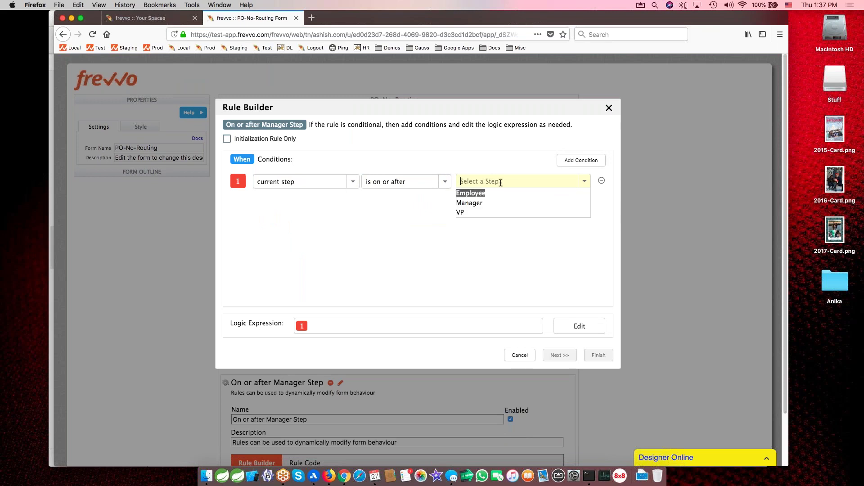
{"action": "left_click", "coordinate": [478, 205]}
Add an action that sets ManagerApproval as visible when the rule condition is true
{"action": "left_click", "coordinate": [560, 355]}
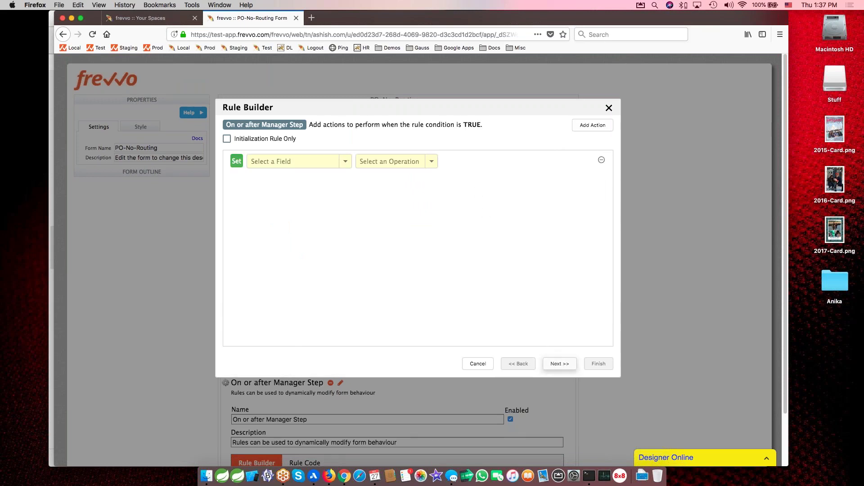
{"action": "left_click", "coordinate": [293, 160]}
{"action": "type", "text": "Mana"}
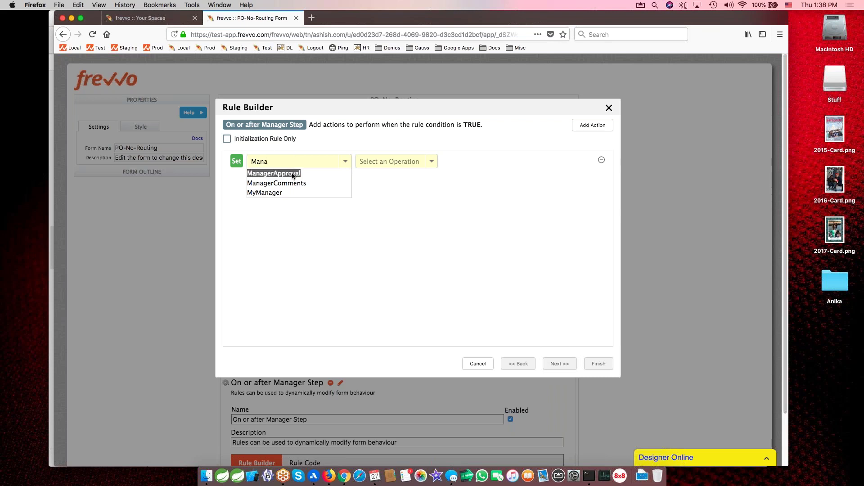
{"action": "left_click", "coordinate": [291, 173]}
{"action": "left_click", "coordinate": [431, 162]}
{"action": "scroll", "coordinate": [383, 202], "scroll_direction": "down", "scroll_amount": 3}
{"action": "left_click", "coordinate": [376, 198]}
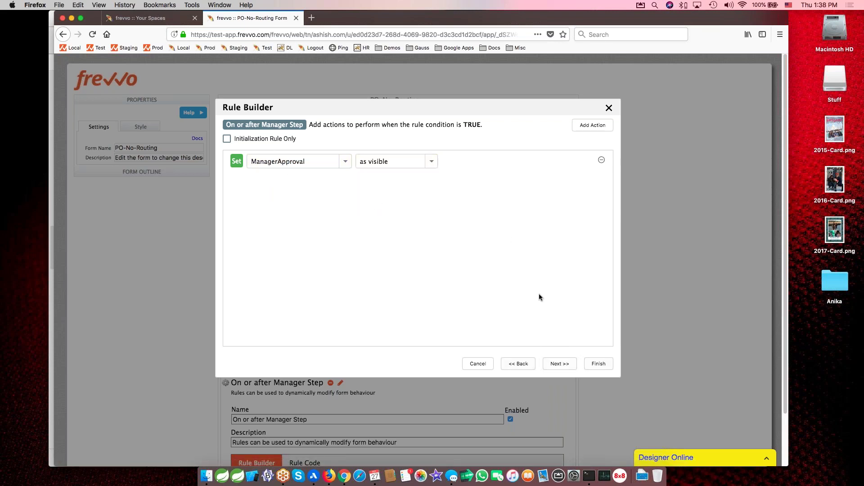
Add an action that sets ManagerApproval as hidden when the condition is false, and finish the rule
{"action": "left_click", "coordinate": [559, 363]}
{"action": "left_click", "coordinate": [583, 126]}
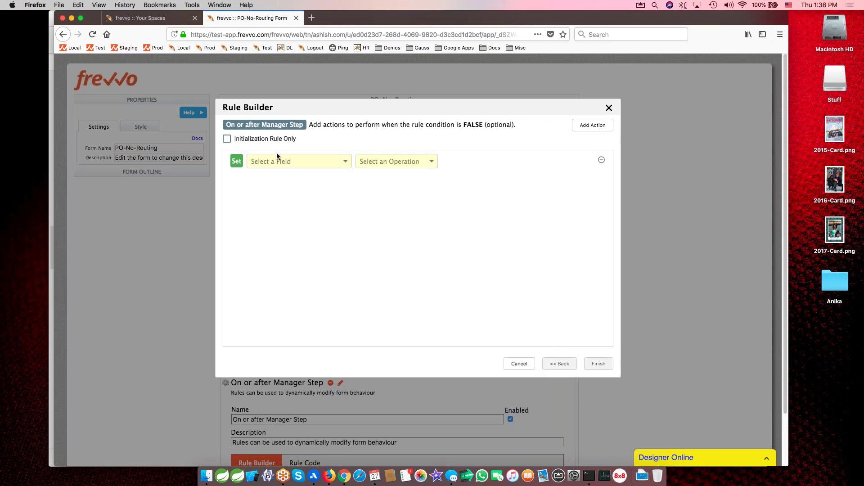
{"action": "left_click", "coordinate": [277, 161]}
{"action": "type", "text": "Manag"}
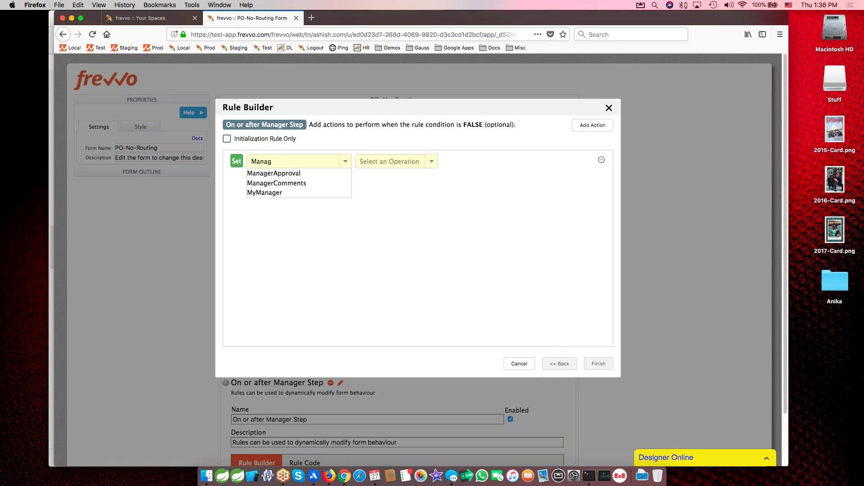
{"action": "left_click", "coordinate": [273, 174]}
{"action": "left_click", "coordinate": [419, 161]}
{"action": "scroll", "coordinate": [381, 193], "scroll_direction": "down", "scroll_amount": 3}
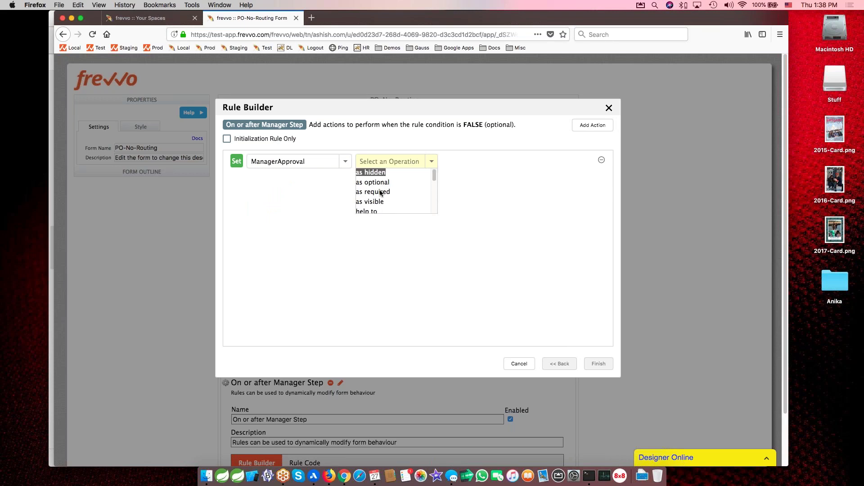
{"action": "left_click", "coordinate": [387, 170]}
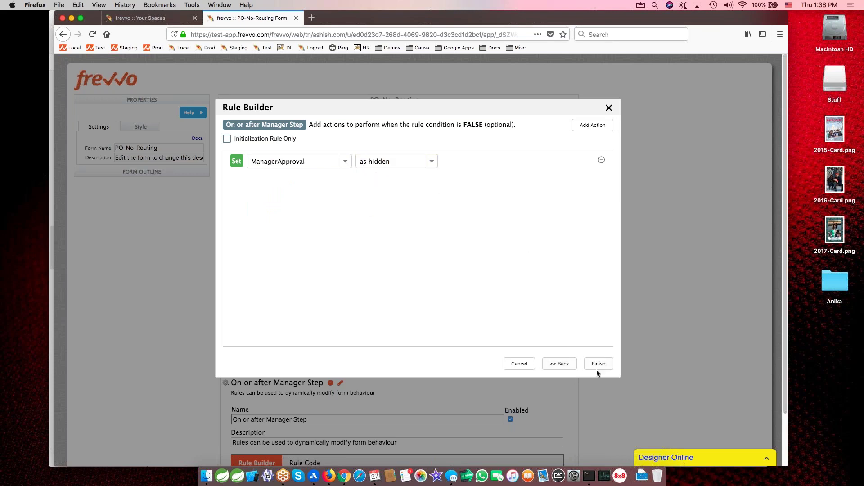
{"action": "left_click", "coordinate": [598, 366]}
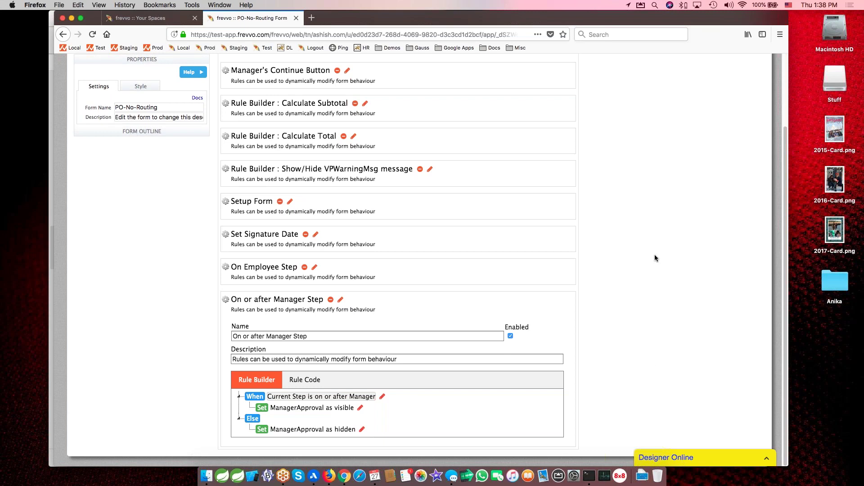
Save the PO-No-Routing form and the PO Demo Flow 1 flow
{"action": "scroll", "coordinate": [620, 212], "scroll_direction": "up", "scroll_amount": 3}
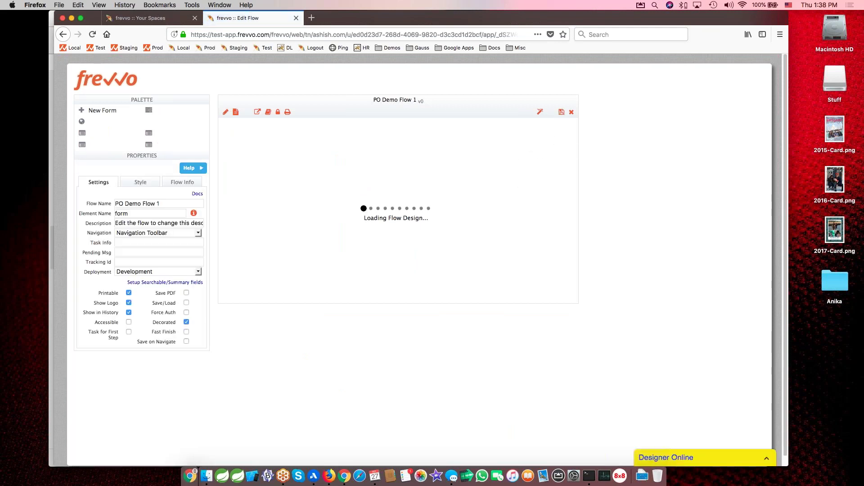
{"action": "left_click", "coordinate": [561, 112]}
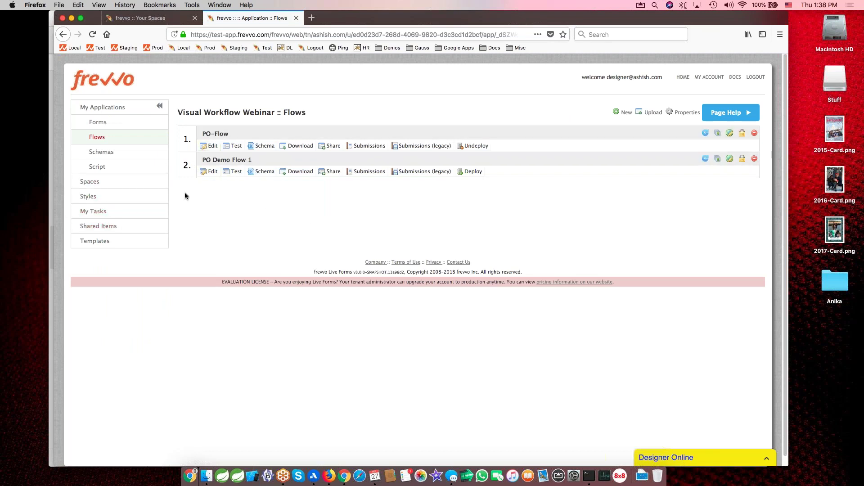
{"action": "left_click", "coordinate": [86, 181]}
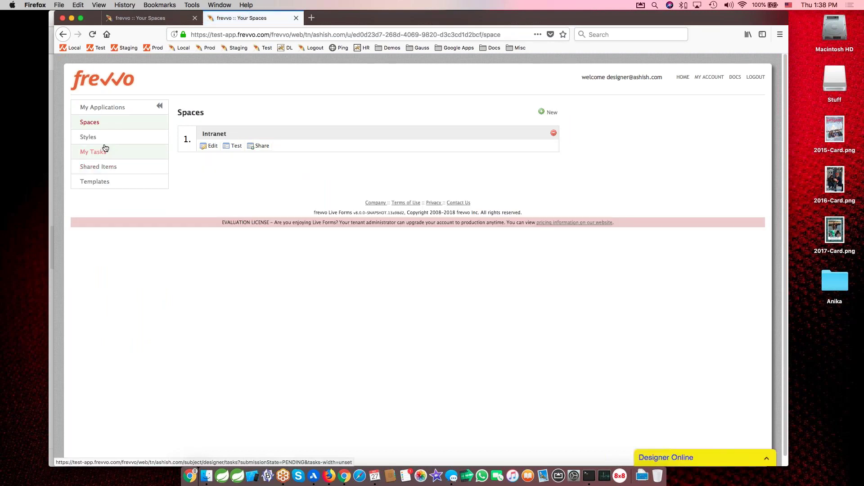
{"action": "left_click", "coordinate": [91, 108]}
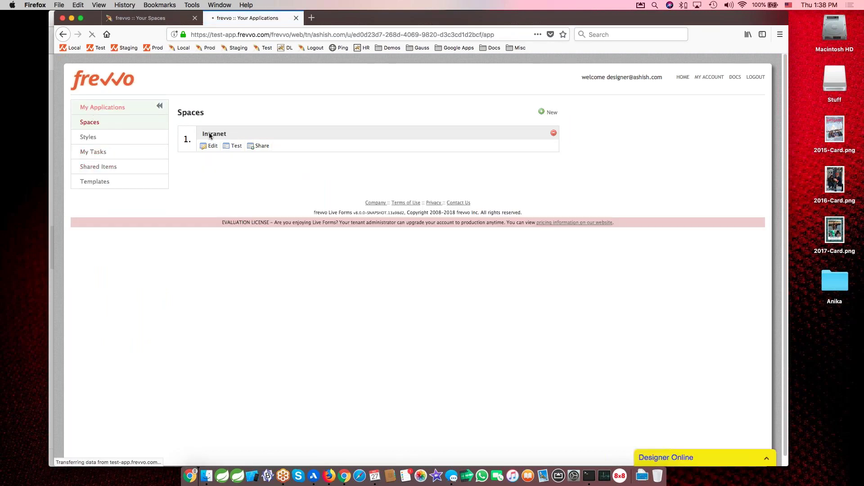
{"action": "left_click", "coordinate": [98, 137]}
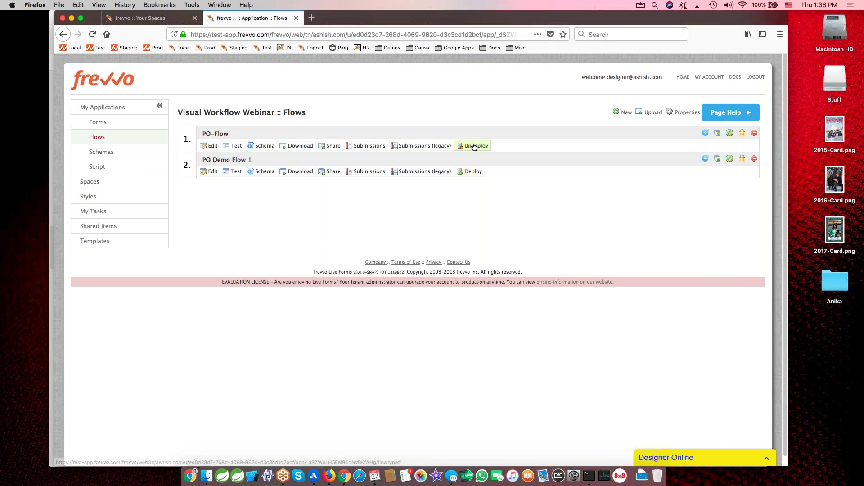
Open the Intranet space for editing, look over its Finance and Important Items menus, and close it without changes
{"action": "left_click", "coordinate": [152, 18]}
{"action": "left_click", "coordinate": [211, 146]}
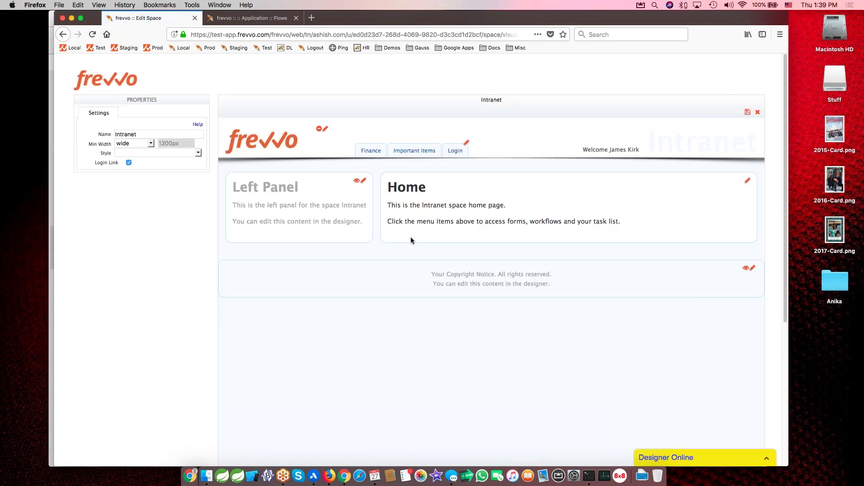
{"action": "mouse_move", "coordinate": [371, 150]}
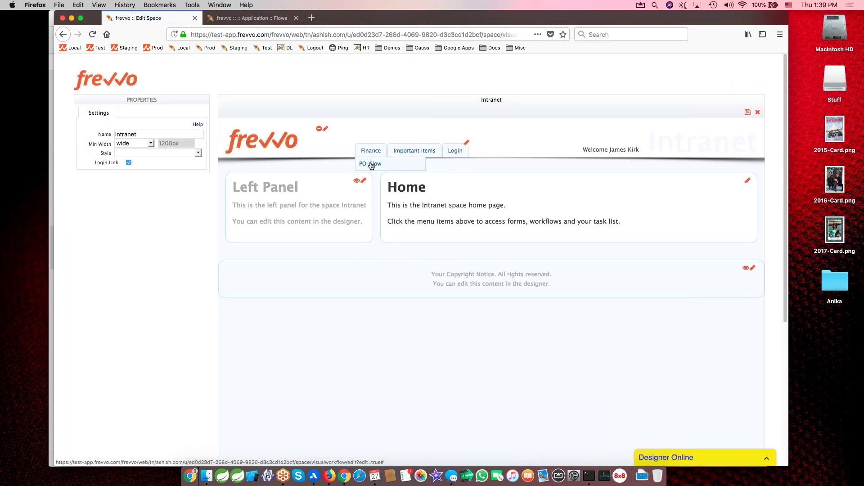
{"action": "mouse_move", "coordinate": [414, 152]}
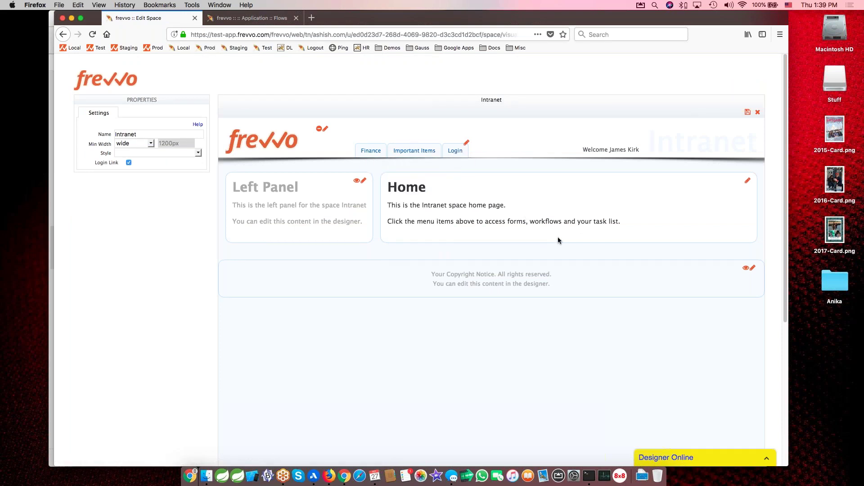
{"action": "left_click", "coordinate": [758, 112]}
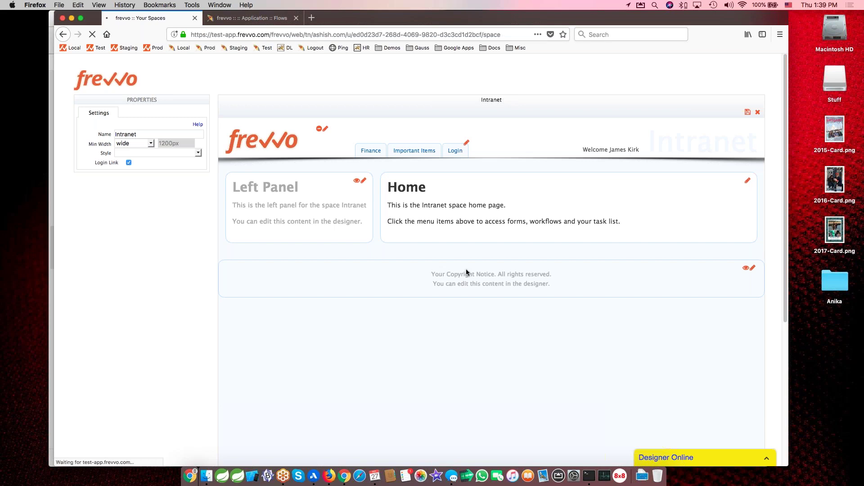
Run the Intranet space in test mode and open PO-Flow from its Finance items
{"action": "left_click", "coordinate": [237, 146]}
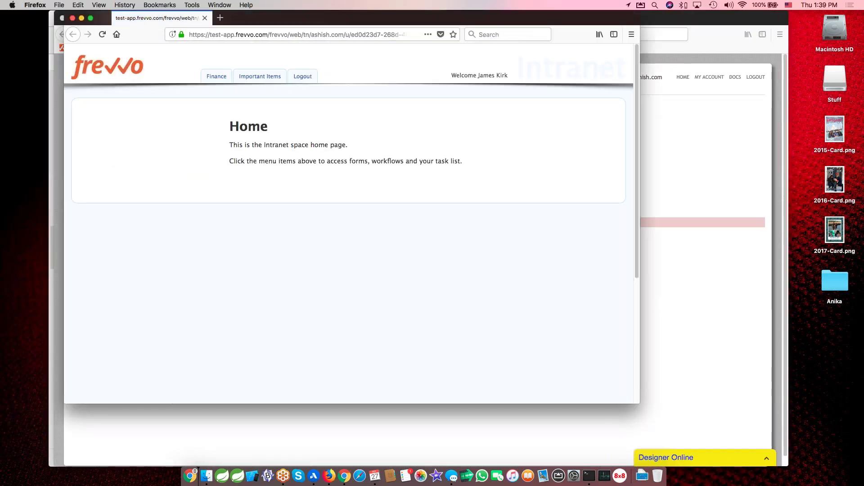
{"action": "left_click_drag", "start_coordinate": [387, 21], "coordinate": [428, 43]}
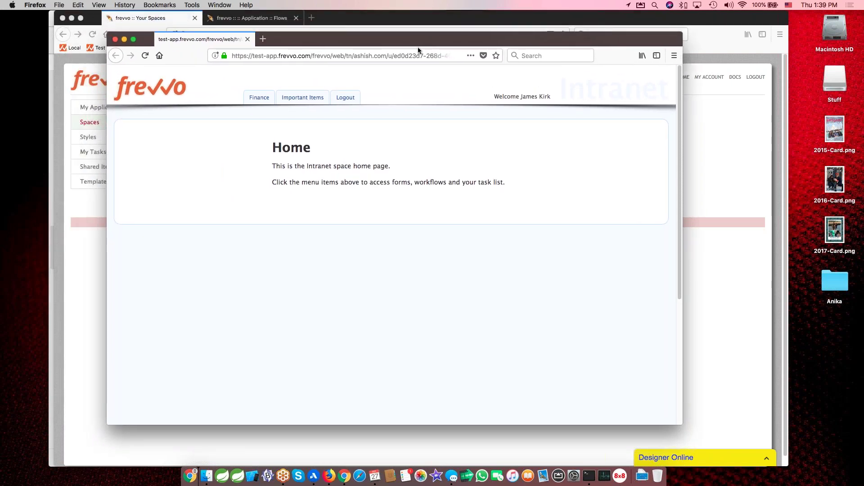
{"action": "mouse_move", "coordinate": [260, 97]}
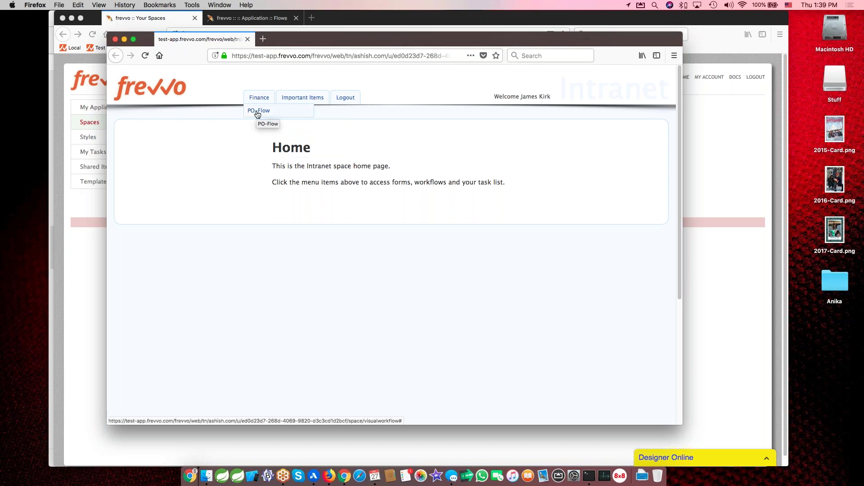
{"action": "left_click", "coordinate": [258, 113]}
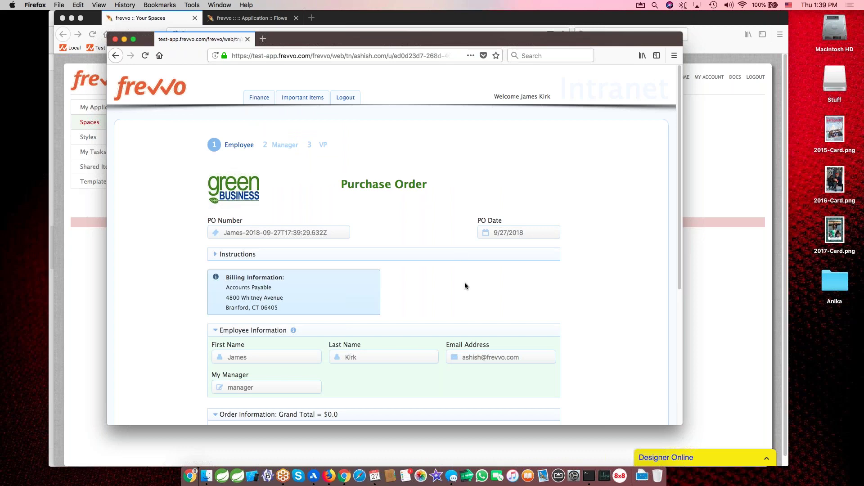
Fill in the purchase order's first item row with Red widgets, quantity 17 and unit price 121
{"action": "scroll", "coordinate": [432, 290], "scroll_direction": "down", "scroll_amount": 5}
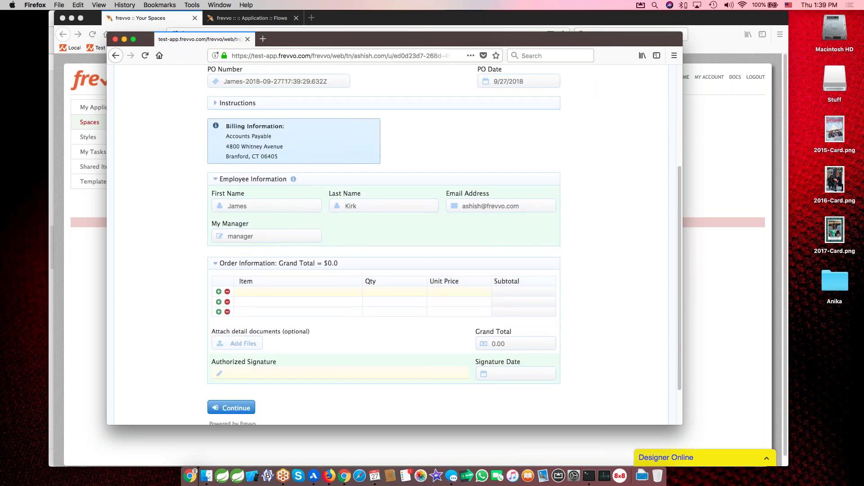
{"action": "scroll", "coordinate": [432, 290], "scroll_direction": "down", "scroll_amount": 2}
{"action": "type", "text": "Red widgets"}
{"action": "type", "text": "1"}
{"action": "type", "text": "7"}
{"action": "key", "text": "Tab"}
{"action": "type", "text": "121"}
{"action": "key", "text": "Tab"}
Fill in the purchase order's second item row with Blue widgets, quantity 121 and unit price 123.19
{"action": "left_click", "coordinate": [250, 247]}
{"action": "type", "text": "Blue weidg"}
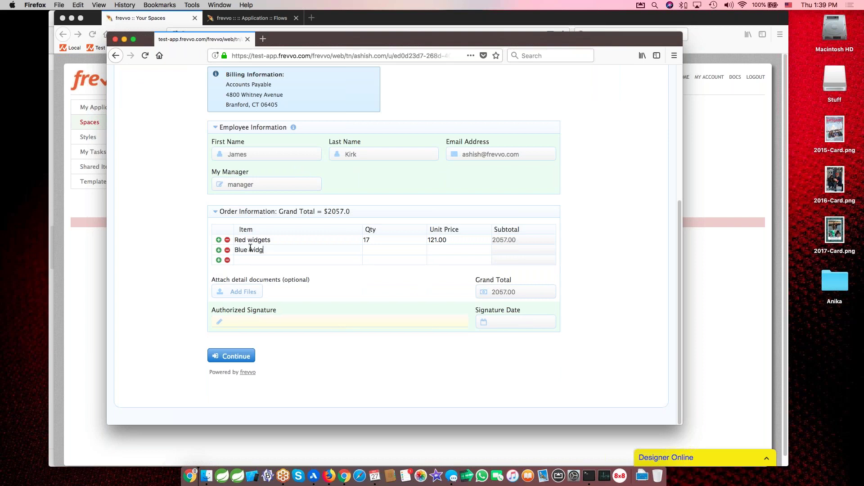
{"action": "type", "text": "ets12"}
{"action": "type", "text": "12"}
{"action": "type", "text": "3.19"}
{"action": "key", "text": "Tab"}
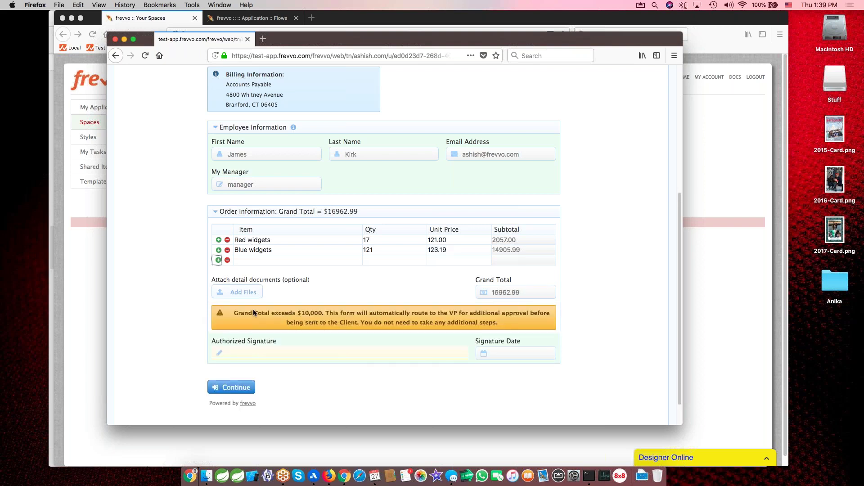
Attach if_seo_web_2-37_1045319.png from the iconfinder icons folder to the purchase order as a detail document
{"action": "scroll", "coordinate": [606, 320], "scroll_direction": "down", "scroll_amount": 2}
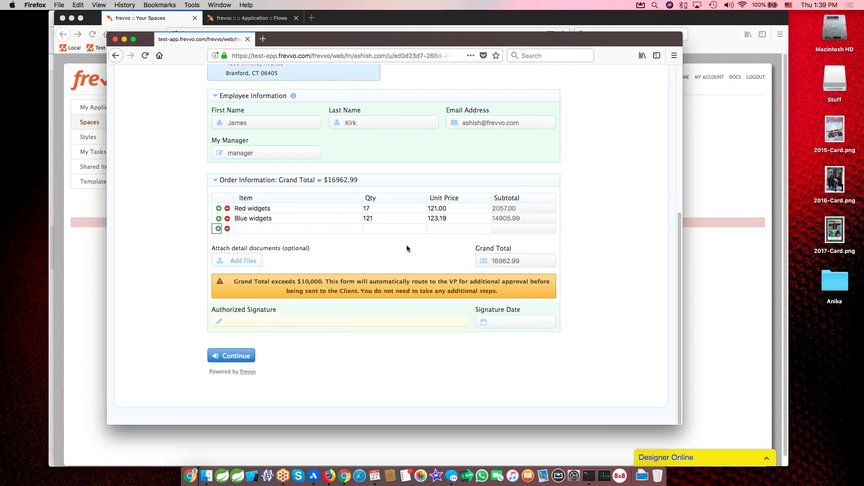
{"action": "left_click", "coordinate": [238, 263]}
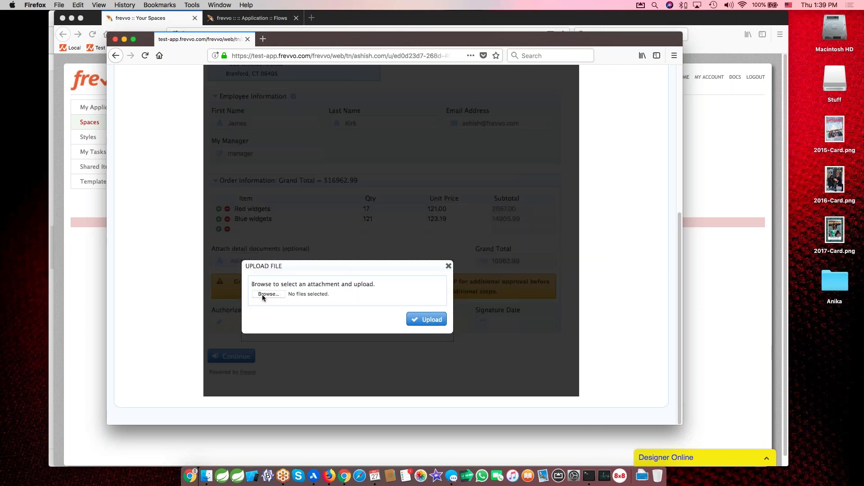
{"action": "left_click", "coordinate": [267, 348]}
{"action": "left_click", "coordinate": [316, 107]}
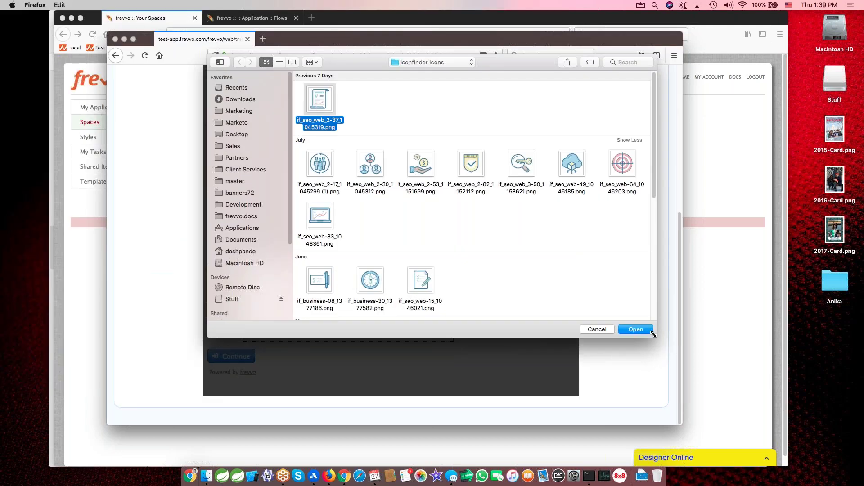
{"action": "left_click", "coordinate": [636, 330]}
{"action": "left_click", "coordinate": [432, 318]}
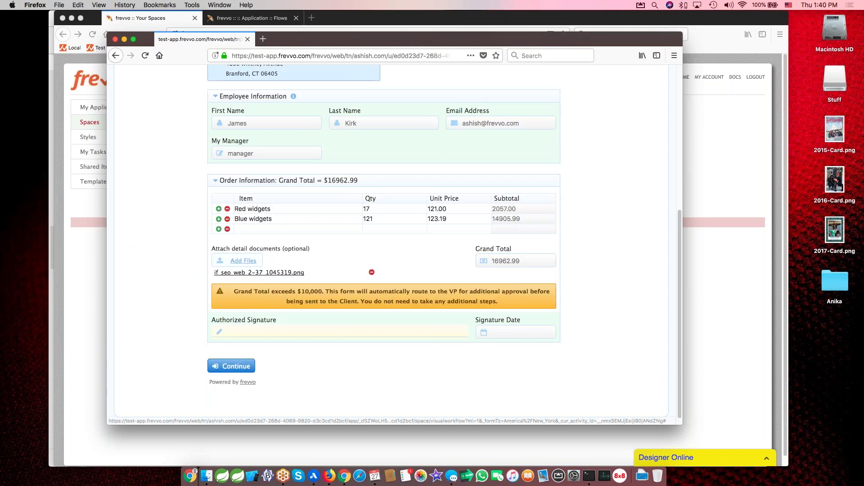
Draw a handwritten authorized signature on the purchase order and continue to send it for manager approval
{"action": "left_click", "coordinate": [244, 332]}
{"action": "mouse_move", "coordinate": [252, 256]}
{"action": "left_mouse_down"}
{"action": "mouse_move", "coordinate": [318, 227]}
{"action": "mouse_move", "coordinate": [412, 265]}
{"action": "left_mouse_up"}
{"action": "left_click", "coordinate": [448, 302]}
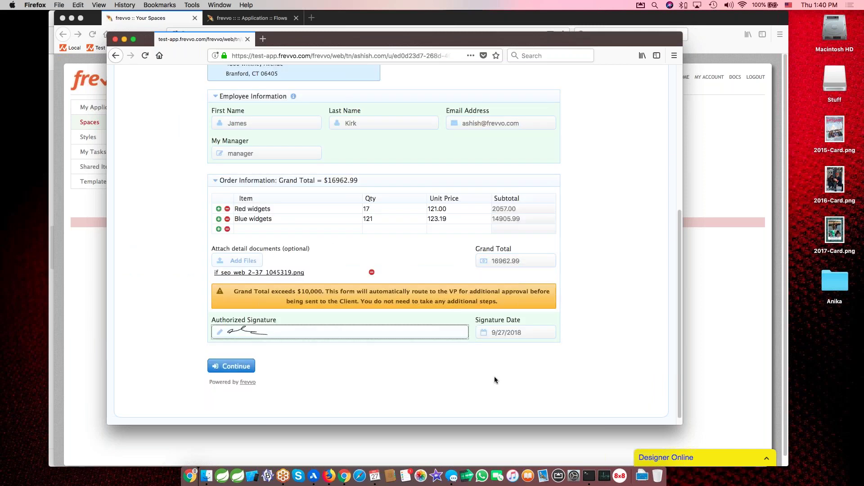
{"action": "left_click", "coordinate": [235, 366]}
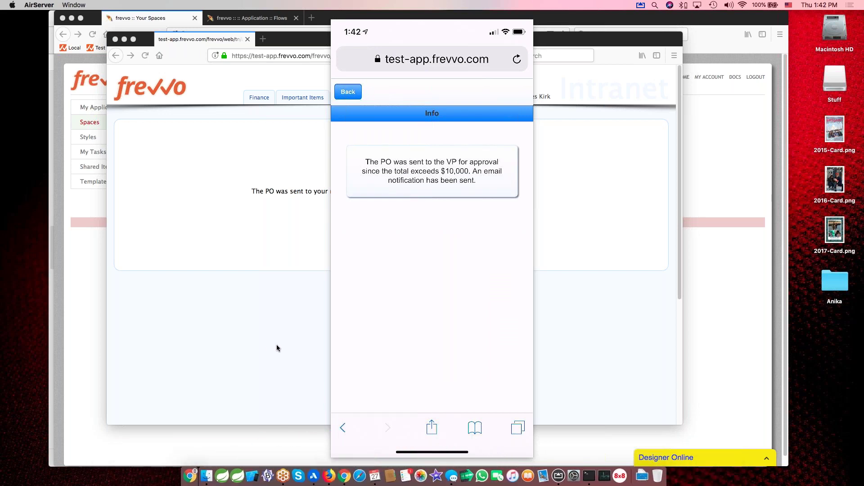
Switch to Chrome, reload the Intranet space in the VP's session and view the audit trail of the PO-Flow task
{"action": "left_click", "coordinate": [345, 476]}
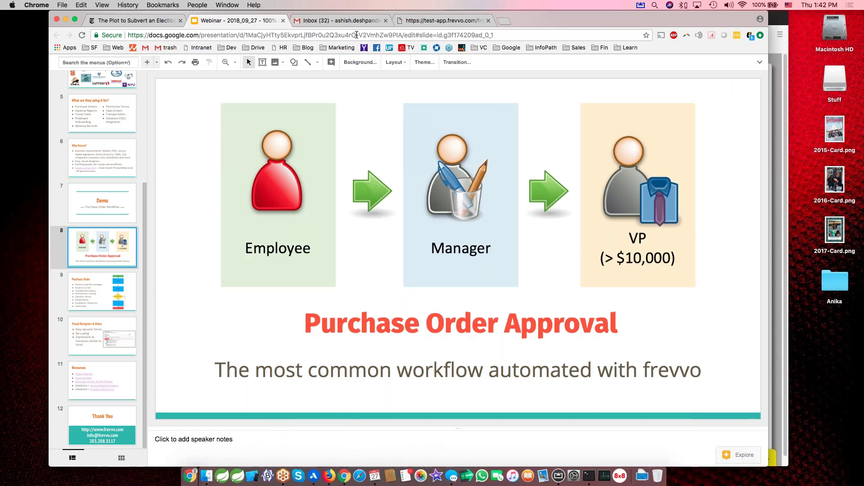
{"action": "left_click", "coordinate": [422, 22]}
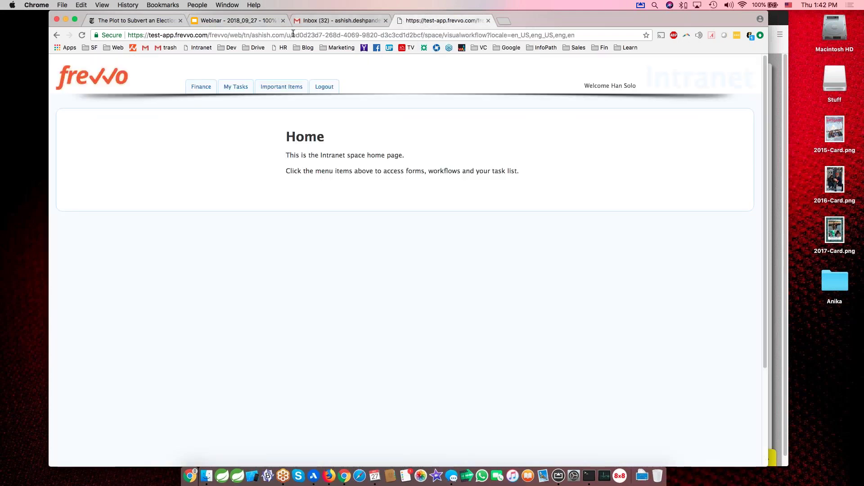
{"action": "left_click", "coordinate": [199, 46]}
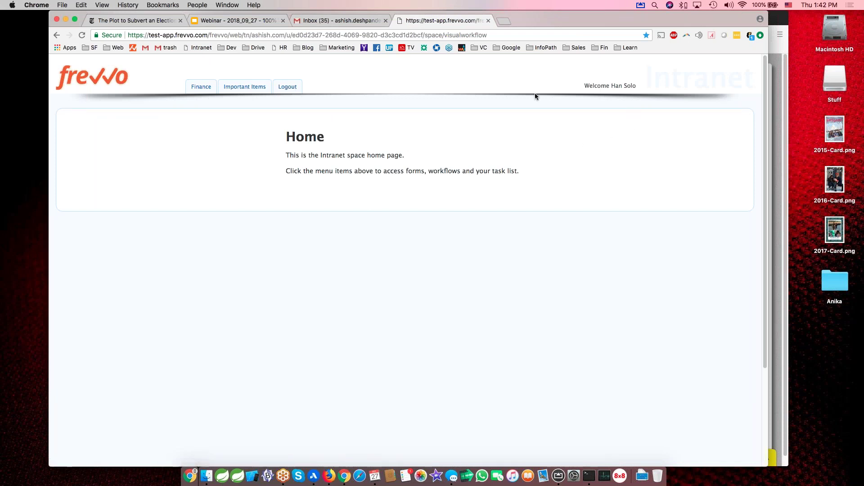
{"action": "left_click", "coordinate": [234, 100]}
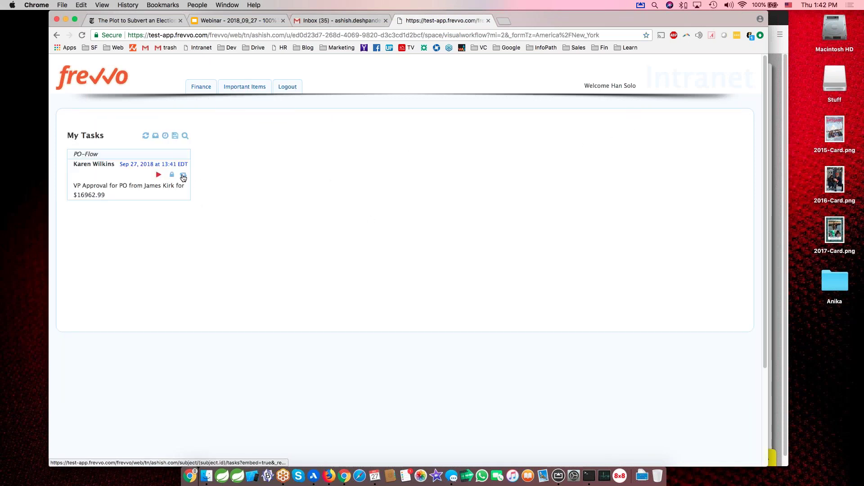
{"action": "left_click", "coordinate": [183, 175]}
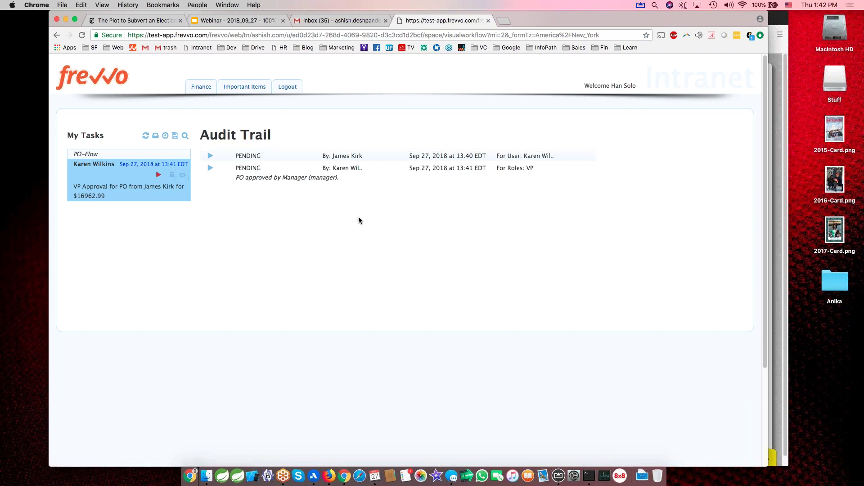
Switch to Firefox, list the employee's past PO tasks and open the audit trail of the purchase order still awaiting VP approval
{"action": "key", "text": "super+Tab"}
{"action": "key", "text": "super+Tab"}
{"action": "key", "text": "super+Tab"}
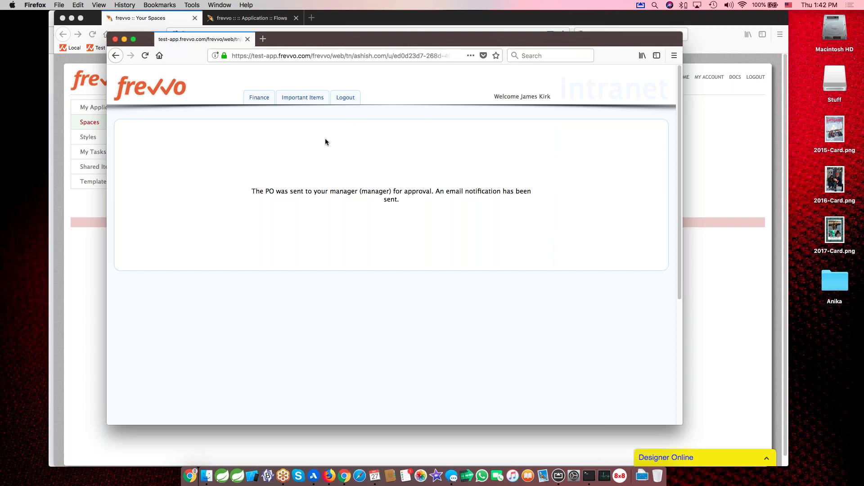
{"action": "left_click", "coordinate": [292, 110]}
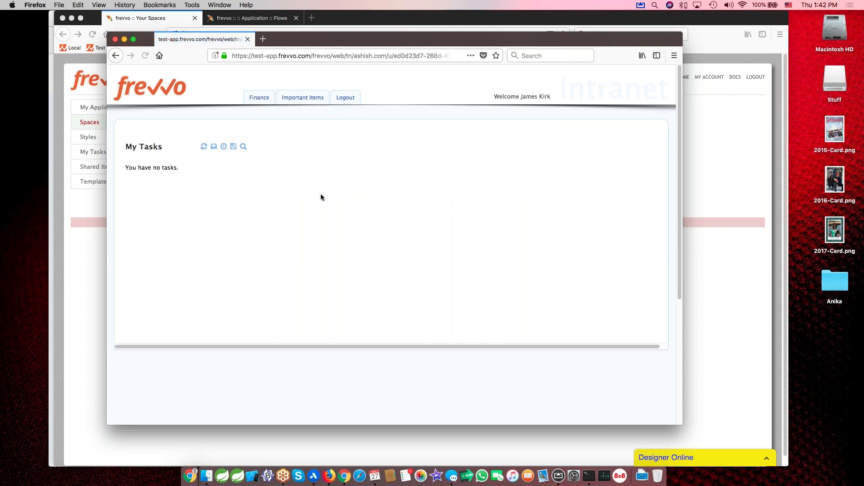
{"action": "left_click", "coordinate": [223, 146]}
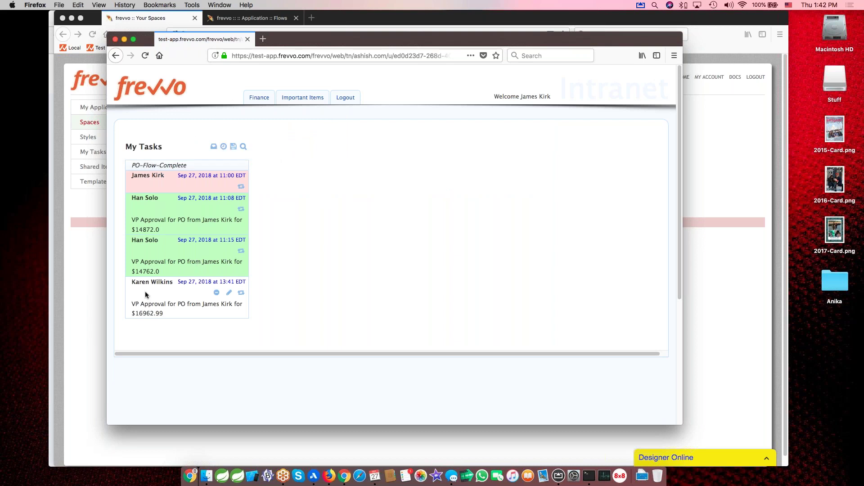
{"action": "left_click", "coordinate": [242, 293]}
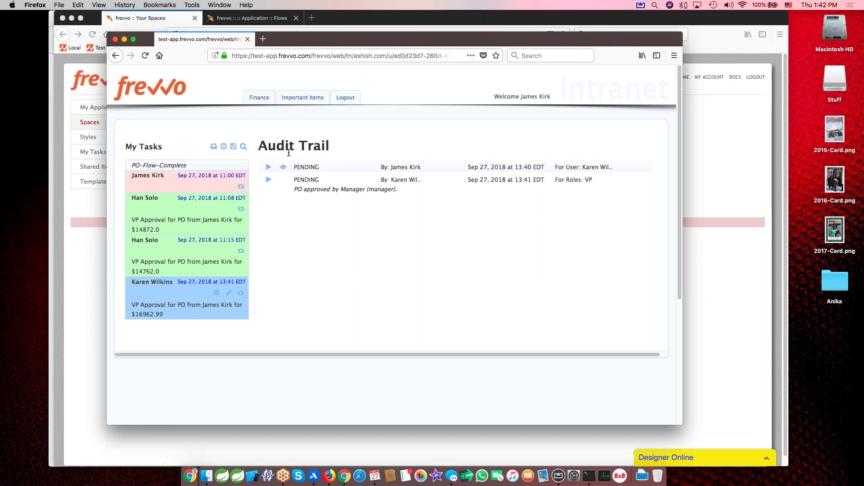
View the employee step's read-only purchase order from the audit trail, checking its items, attachment and signature
{"action": "left_click", "coordinate": [283, 167]}
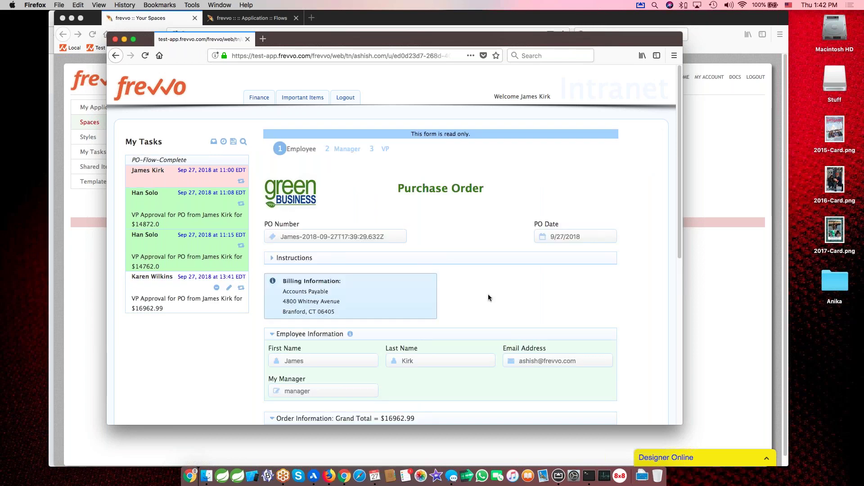
{"action": "scroll", "coordinate": [488, 294], "scroll_direction": "down", "scroll_amount": 5}
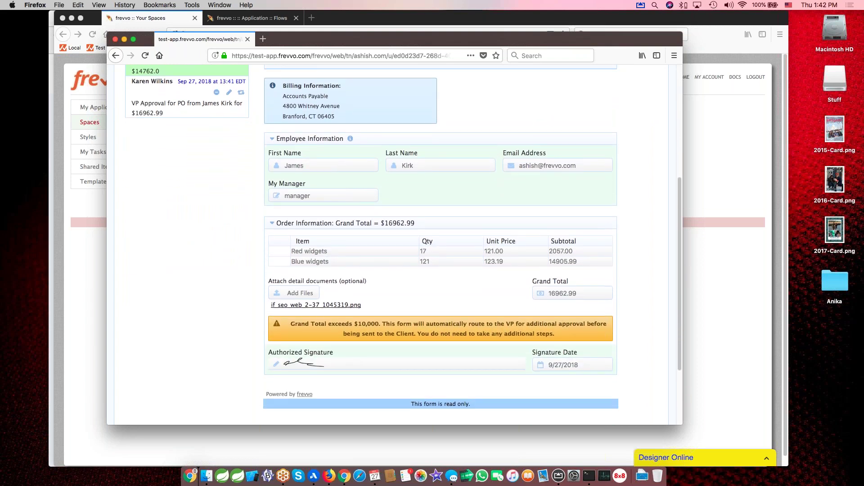
{"action": "scroll", "coordinate": [403, 245], "scroll_direction": "down", "scroll_amount": 3}
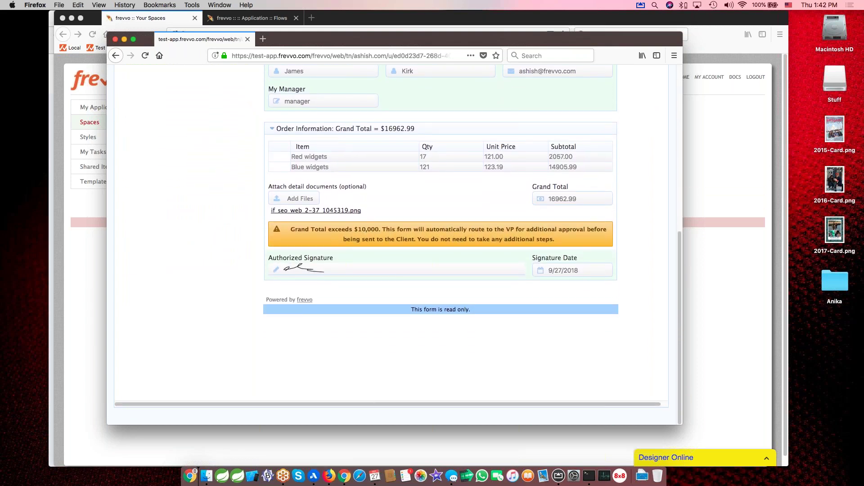
{"action": "scroll", "coordinate": [493, 204], "scroll_direction": "up", "scroll_amount": 10}
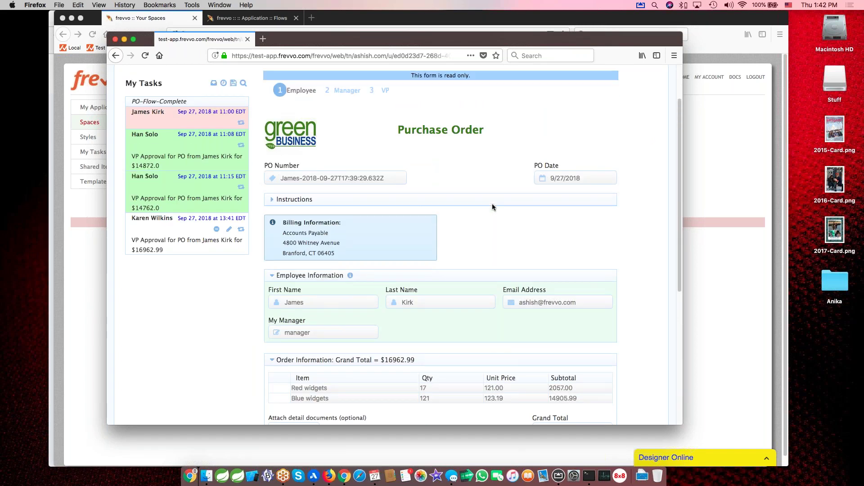
{"action": "scroll", "coordinate": [493, 203], "scroll_direction": "down", "scroll_amount": 2}
{"action": "scroll", "coordinate": [493, 204], "scroll_direction": "down", "scroll_amount": 5}
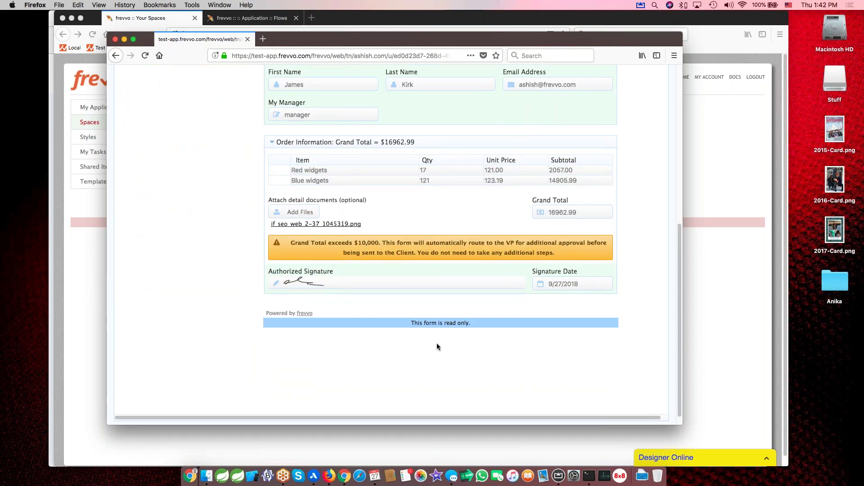
Return to the VP's session in Chrome and open the pending PO-Flow task at its VP Approval section
{"action": "key", "text": "super+Tab"}
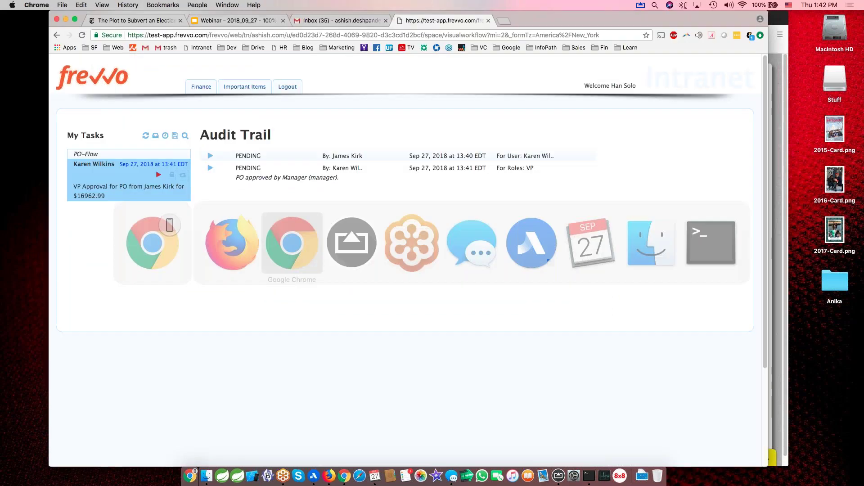
{"action": "left_click", "coordinate": [158, 175]}
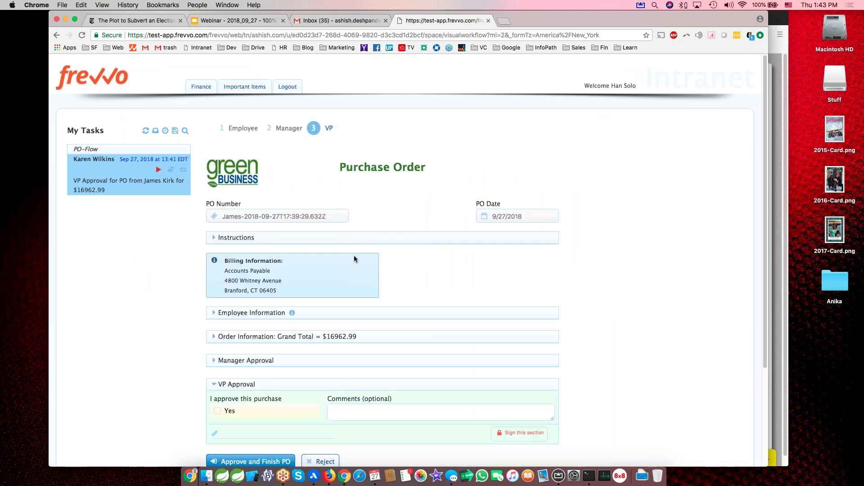
{"action": "scroll", "coordinate": [375, 328], "scroll_direction": "down", "scroll_amount": 5}
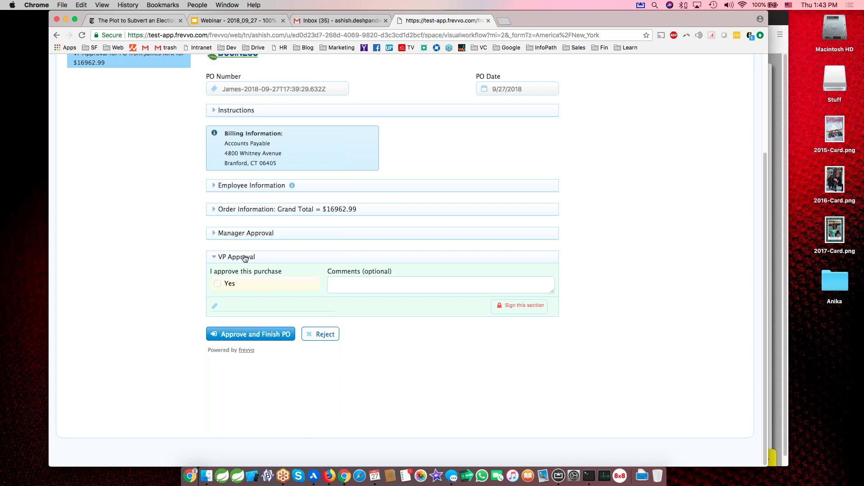
Approve the purchase as VP with the comment "We need this stuff", sign the section, and approve and finish the PO
{"action": "left_click", "coordinate": [231, 284]}
{"action": "left_click", "coordinate": [366, 283]}
{"action": "type", "text": "We ne"}
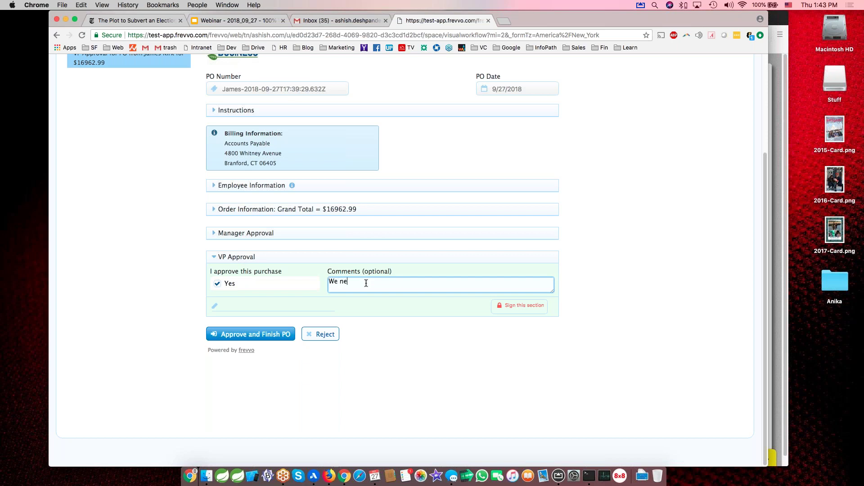
{"action": "type", "text": "ed this stuff"}
{"action": "left_click", "coordinate": [519, 305]}
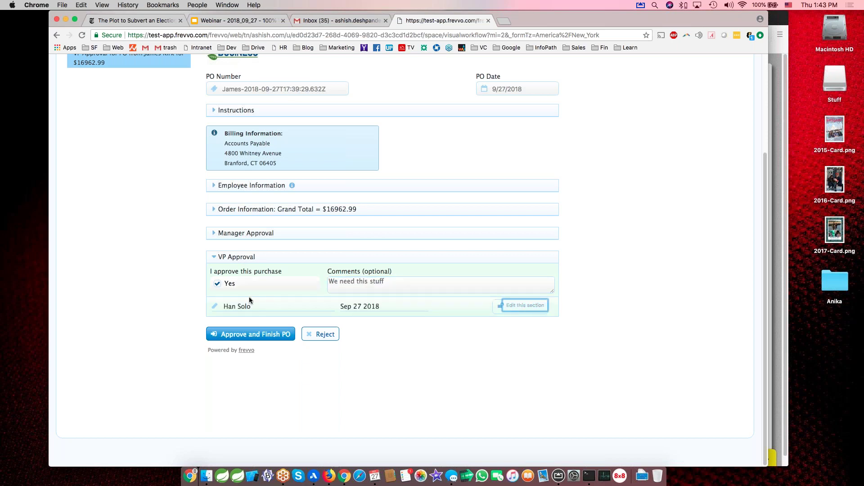
{"action": "left_click", "coordinate": [636, 306]}
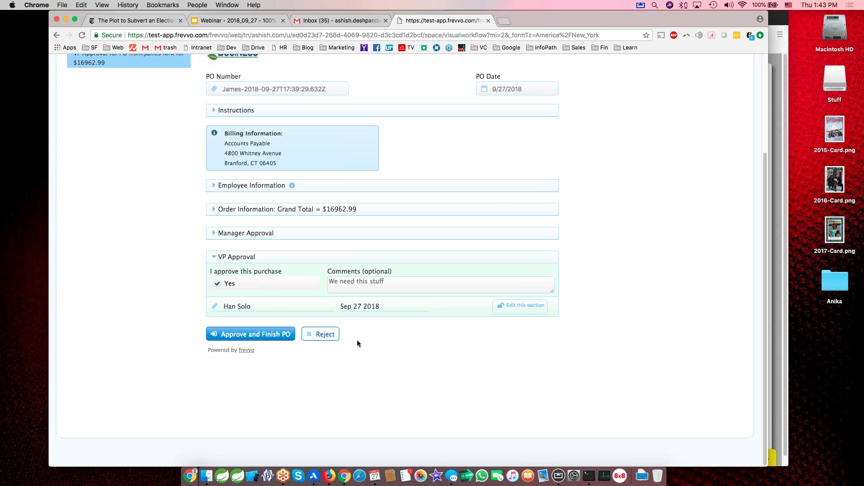
{"action": "left_click", "coordinate": [243, 337]}
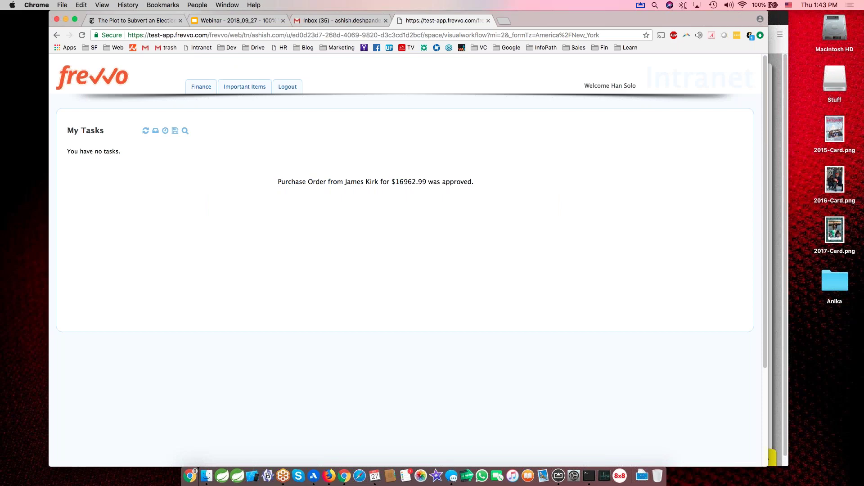
Read the VP approval request e-mail in the Gmail inbox and return to the message list
{"action": "left_click", "coordinate": [334, 21]}
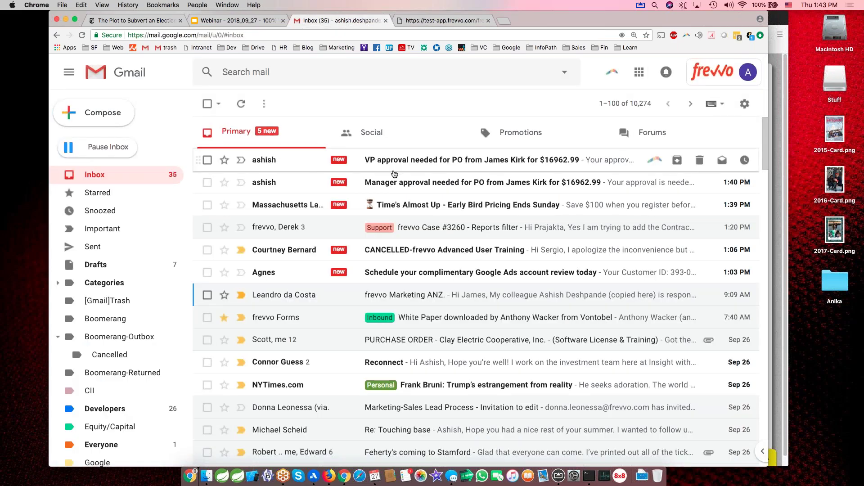
{"action": "left_click", "coordinate": [415, 163]}
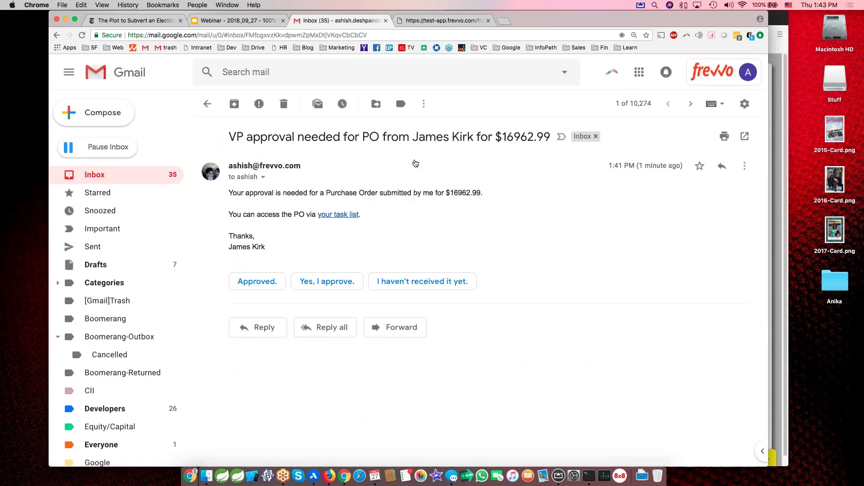
{"action": "left_click", "coordinate": [207, 104]}
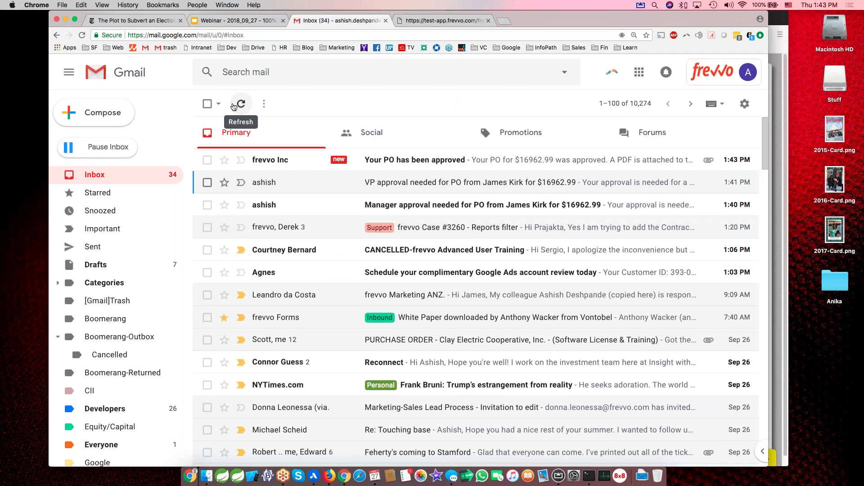
Open the "Your PO has been approved" e-mail, preview its attached image and close the preview
{"action": "left_click", "coordinate": [411, 167]}
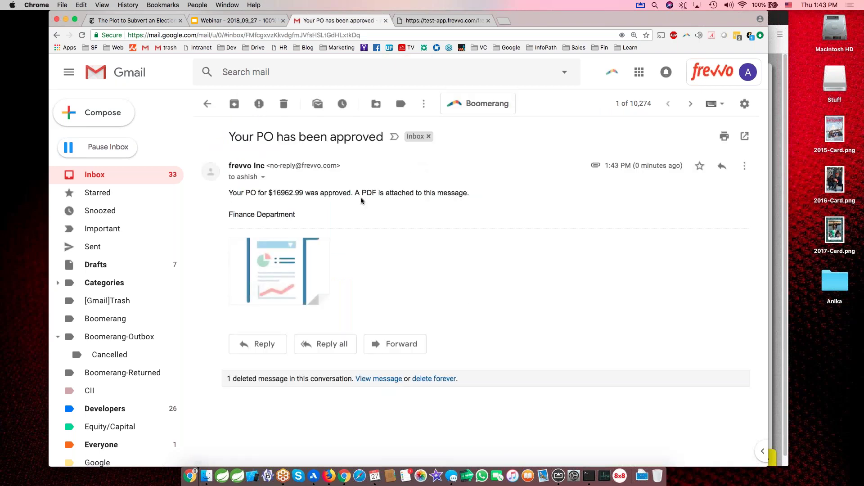
{"action": "left_click", "coordinate": [293, 270]}
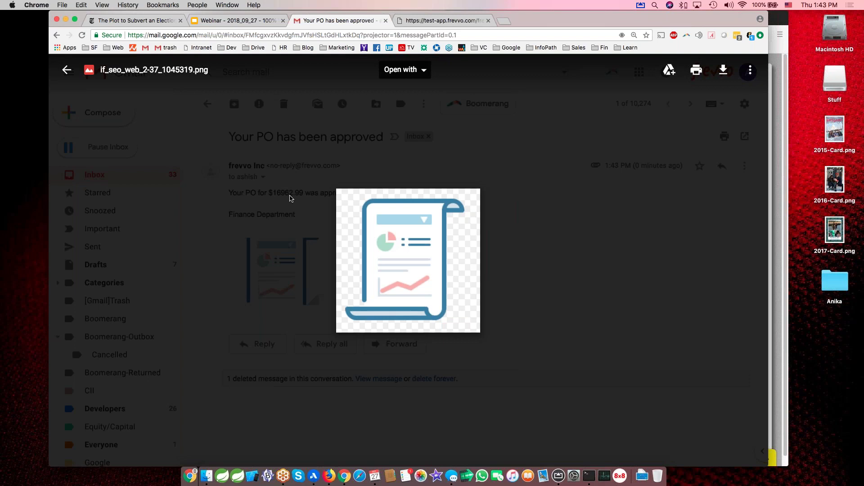
{"action": "left_click", "coordinate": [66, 70]}
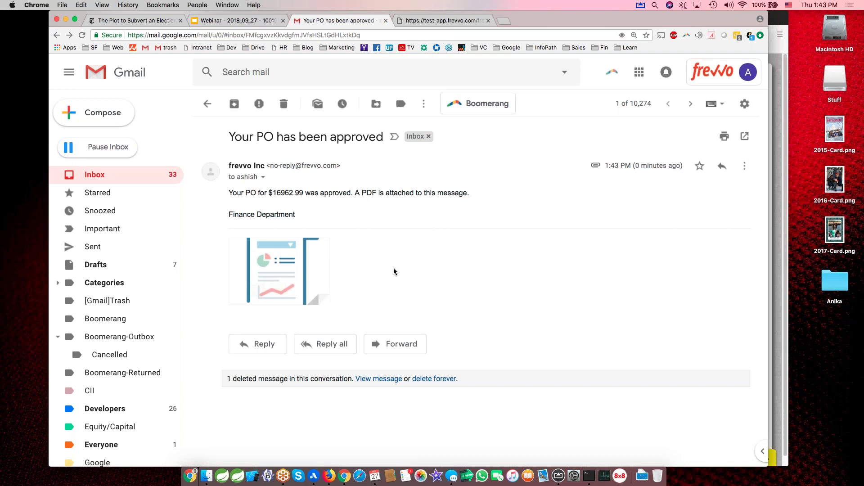
Switch to the webinar presentation in Chrome to view the Purchase Order Approval slide
{"action": "left_click", "coordinate": [249, 21]}
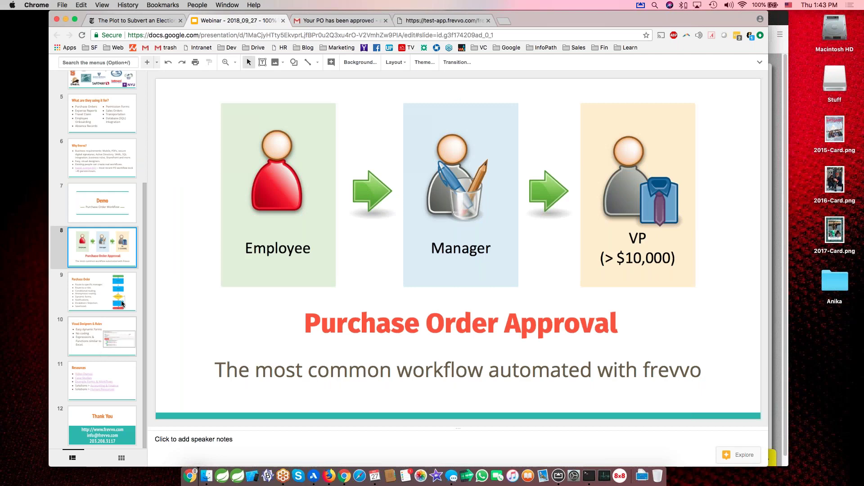
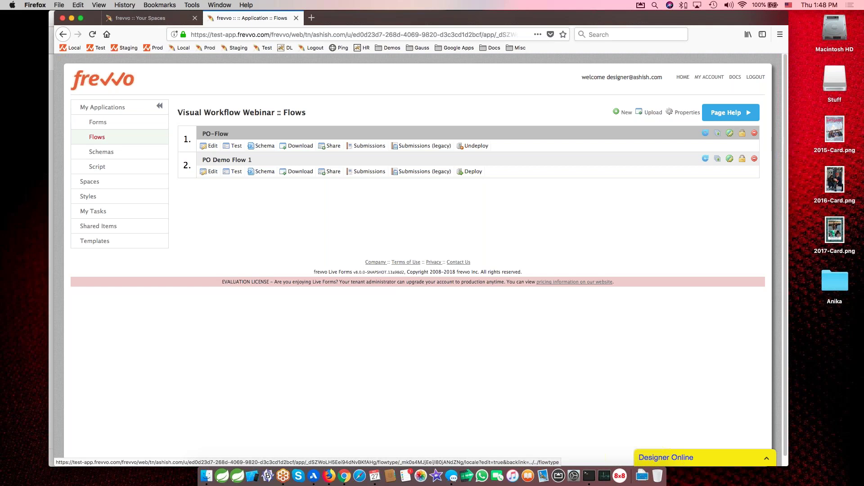
Open the languages page of PO-Flow in Firefox and save its default strings file, PO_Flow_default.properties
{"action": "left_click", "coordinate": [723, 134]}
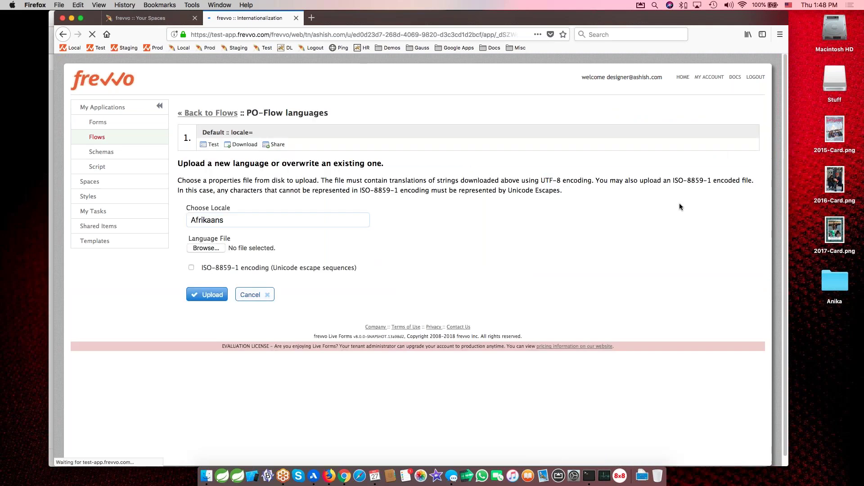
{"action": "left_click", "coordinate": [243, 145]}
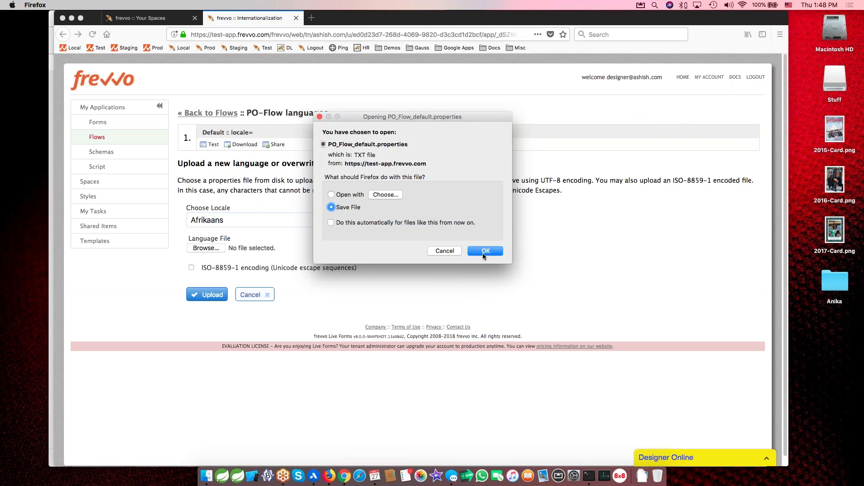
{"action": "left_click", "coordinate": [483, 252]}
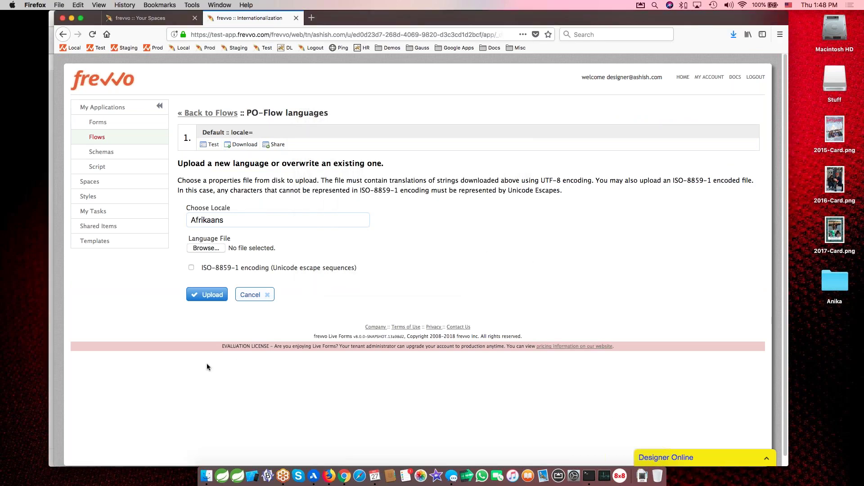
Locate PO_Flow_default.properties in the Downloads folder with Finder and open it in BBEdit
{"action": "left_click", "coordinate": [206, 476]}
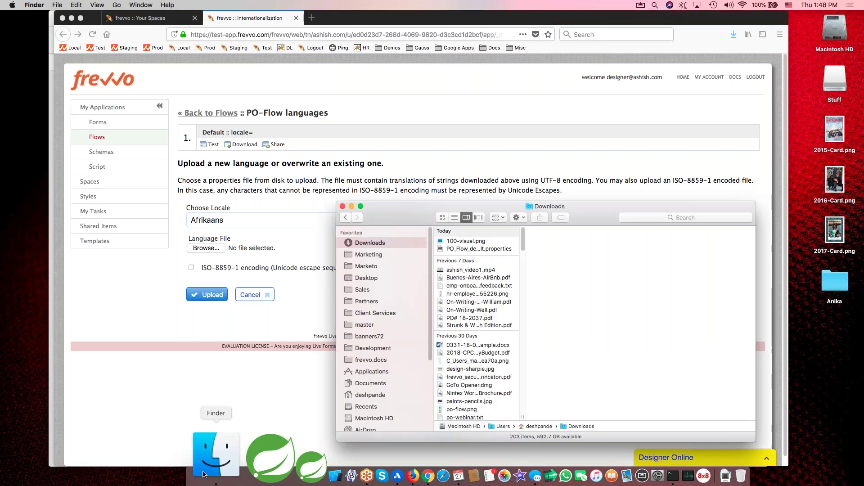
{"action": "left_click", "coordinate": [462, 249]}
{"action": "right_click", "coordinate": [463, 250]}
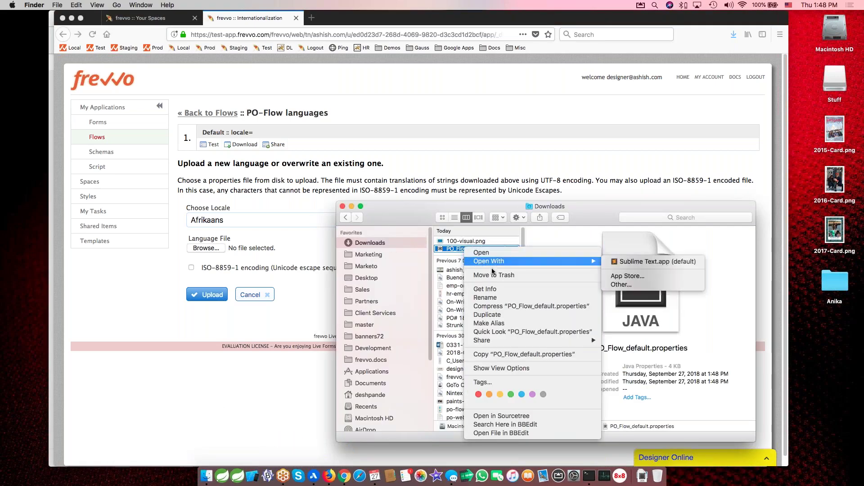
{"action": "left_click", "coordinate": [499, 435]}
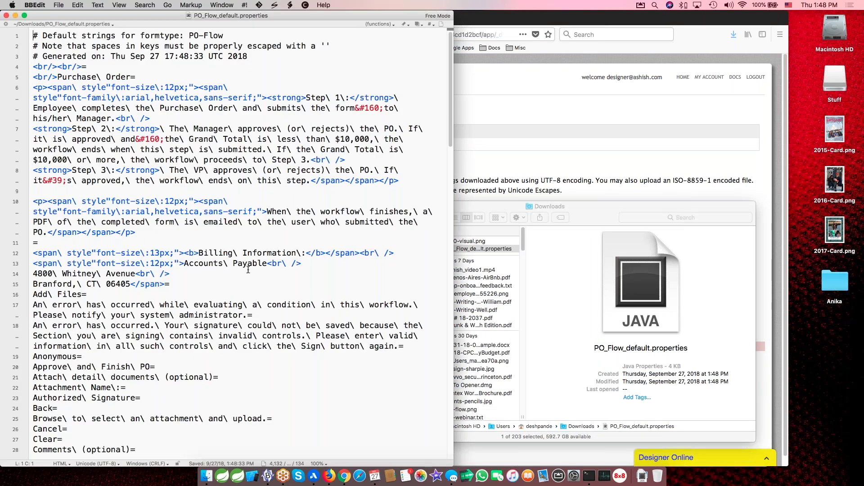
Widen the editor window and examine the PO-Flow strings to translate, through to the end of the file
{"action": "left_click_drag", "start_coordinate": [452, 466], "coordinate": [814, 446]}
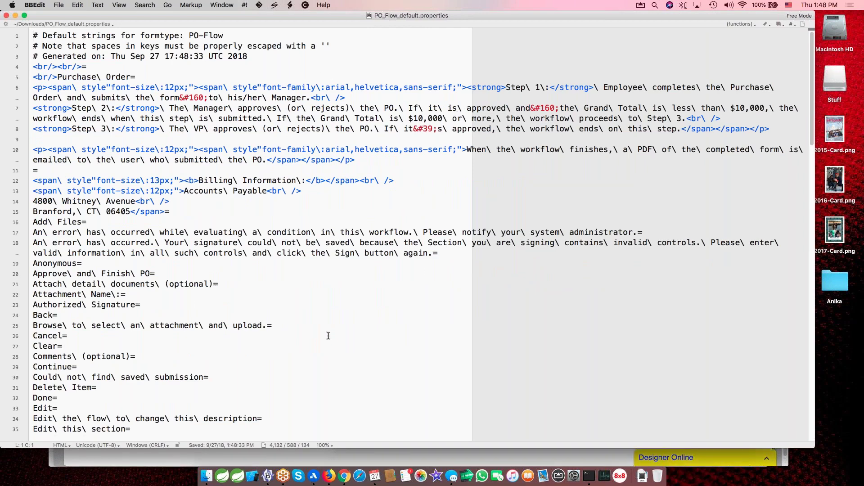
{"action": "scroll", "coordinate": [328, 334], "scroll_direction": "down", "scroll_amount": 10}
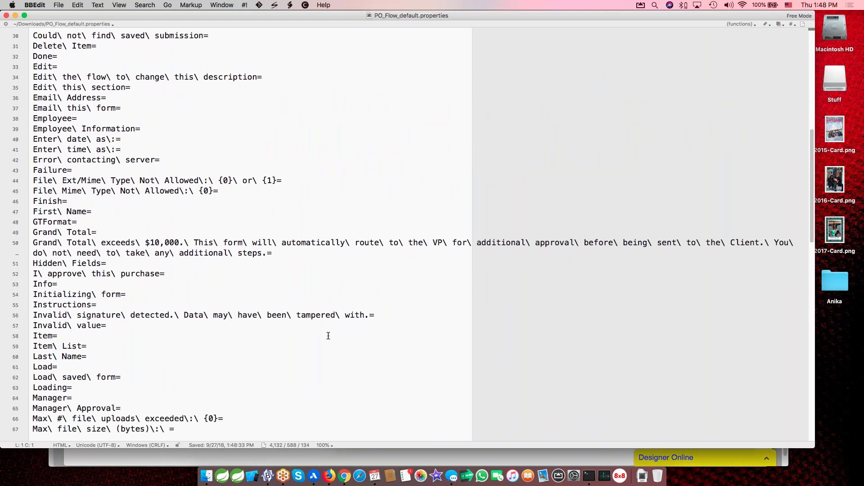
{"action": "scroll", "coordinate": [328, 336], "scroll_direction": "up", "scroll_amount": 8}
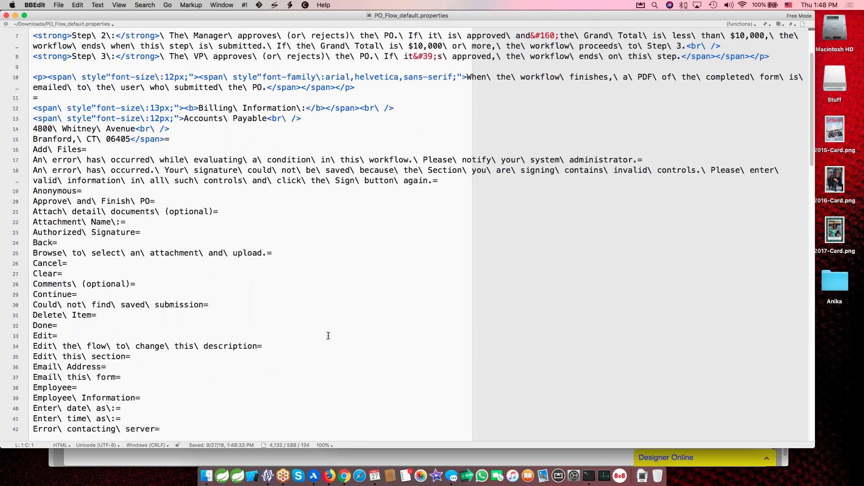
{"action": "scroll", "coordinate": [328, 336], "scroll_direction": "down", "scroll_amount": 20}
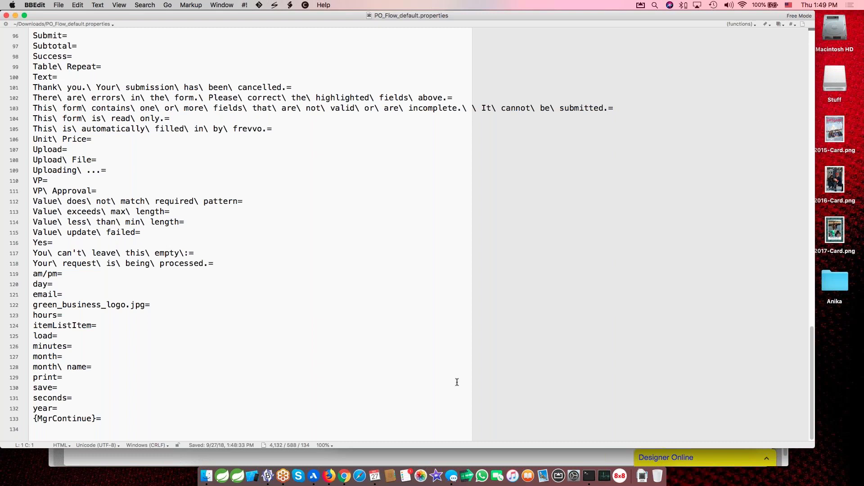
Return to Firefox, look through the locales offered for a PO-Flow language upload, and go back to the flows list
{"action": "left_click", "coordinate": [527, 462]}
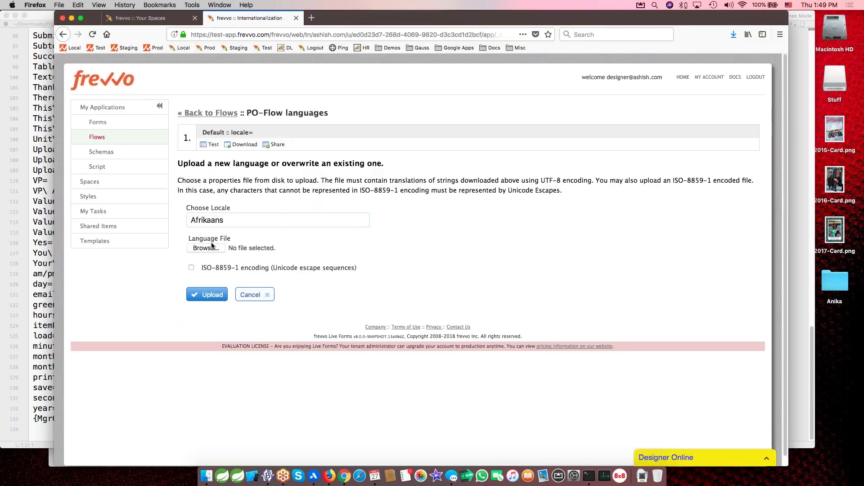
{"action": "left_click", "coordinate": [233, 218]}
{"action": "scroll", "coordinate": [261, 269], "scroll_direction": "down", "scroll_amount": 5}
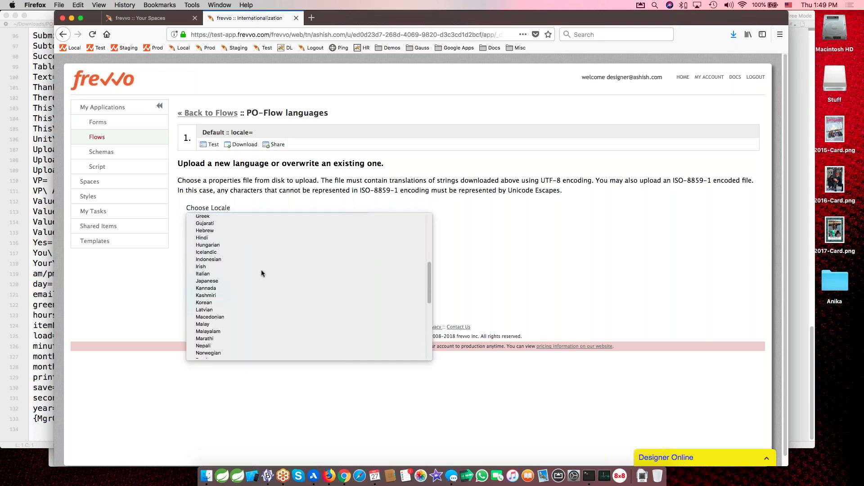
{"action": "left_click", "coordinate": [494, 293]}
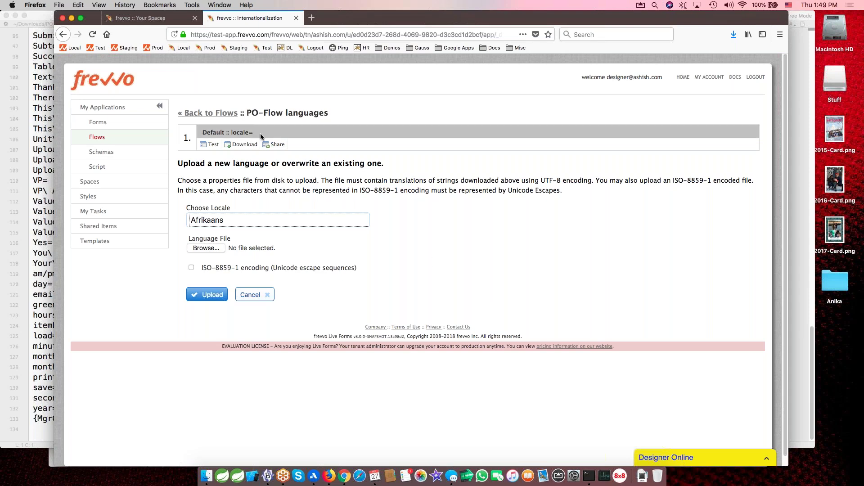
{"action": "left_click", "coordinate": [213, 114]}
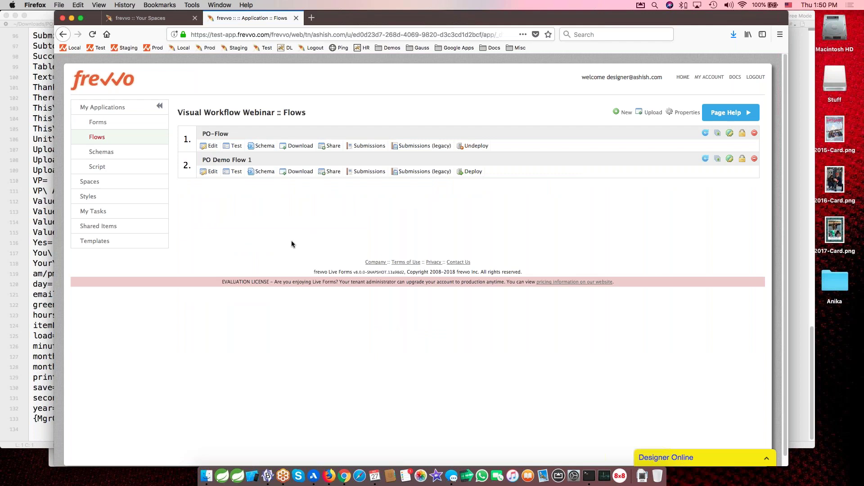
Open PO-Flow for editing and insert an HTTP step between the Employee and Manager steps
{"action": "left_click", "coordinate": [211, 145]}
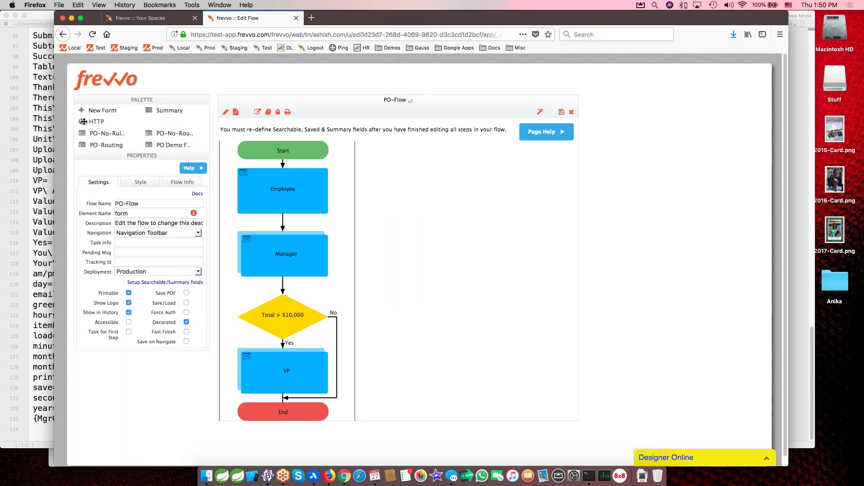
{"action": "left_click_drag", "start_coordinate": [95, 122], "coordinate": [162, 151]}
{"action": "left_click_drag", "start_coordinate": [300, 206], "coordinate": [290, 212]}
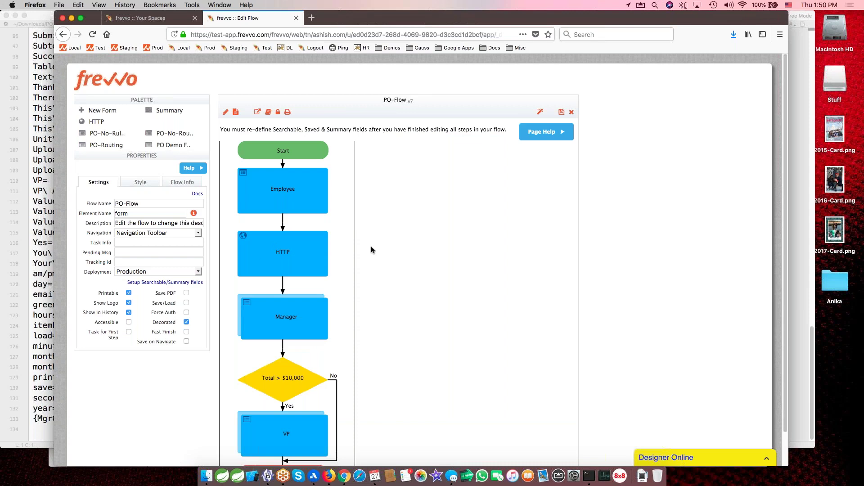
{"action": "left_click", "coordinate": [301, 250]}
{"action": "left_click", "coordinate": [245, 271]}
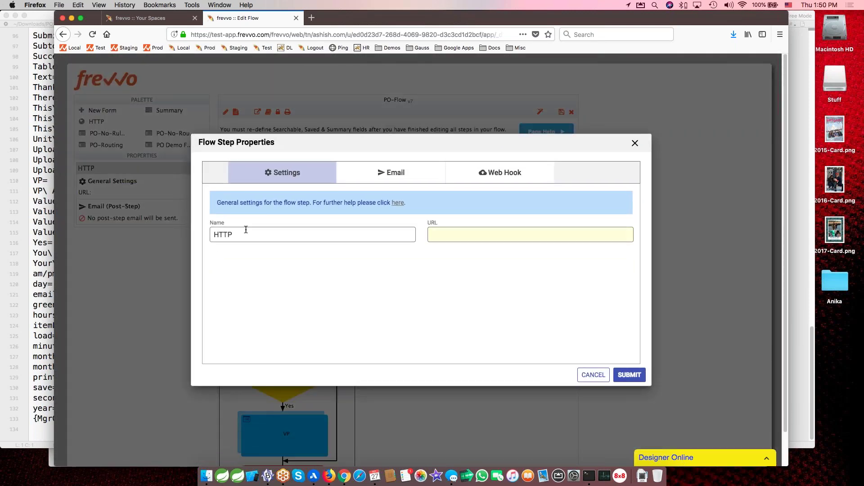
{"action": "left_click", "coordinate": [450, 231]}
{"action": "double_click", "coordinate": [260, 239]}
{"action": "left_click", "coordinate": [468, 236]}
{"action": "type", "text": "http://www.yahoo.com"}
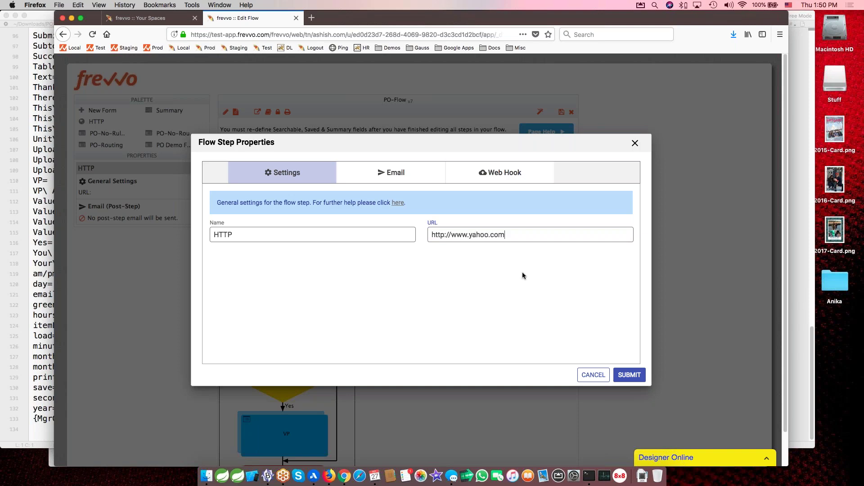
{"action": "left_click", "coordinate": [629, 375]}
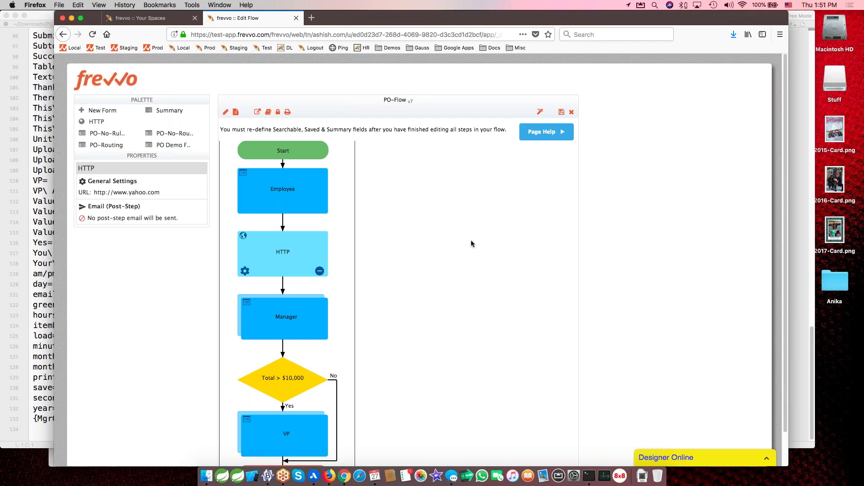
{"action": "left_click", "coordinate": [859, 34]}
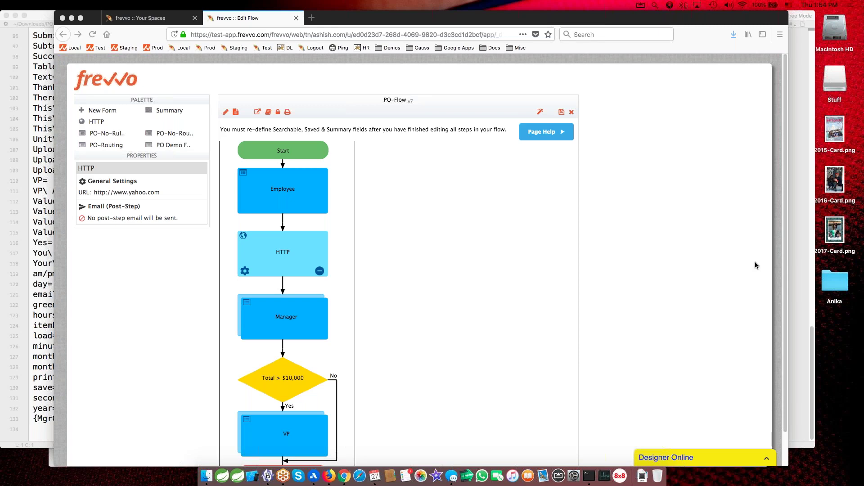
{"action": "scroll", "coordinate": [685, 300], "scroll_direction": "down", "scroll_amount": 2}
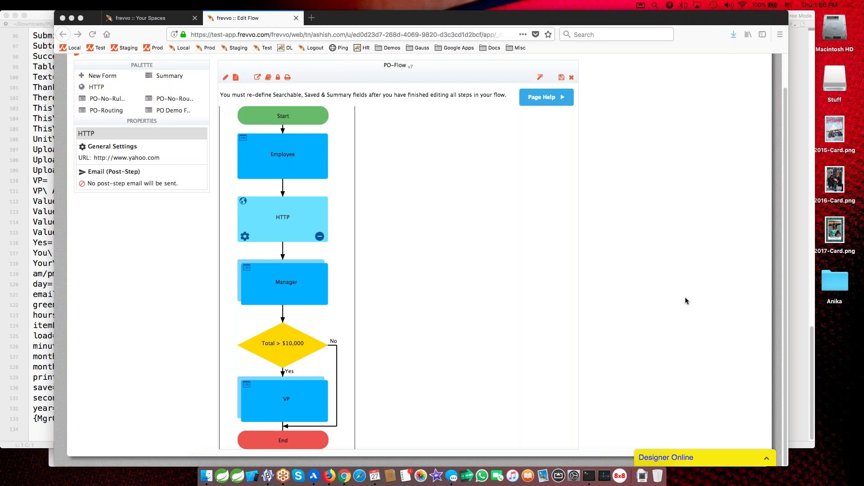
Open the Employee step's PO-Routing form for editing and select the warning message about the Grand Total exceeding $10,000
{"action": "left_click", "coordinate": [280, 159]}
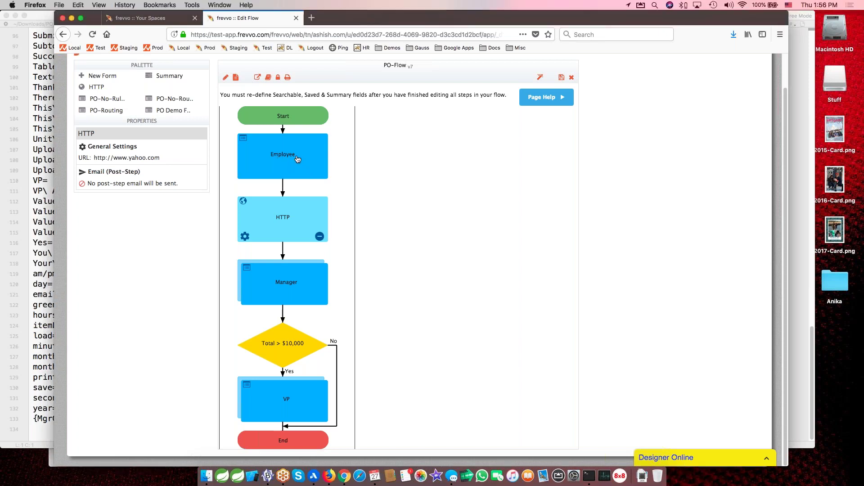
{"action": "left_click", "coordinate": [297, 159]}
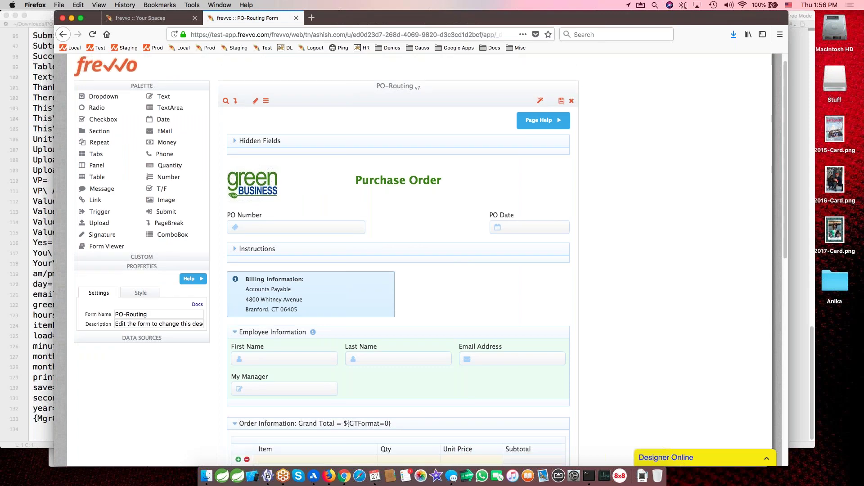
{"action": "scroll", "coordinate": [334, 203], "scroll_direction": "down", "scroll_amount": 10}
{"action": "left_click", "coordinate": [332, 206]}
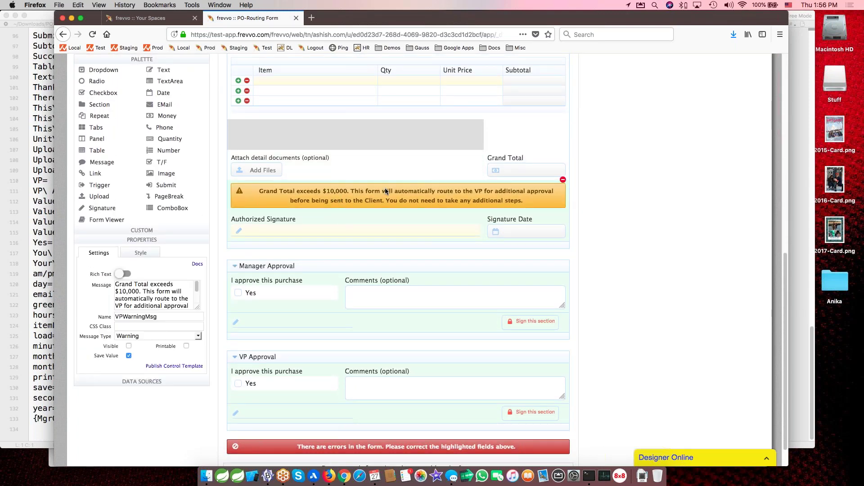
Open the PO-Routing form's rules and expand the Show/Hide VPWarningMsg message rule
{"action": "scroll", "coordinate": [271, 226], "scroll_direction": "up", "scroll_amount": 10}
{"action": "left_click", "coordinate": [267, 116]}
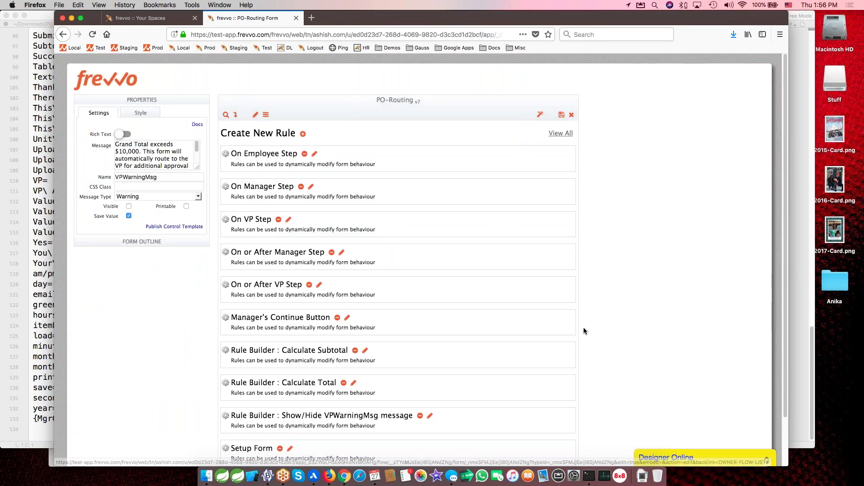
{"action": "scroll", "coordinate": [588, 332], "scroll_direction": "down", "scroll_amount": 3}
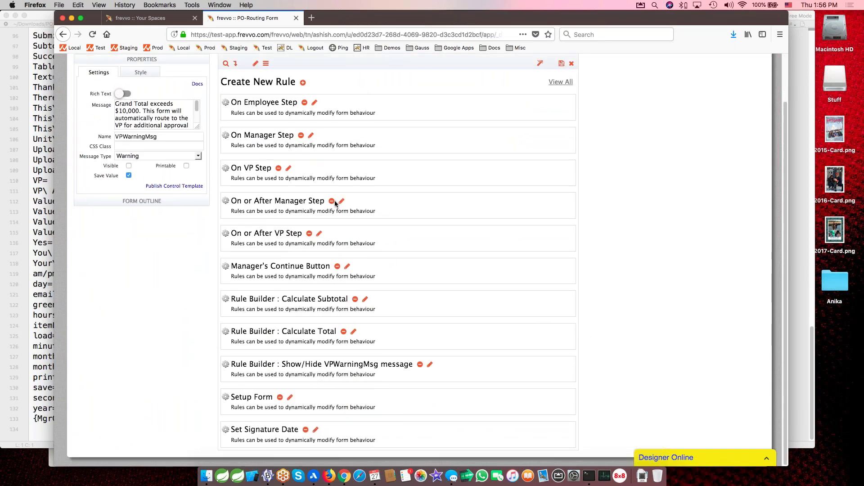
{"action": "scroll", "coordinate": [334, 207], "scroll_direction": "up", "scroll_amount": 3}
{"action": "scroll", "coordinate": [336, 225], "scroll_direction": "down", "scroll_amount": 3}
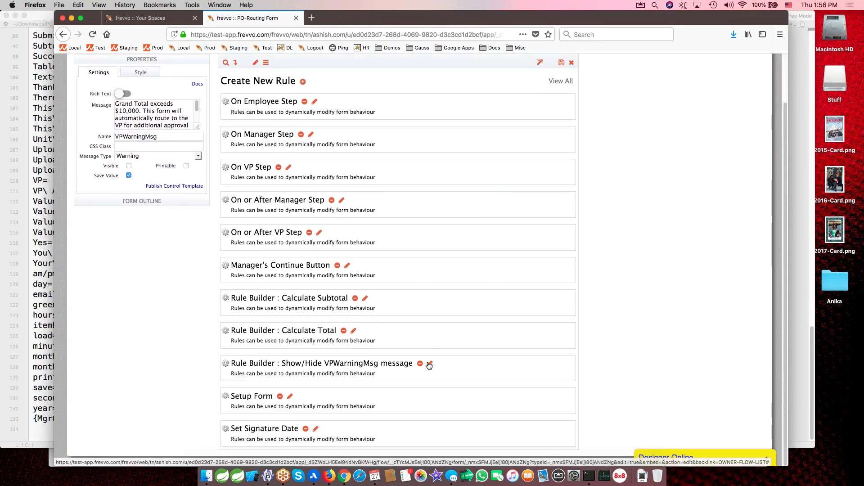
{"action": "left_click", "coordinate": [430, 365]}
{"action": "scroll", "coordinate": [393, 325], "scroll_direction": "down", "scroll_amount": 4}
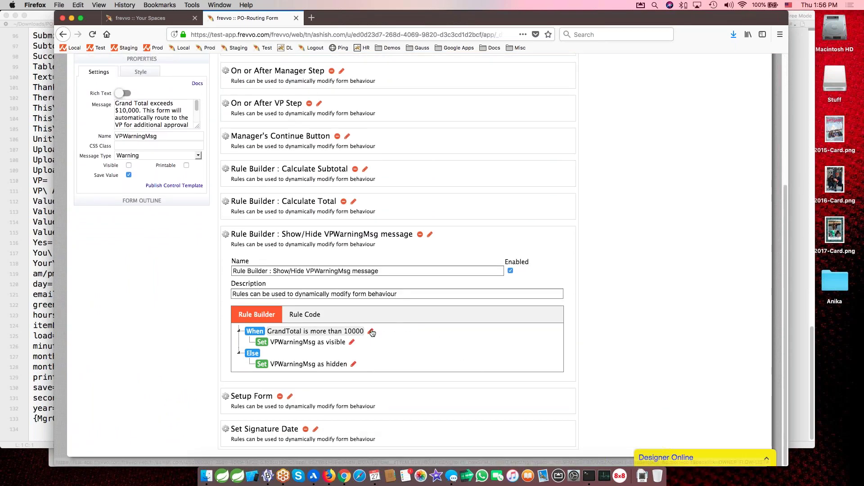
Review the VPWarningMsg rule's condition and its true and false actions in the Rule Builder, and exit discarding changes
{"action": "scroll", "coordinate": [662, 312], "scroll_direction": "up", "scroll_amount": 10}
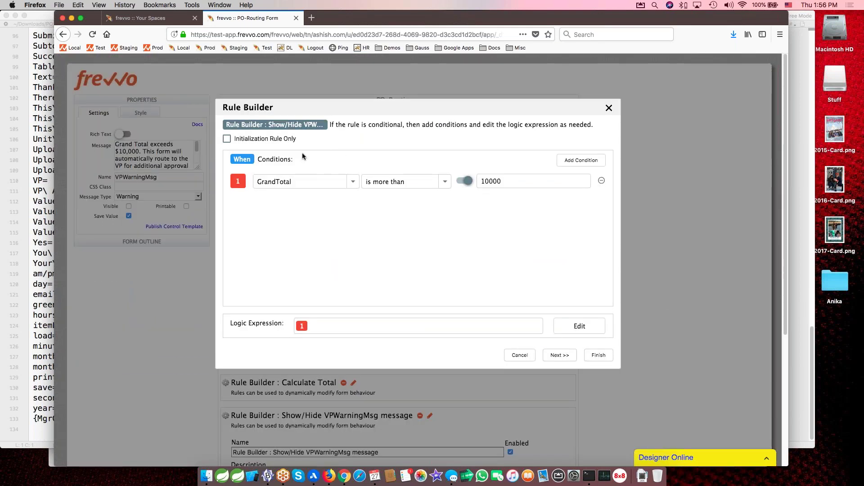
{"action": "left_click", "coordinate": [557, 355]}
{"action": "left_click", "coordinate": [559, 364]}
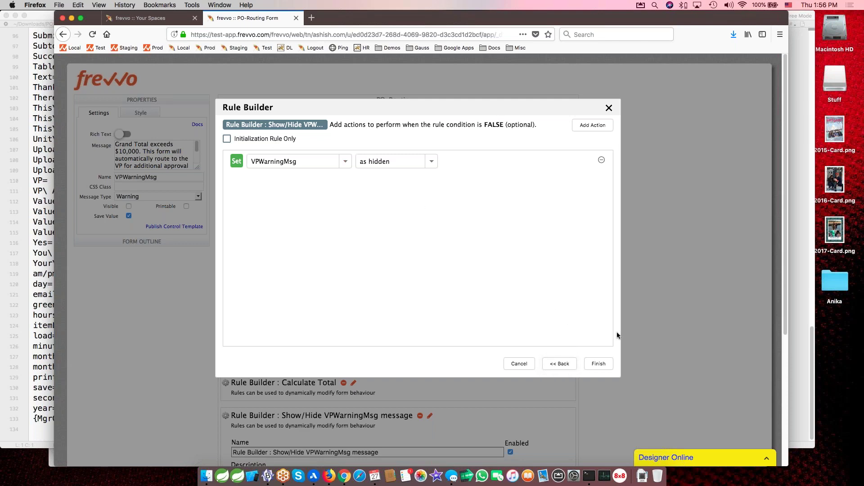
{"action": "left_click", "coordinate": [609, 108]}
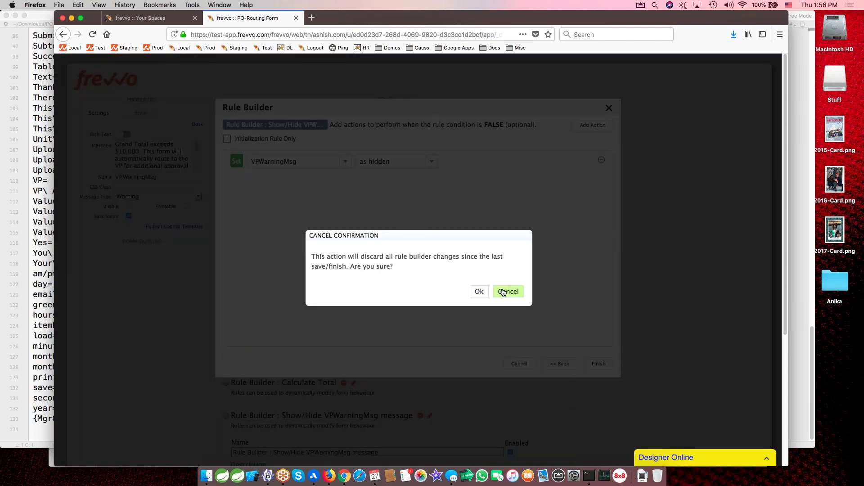
{"action": "left_click", "coordinate": [488, 292]}
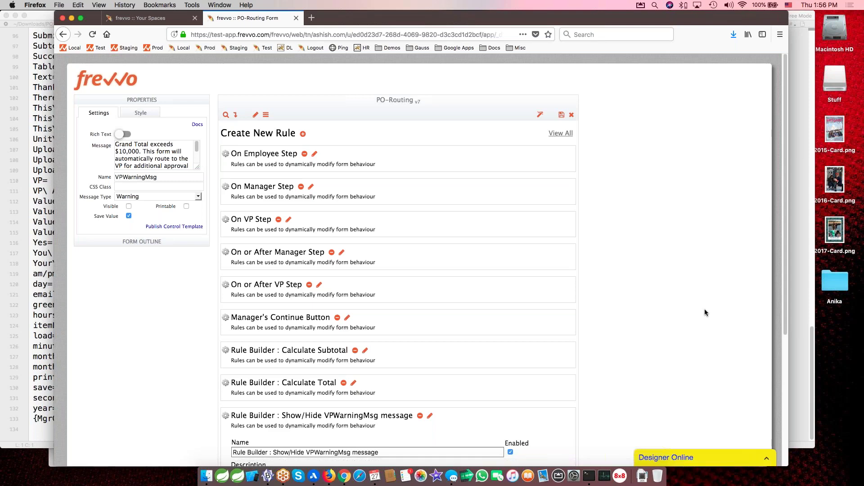
Open the frevvo v7.4 documentation in a new browser tab and go to the User's Guide's Rules Examples page under Business Rules
{"action": "key", "text": "super+t"}
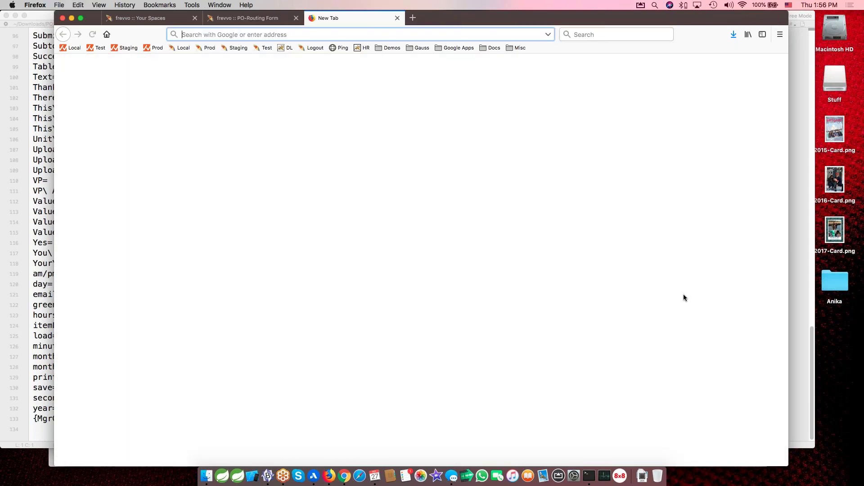
{"action": "type", "text": "docs"}
{"action": "key", "text": "Return"}
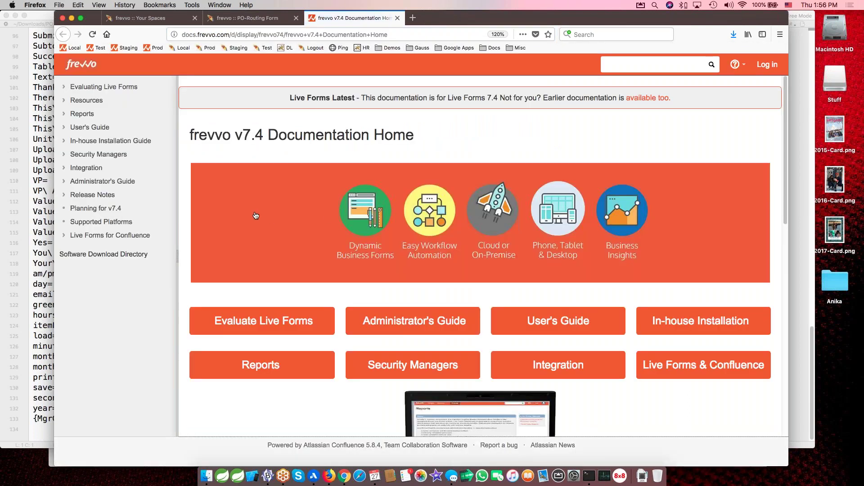
{"action": "left_click", "coordinate": [63, 128]}
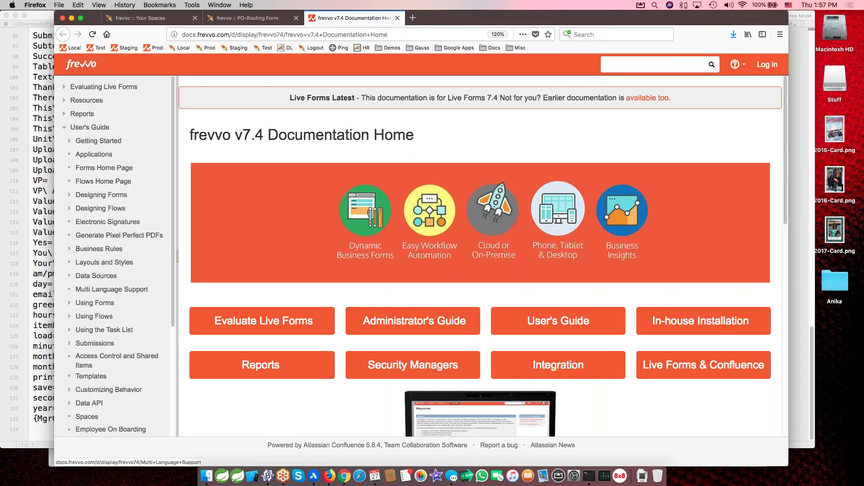
{"action": "left_click", "coordinate": [70, 249]}
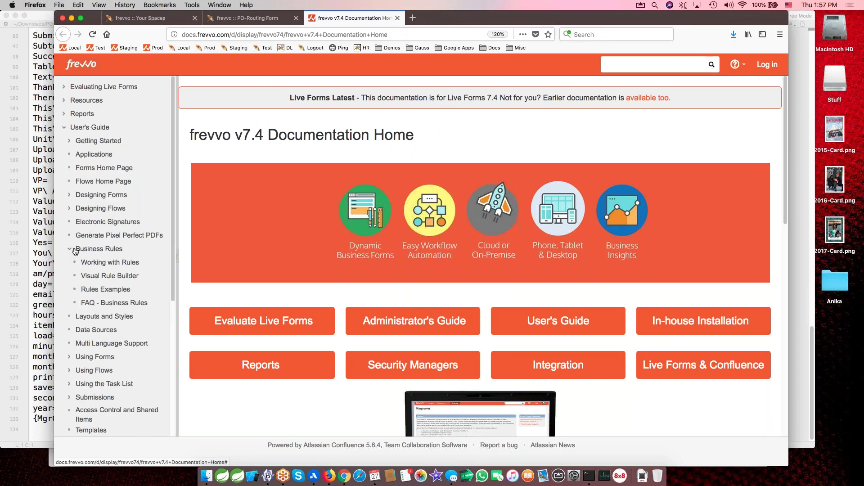
{"action": "left_click", "coordinate": [108, 290]}
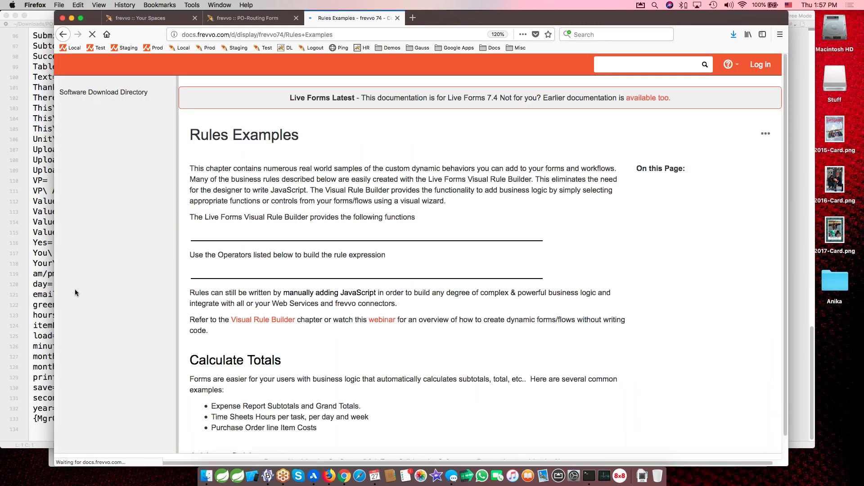
Browse the Rules Examples page and examine the example for showing a message if a control contains data, collapsing it when finished
{"action": "scroll", "coordinate": [282, 165], "scroll_direction": "down", "scroll_amount": 5}
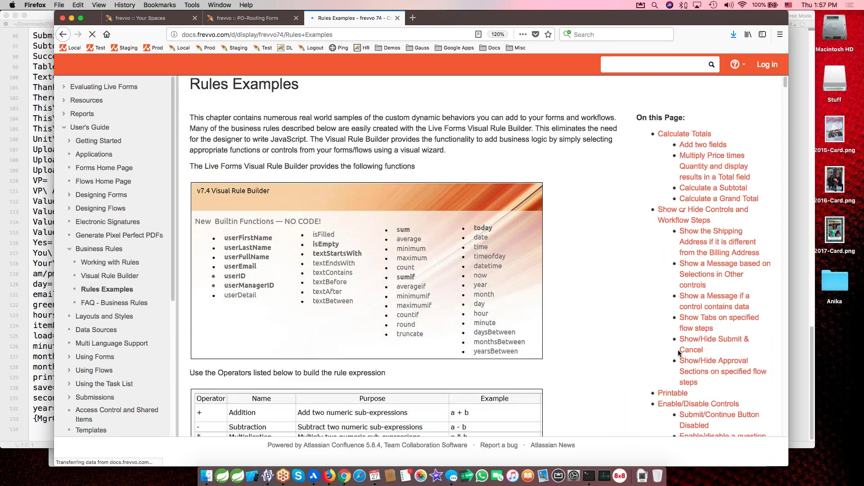
{"action": "scroll", "coordinate": [697, 235], "scroll_direction": "down", "scroll_amount": 15}
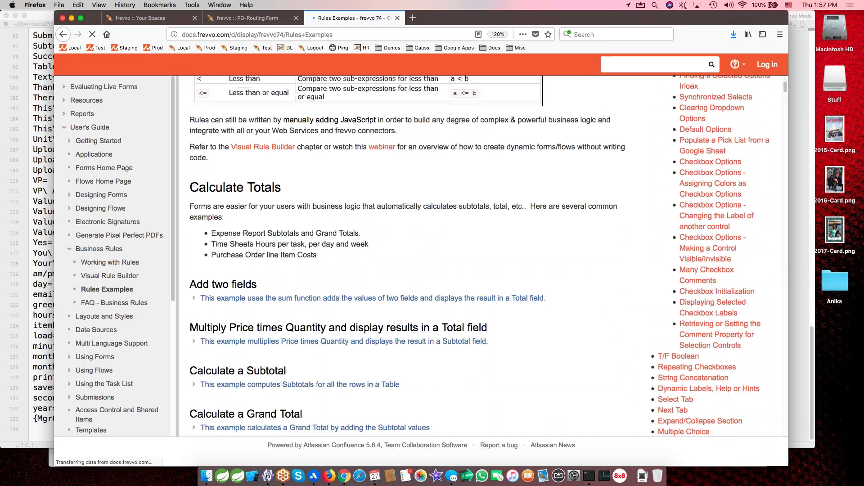
{"action": "scroll", "coordinate": [697, 235], "scroll_direction": "down", "scroll_amount": 18}
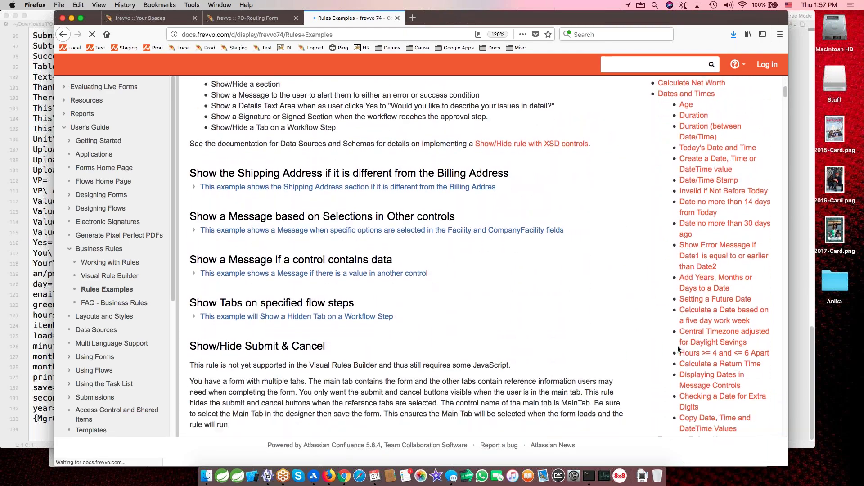
{"action": "scroll", "coordinate": [678, 349], "scroll_direction": "down", "scroll_amount": 15}
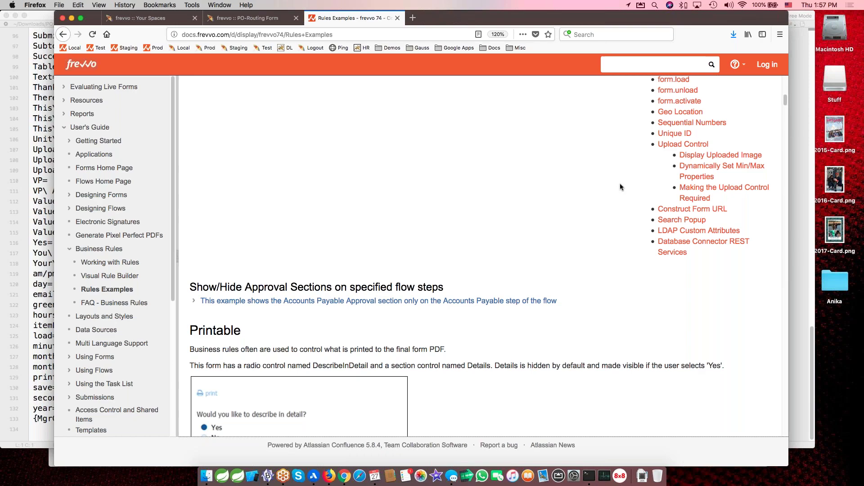
{"action": "scroll", "coordinate": [620, 183], "scroll_direction": "up", "scroll_amount": 15}
{"action": "scroll", "coordinate": [620, 183], "scroll_direction": "up", "scroll_amount": 10}
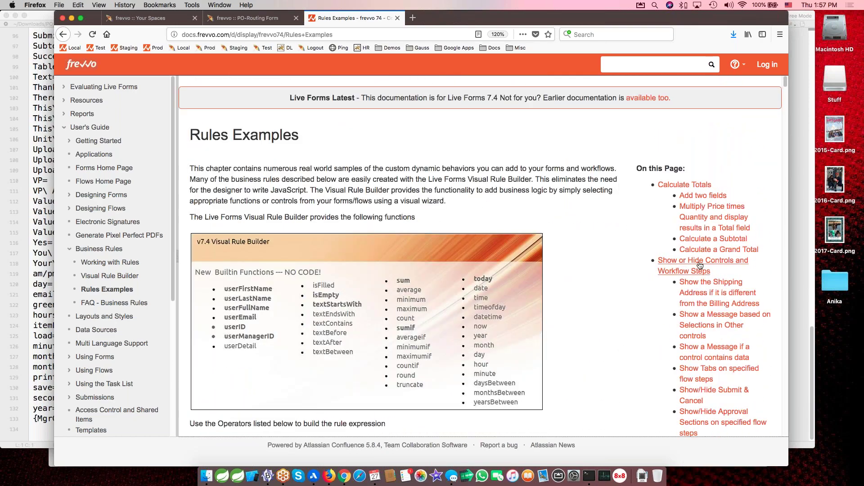
{"action": "left_click", "coordinate": [708, 319]}
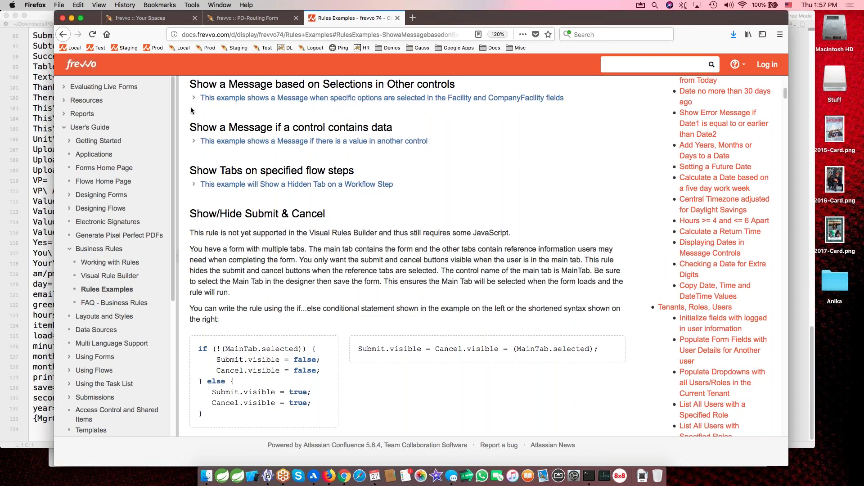
{"action": "left_click", "coordinate": [193, 143]}
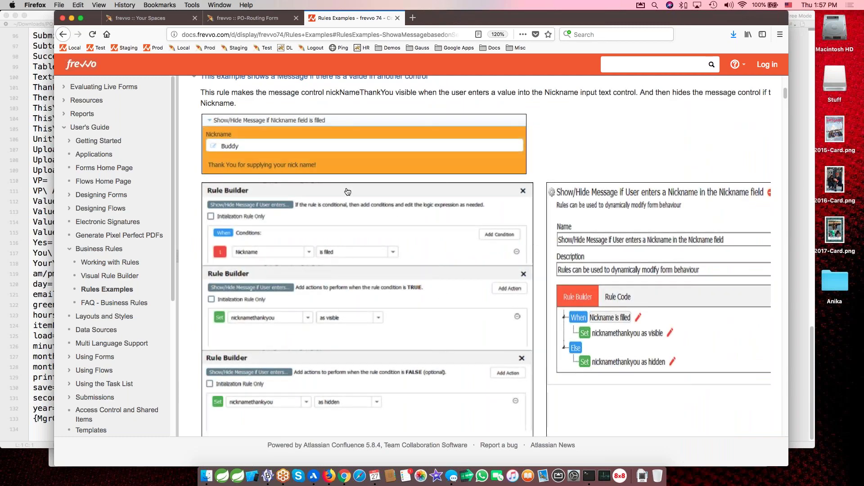
{"action": "scroll", "coordinate": [315, 234], "scroll_direction": "up", "scroll_amount": 5}
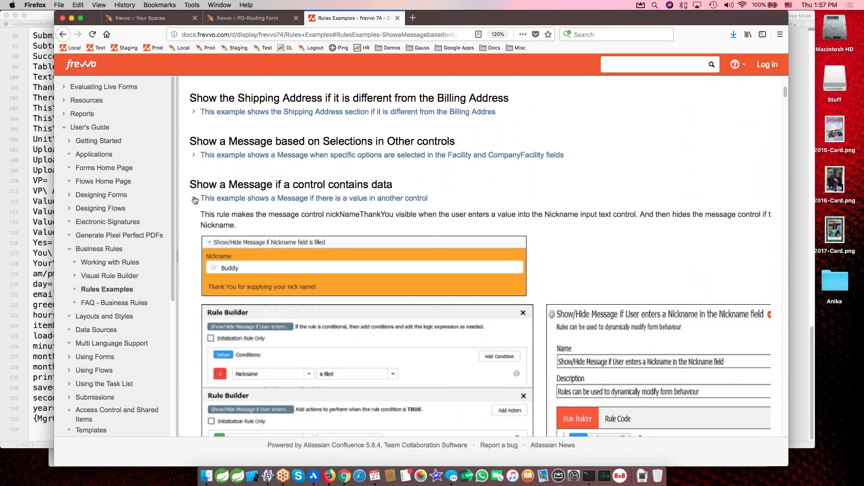
{"action": "left_click", "coordinate": [315, 198]}
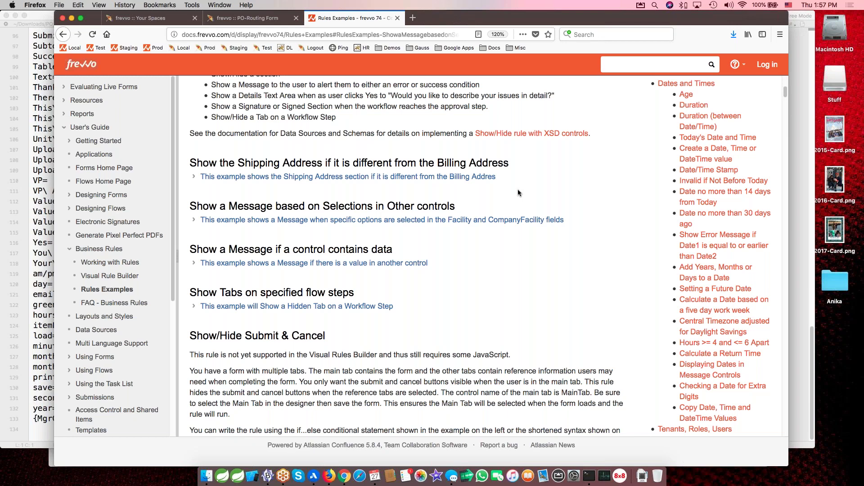
Open the frevvo website in a new tab alongside the PO-Routing form and view its Webinars page
{"action": "left_click", "coordinate": [237, 19]}
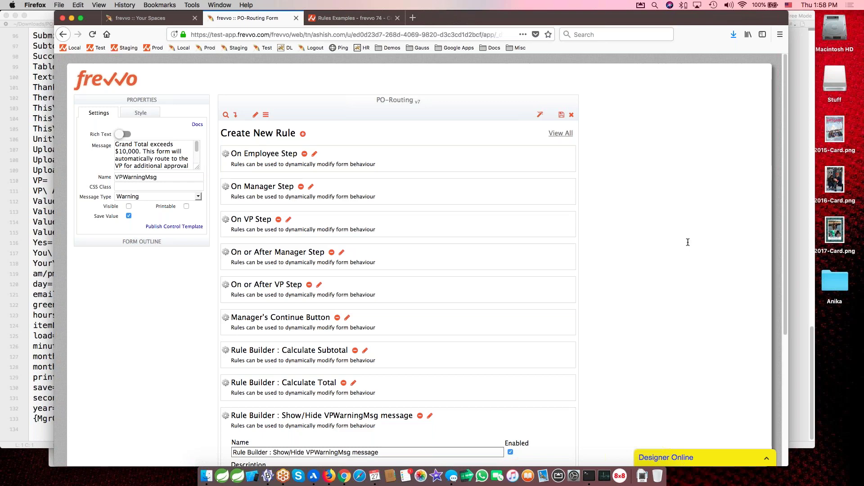
{"action": "left_click", "coordinate": [136, 45], "text": "super"}
{"action": "mouse_move", "coordinate": [508, 79]}
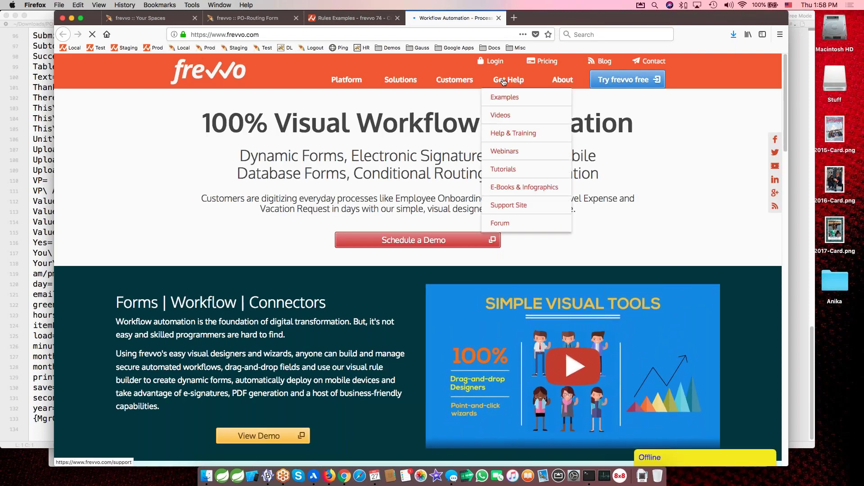
{"action": "left_click", "coordinate": [505, 152]}
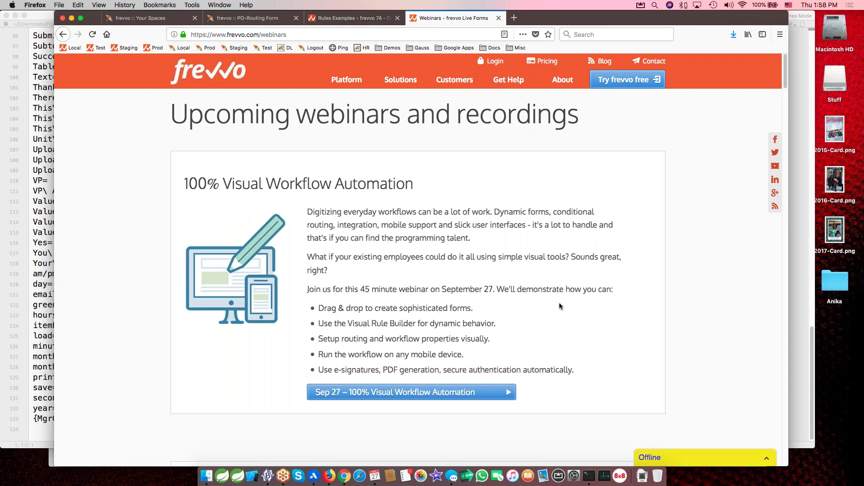
Return to the frevvo home page and open the page of short demo videos
{"action": "left_click", "coordinate": [215, 76]}
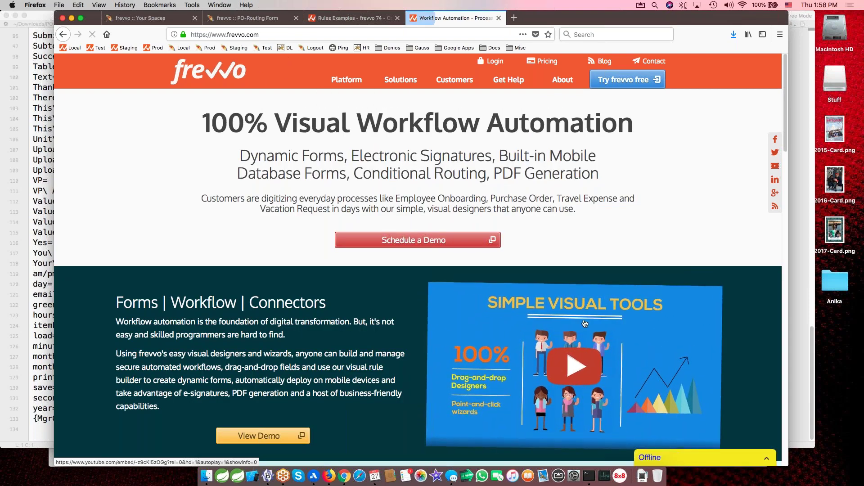
{"action": "mouse_move", "coordinate": [505, 84]}
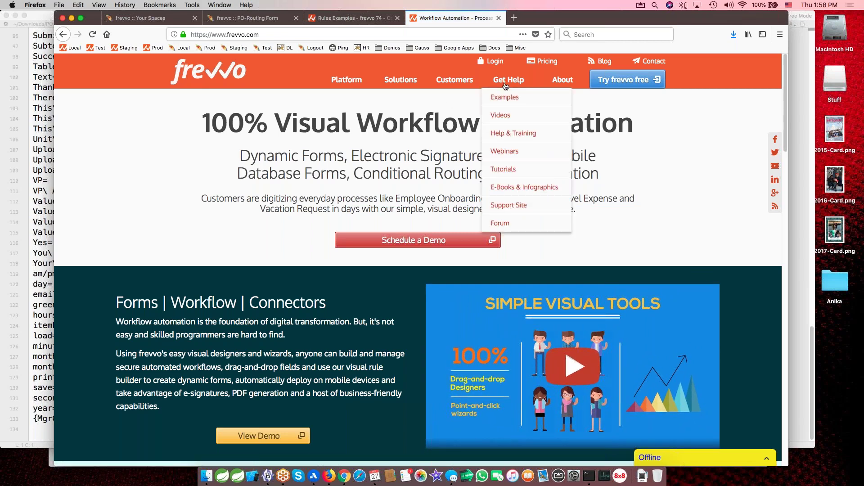
{"action": "left_click", "coordinate": [508, 118]}
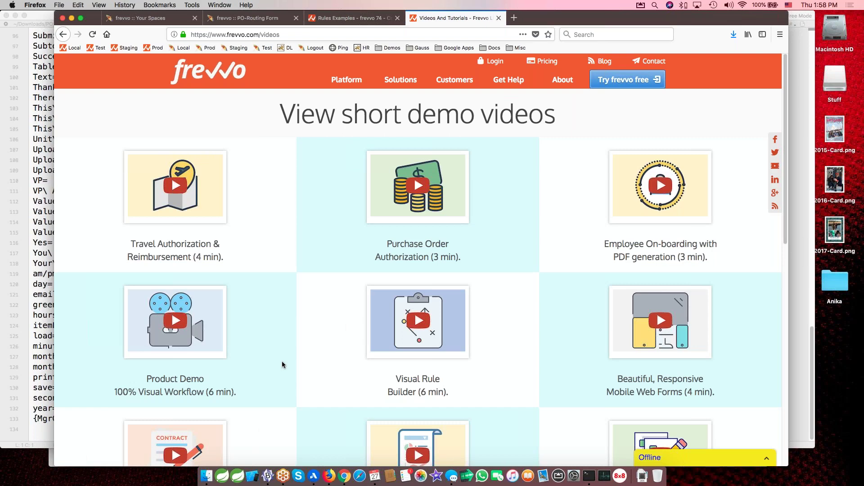
Revisit the PO-Routing rules and the demo videos page, and switch to Chrome to show the webinar presentation's Thank You slide
{"action": "left_click", "coordinate": [243, 20]}
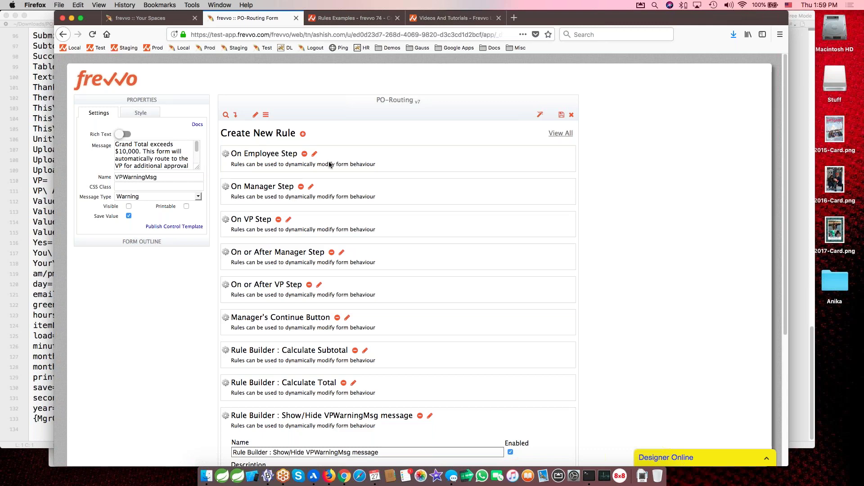
{"action": "left_click", "coordinate": [444, 18]}
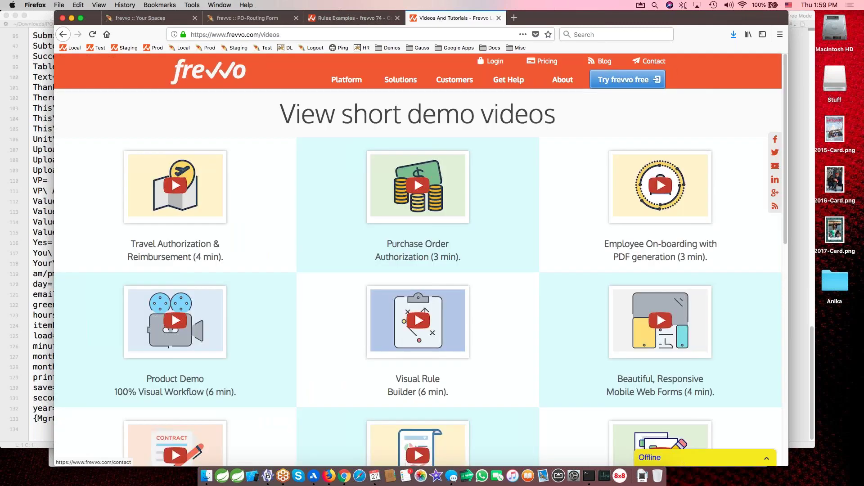
{"action": "key", "text": "super+Tab"}
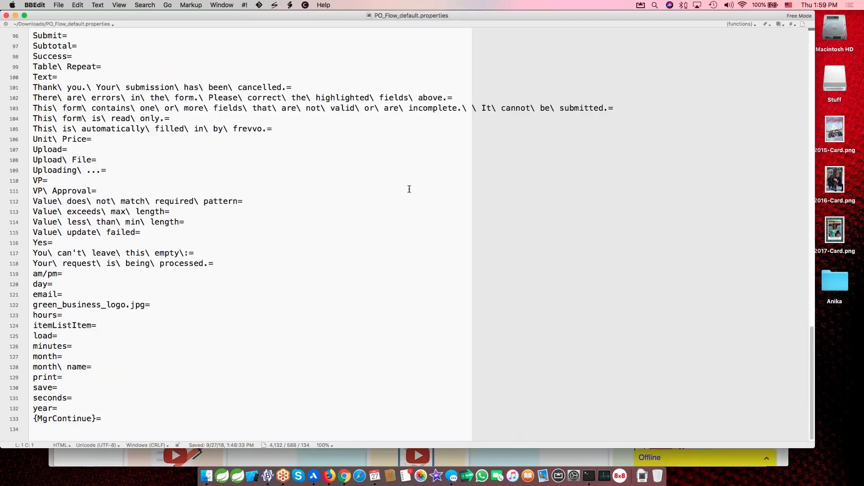
{"action": "left_click", "coordinate": [344, 476]}
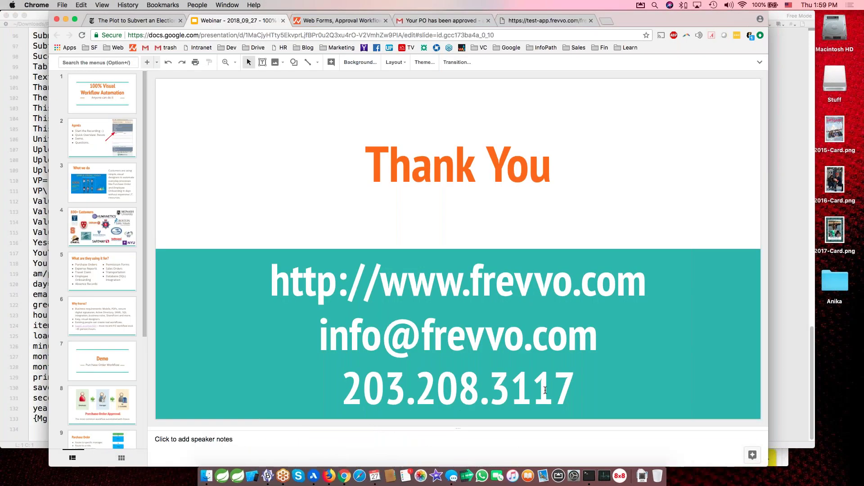